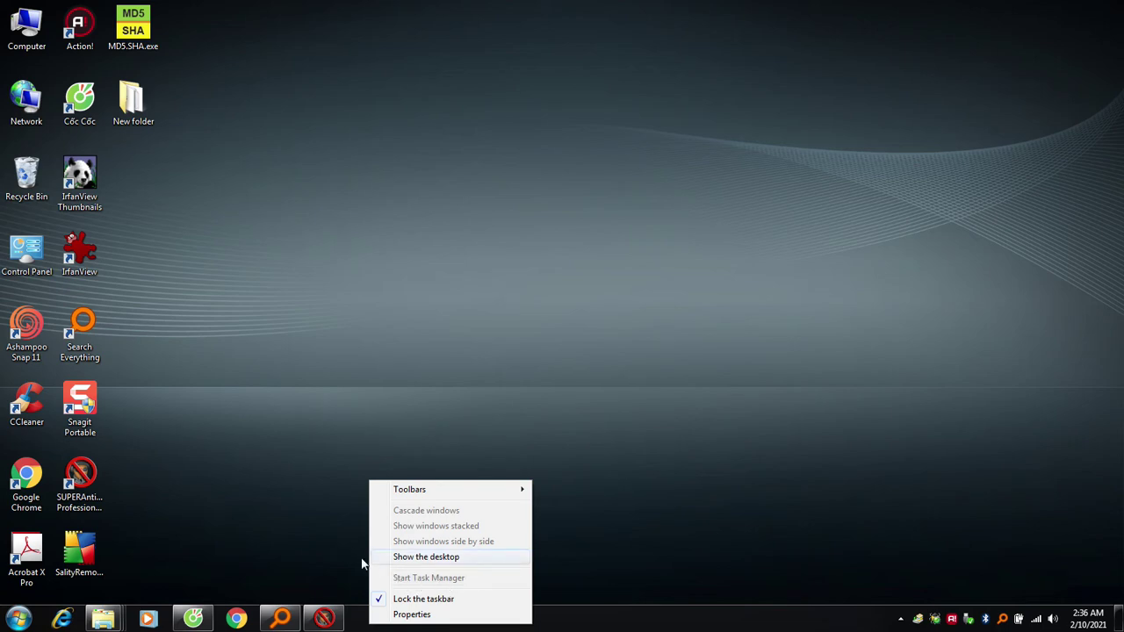
Step: Check whether Task Manager is available in the taskbar options and on the Windows security screen, and return to the desktop
left_click(401, 534)
right_click(395, 520)
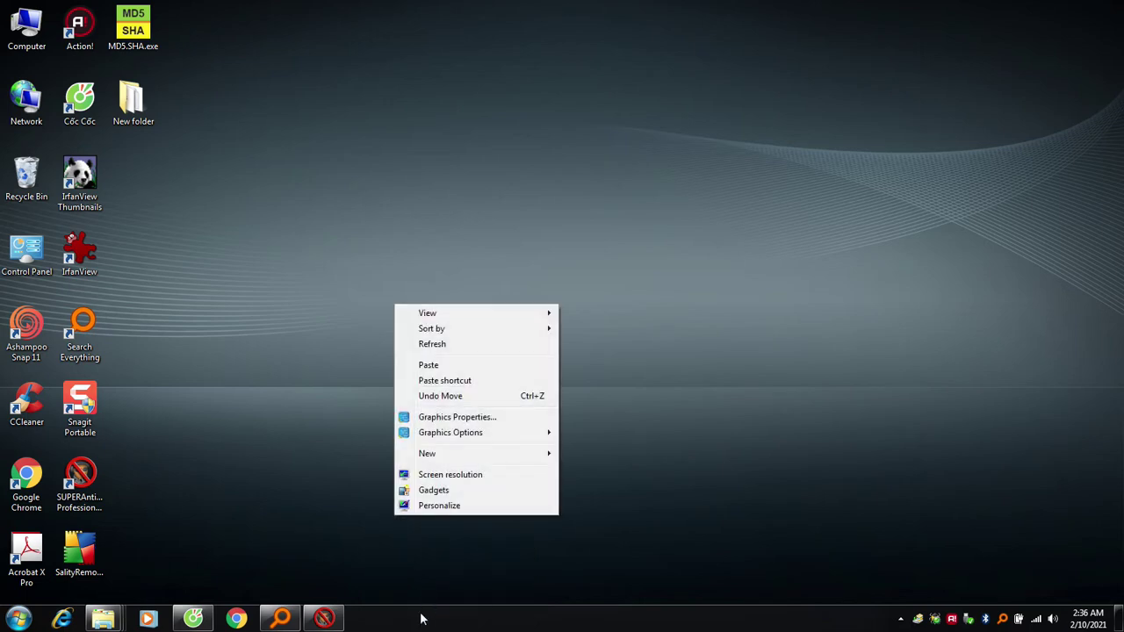
right_click(421, 617)
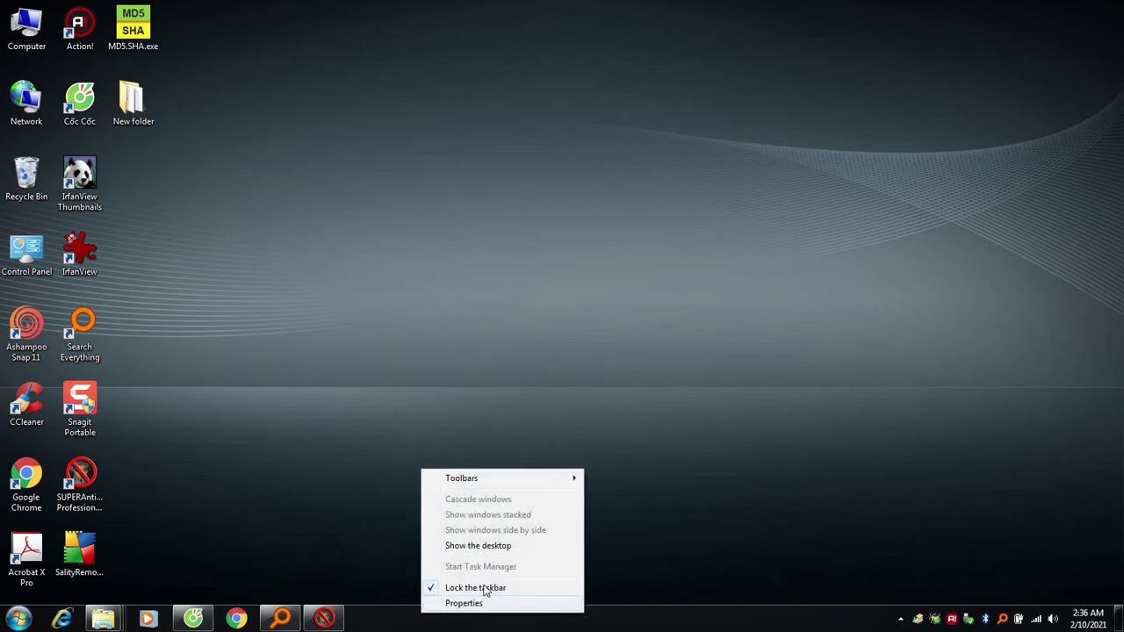
right_click(394, 620)
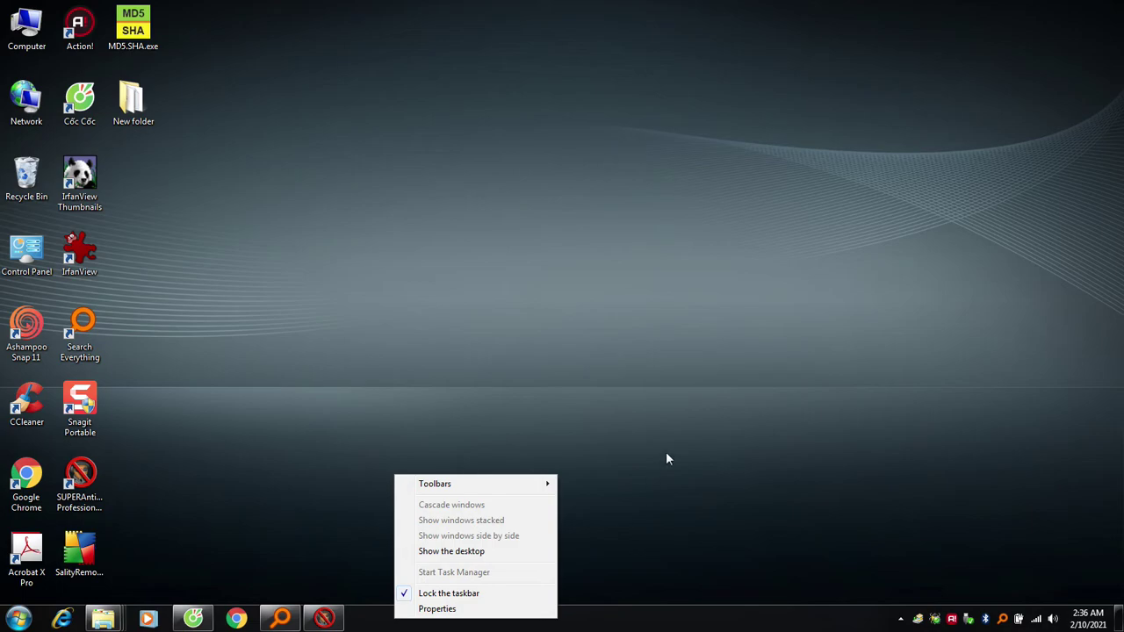
key("ctrl+alt+Delete")
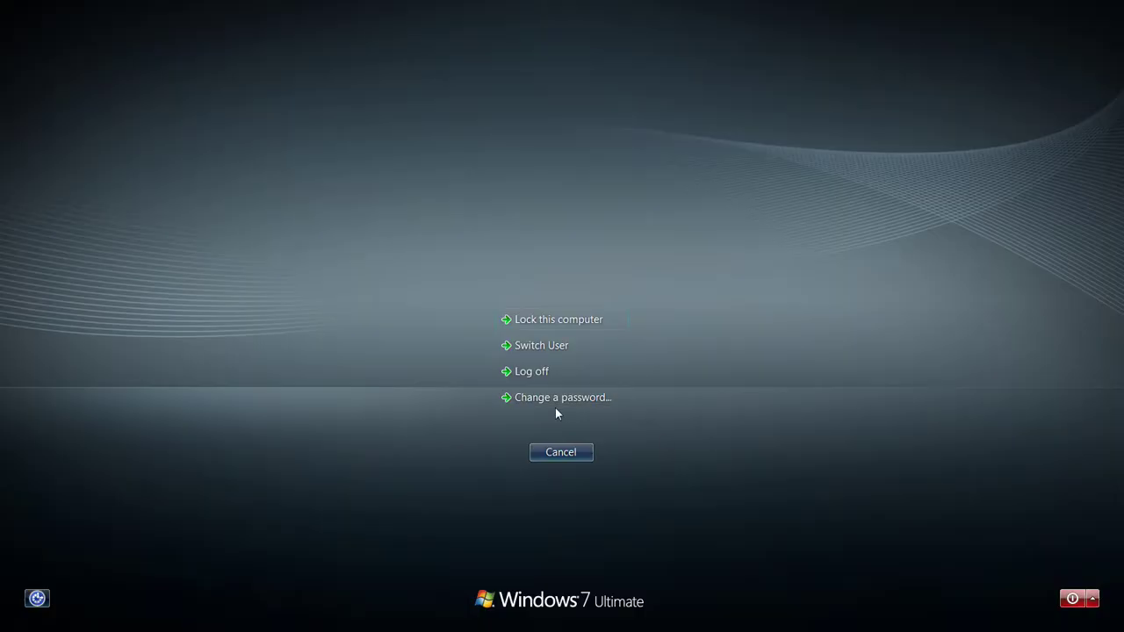
left_click(577, 453)
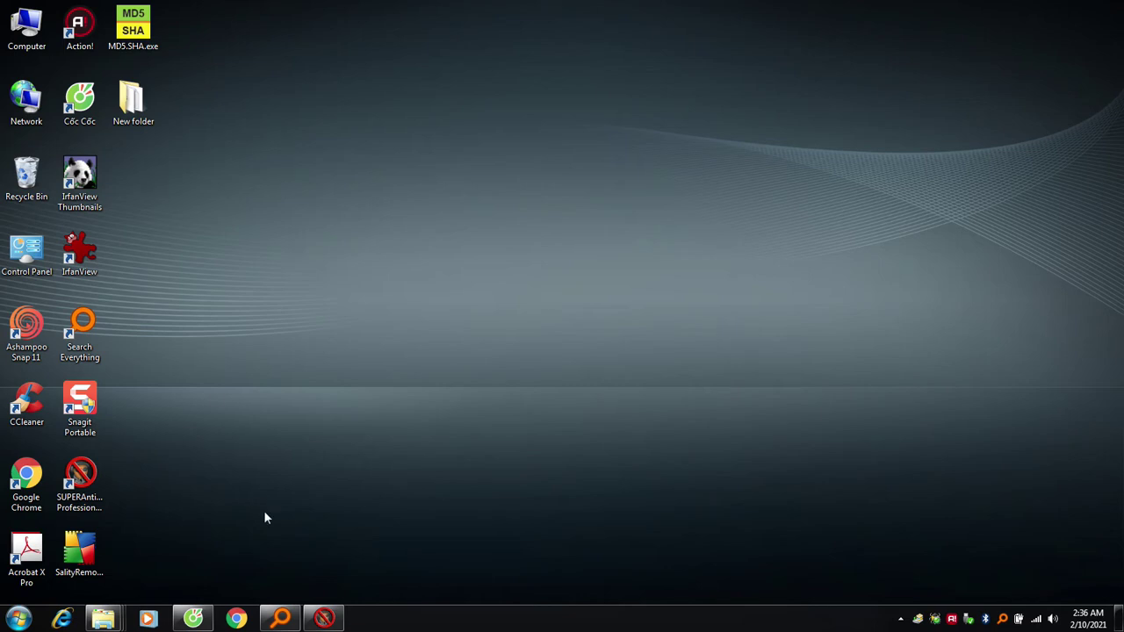
Step: Restore the SUPERAntiSpyware window, stop the running scan and dismiss the results summary
left_click(322, 619)
left_click(322, 619)
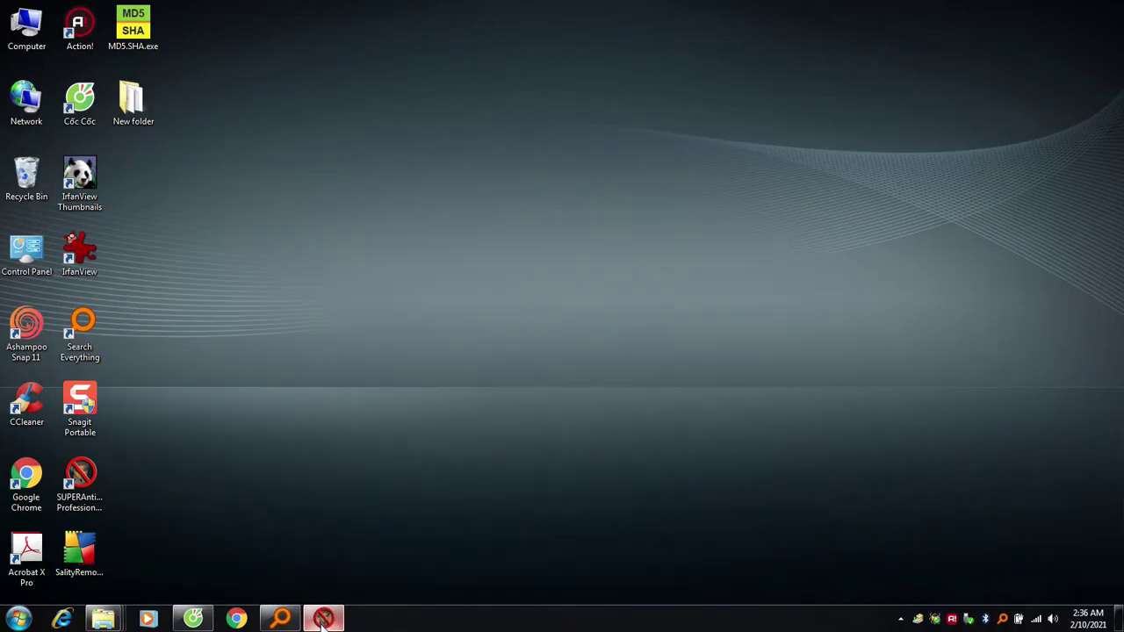
left_click(322, 619)
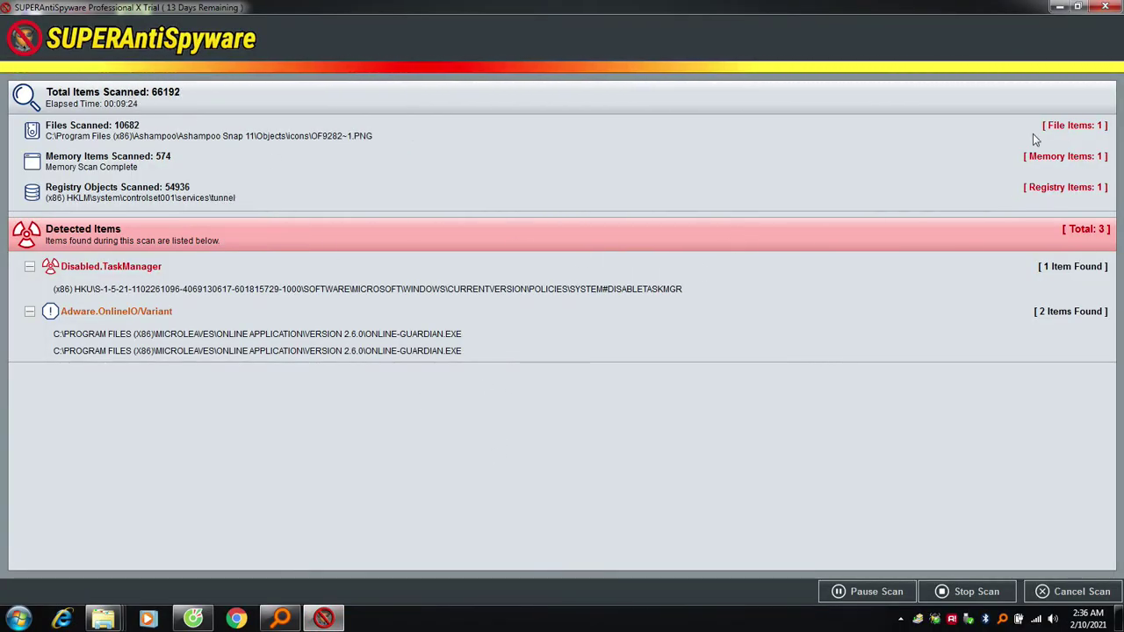
left_click(995, 595)
left_click(626, 354)
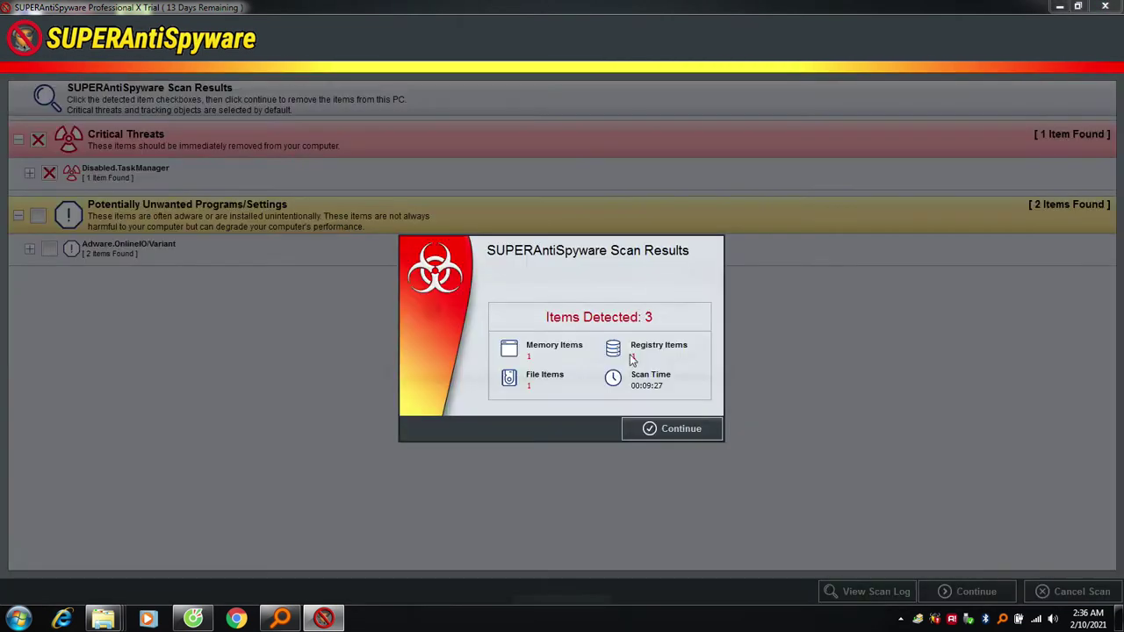
left_click(666, 430)
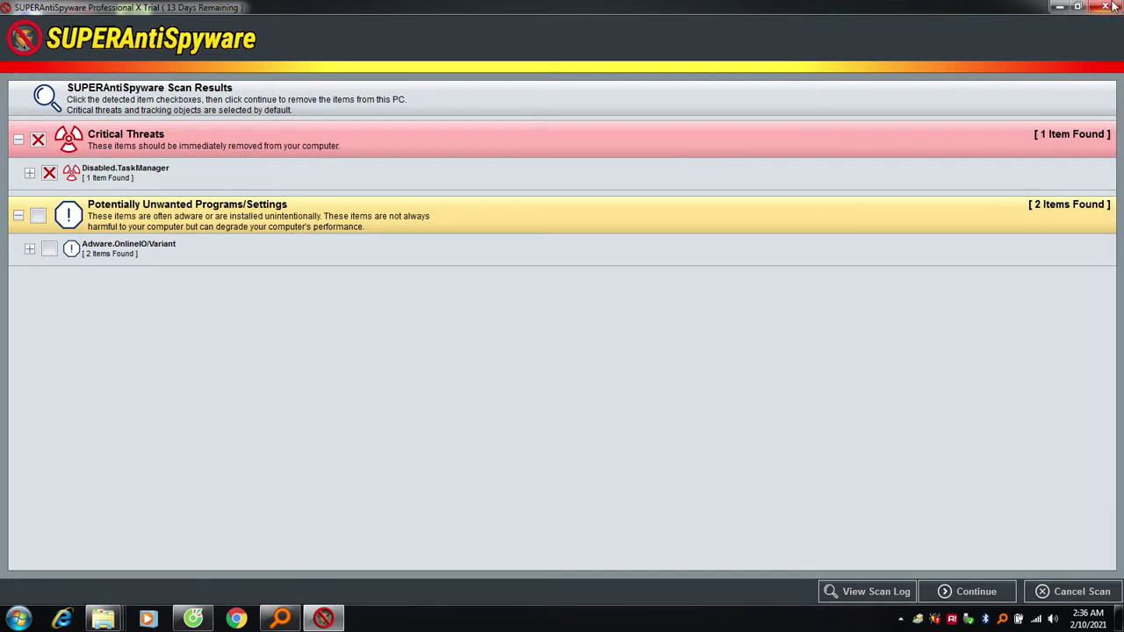
Step: Discard the scan results without removing the detected items and exit SUPERAntiSpyware completely
left_click(1111, 6)
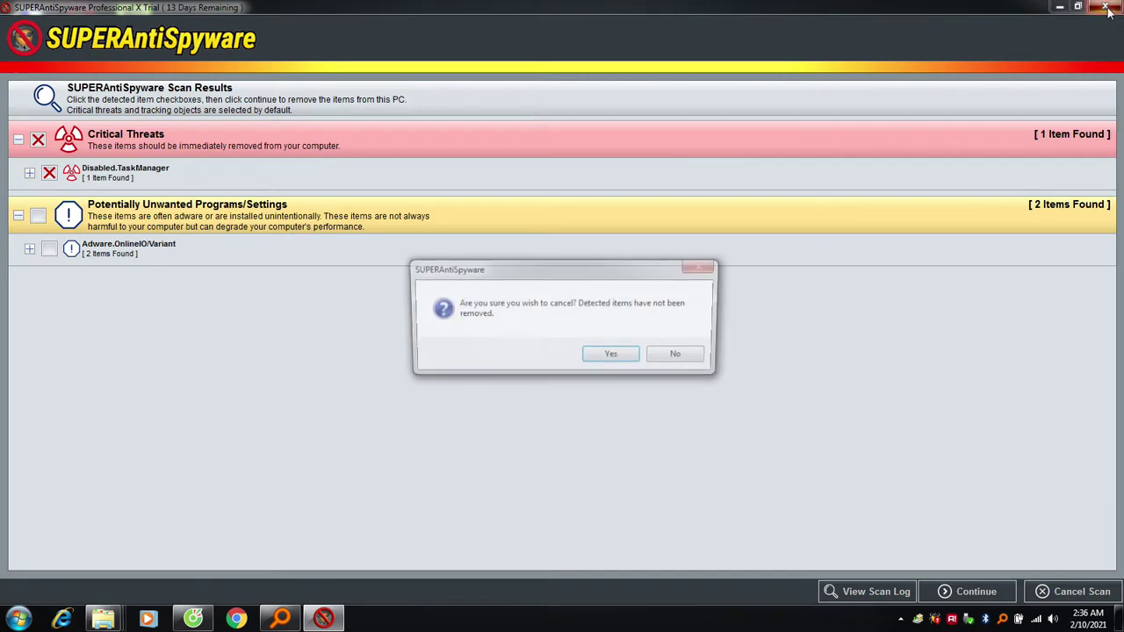
left_click(620, 363)
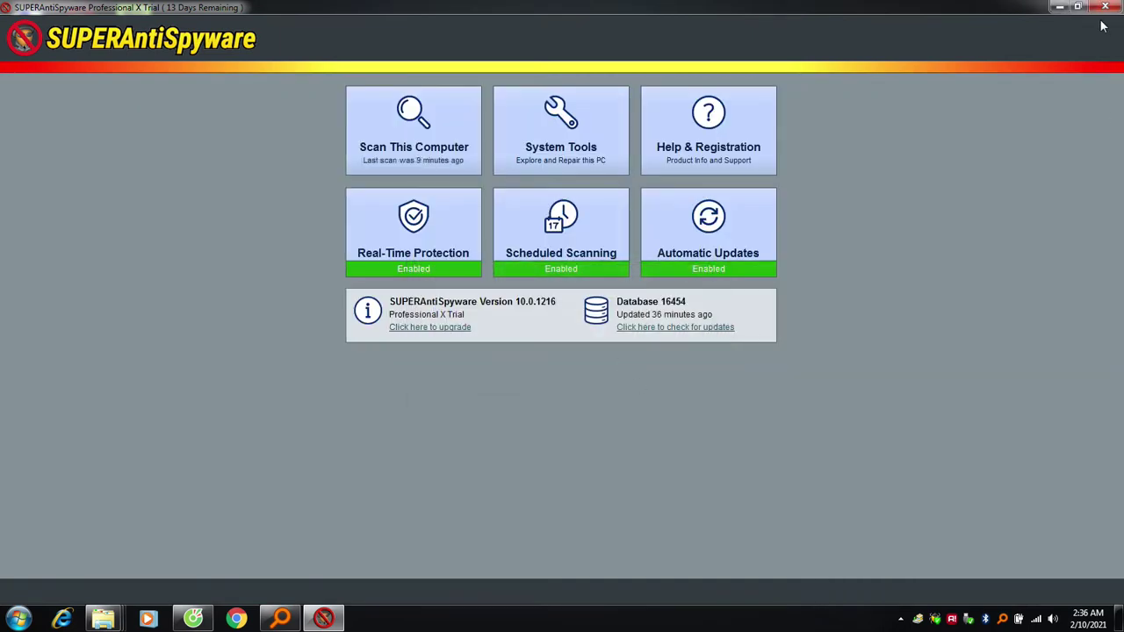
left_click(1105, 7)
right_click(936, 620)
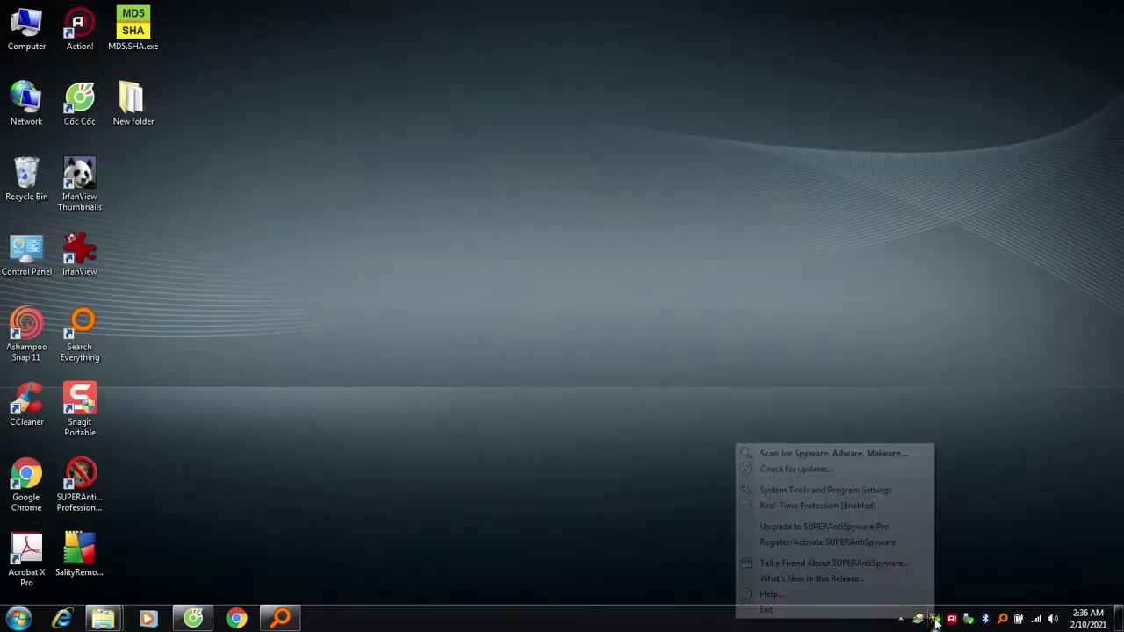
left_click(758, 609)
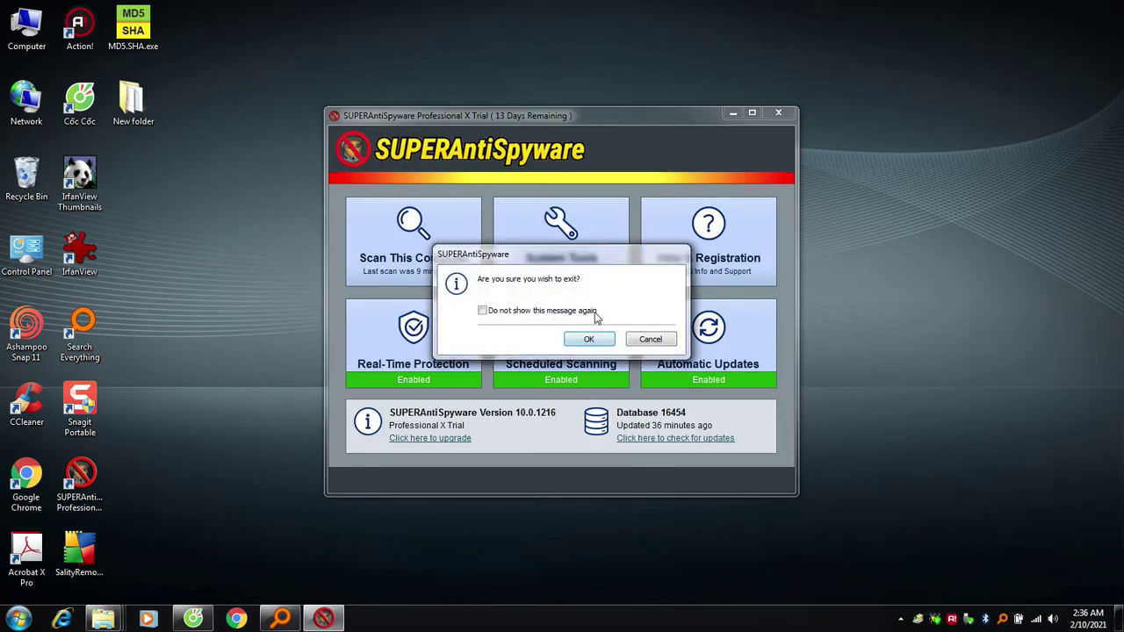
left_click(598, 340)
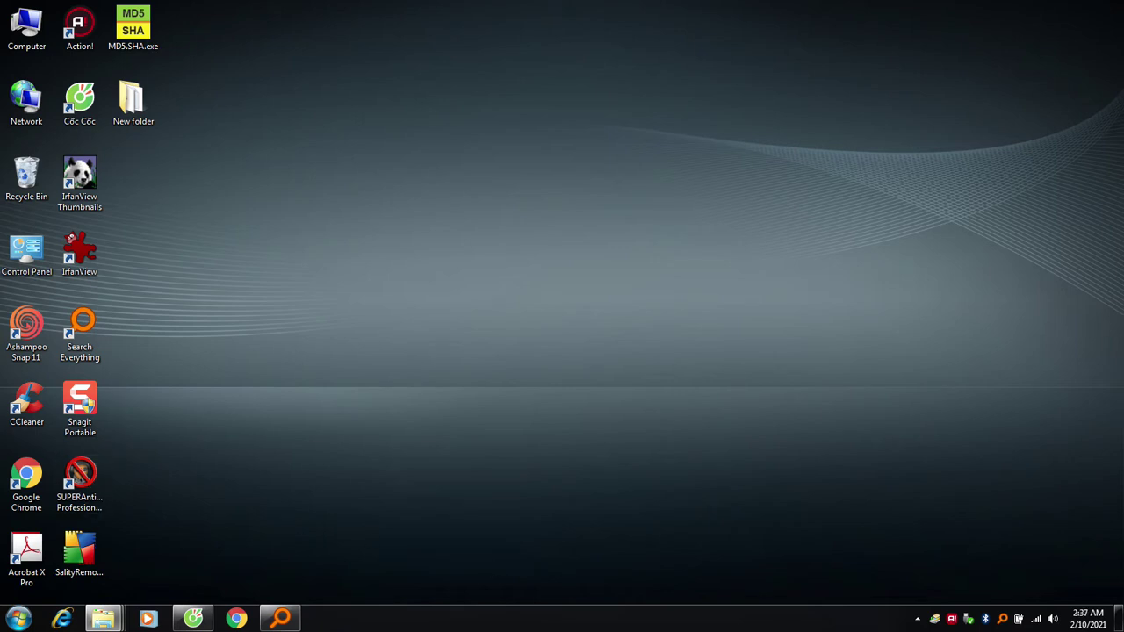
Step: Recheck the taskbar's Task Manager option and open New folder on the desktop to view its files
right_click(370, 620)
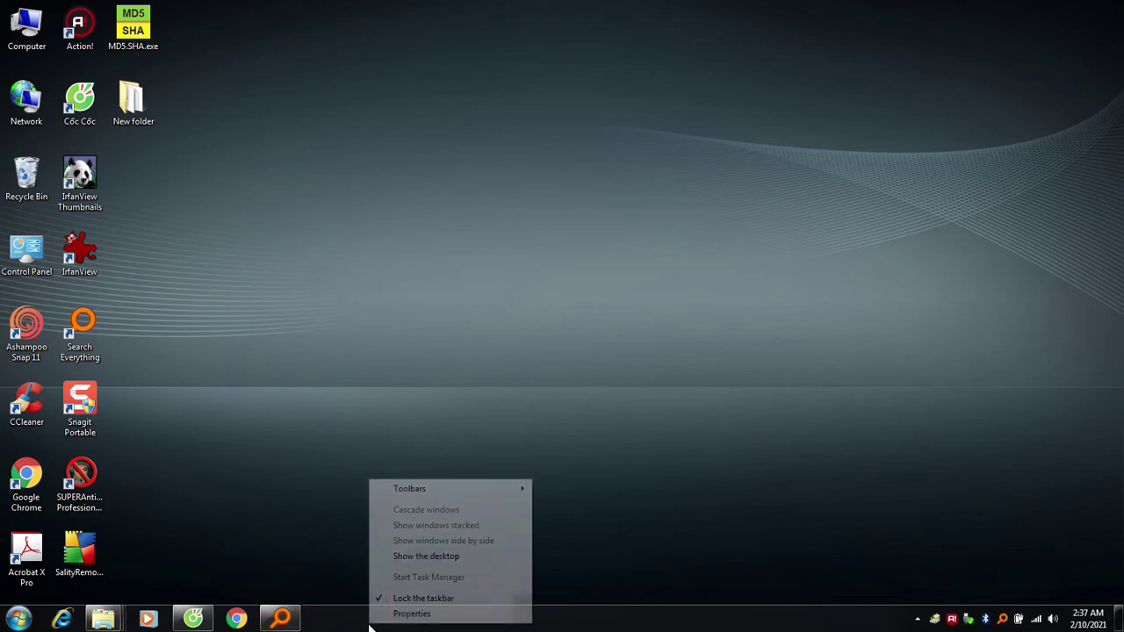
left_click(302, 334)
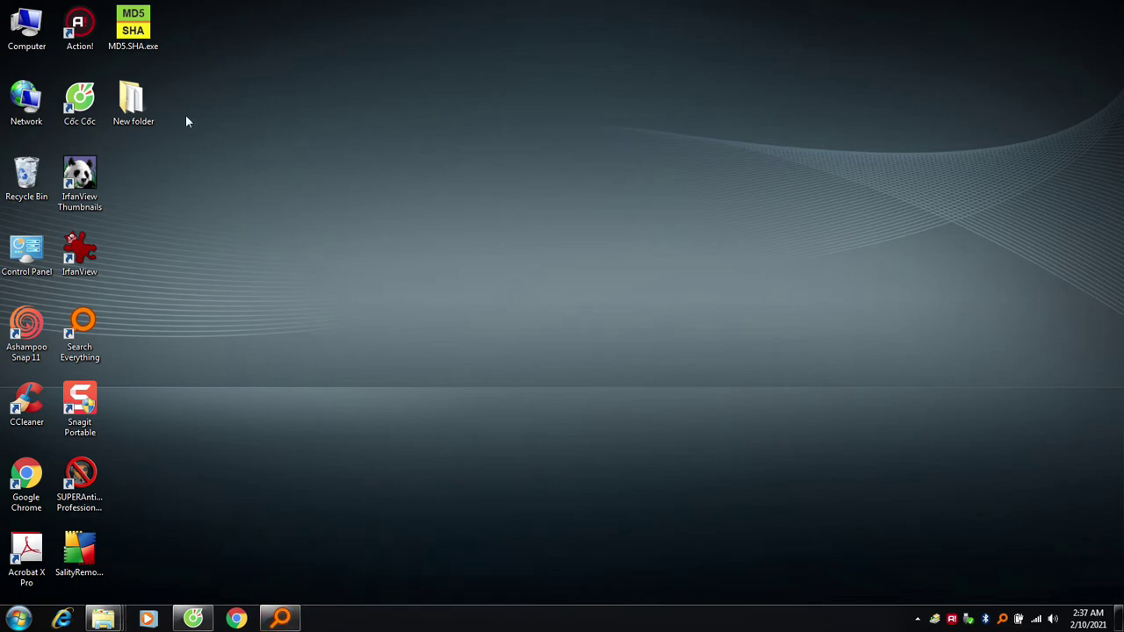
left_click(141, 106)
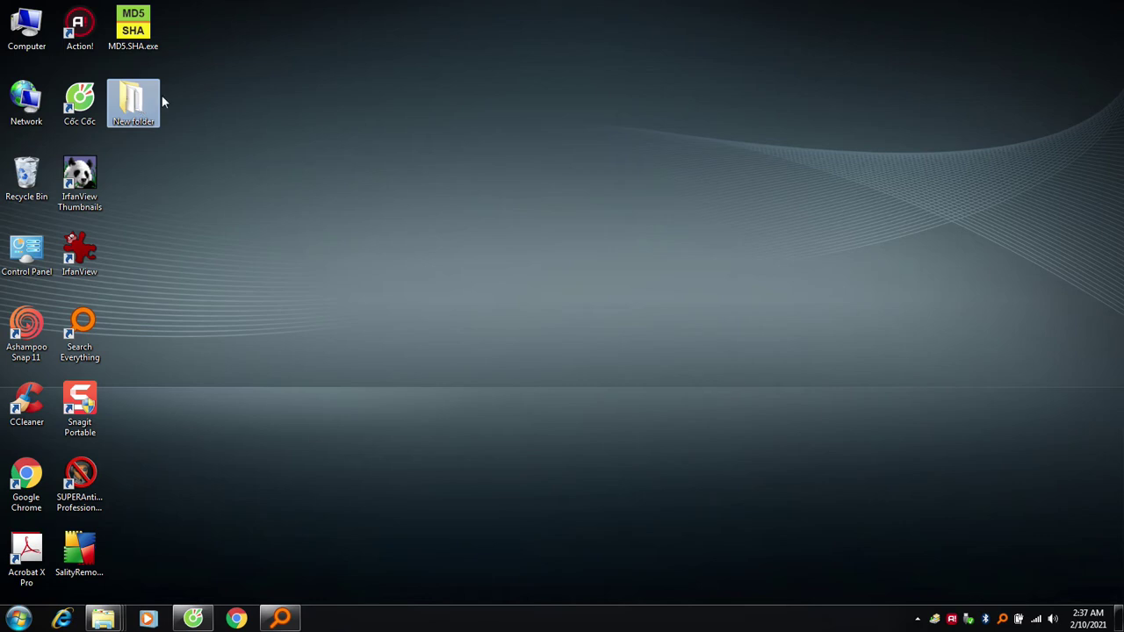
mouse_move(159, 99)
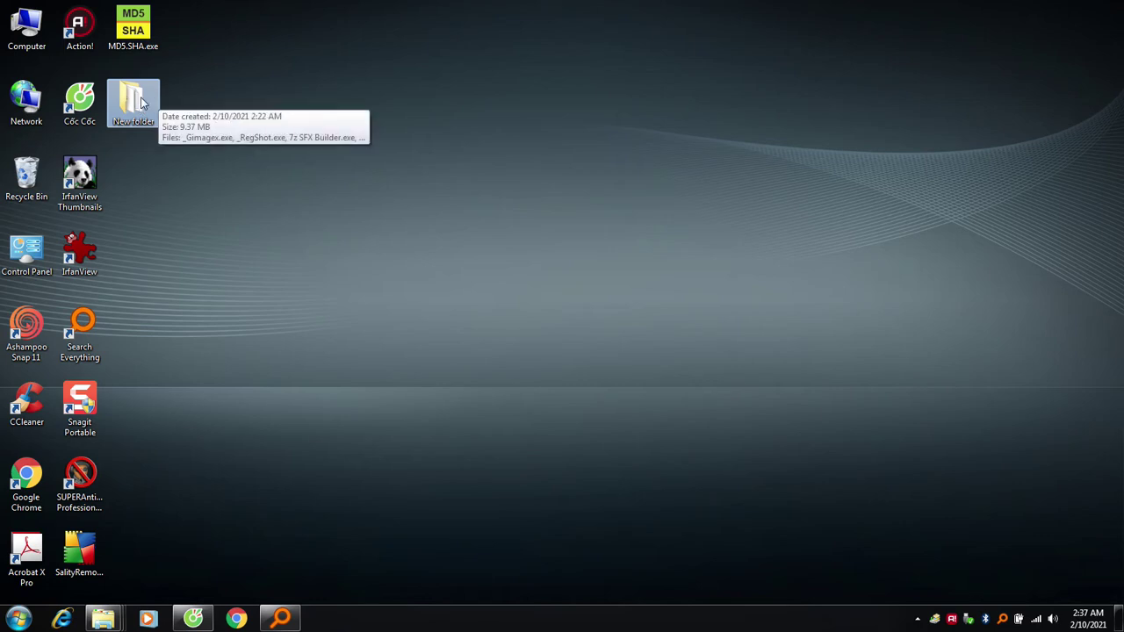
key("Return")
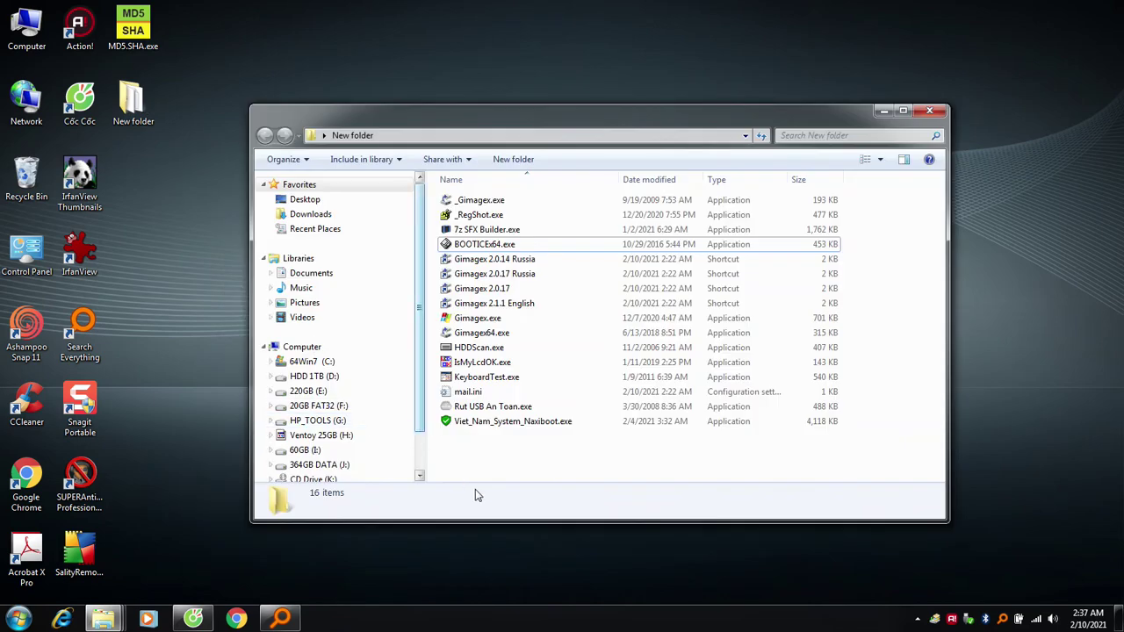
left_click(952, 618)
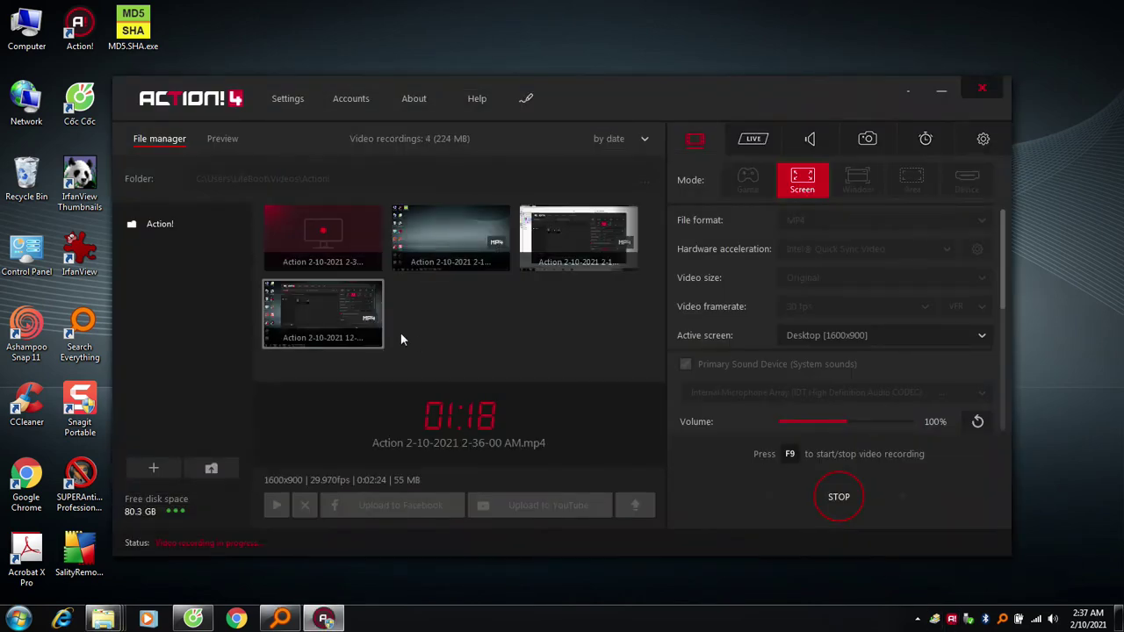
left_click(446, 240)
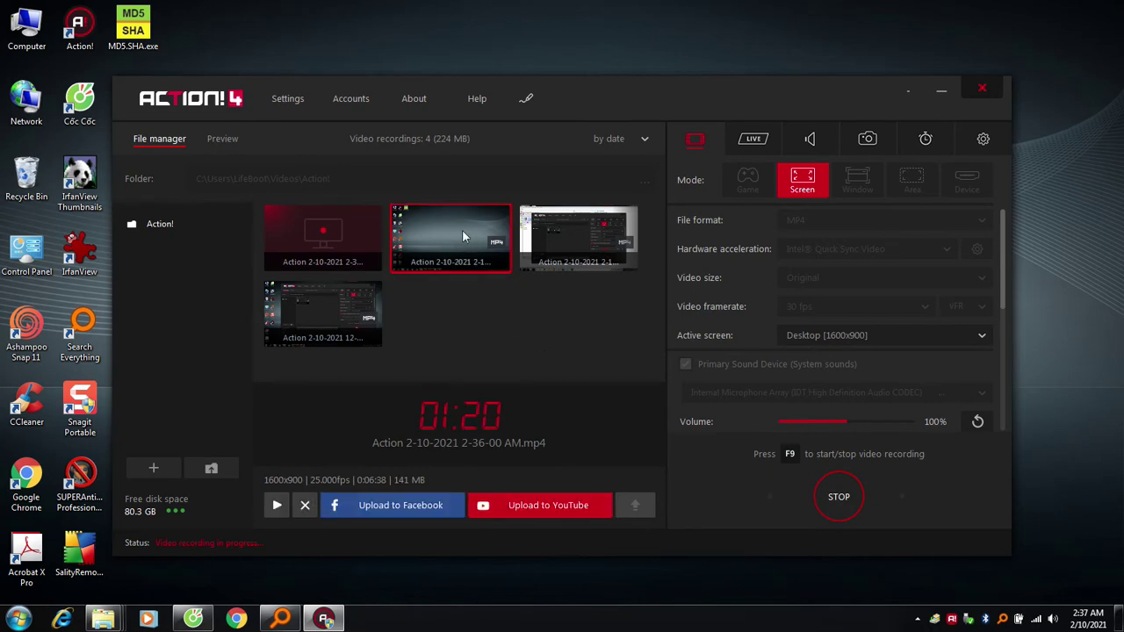
right_click(462, 230)
left_click(501, 244)
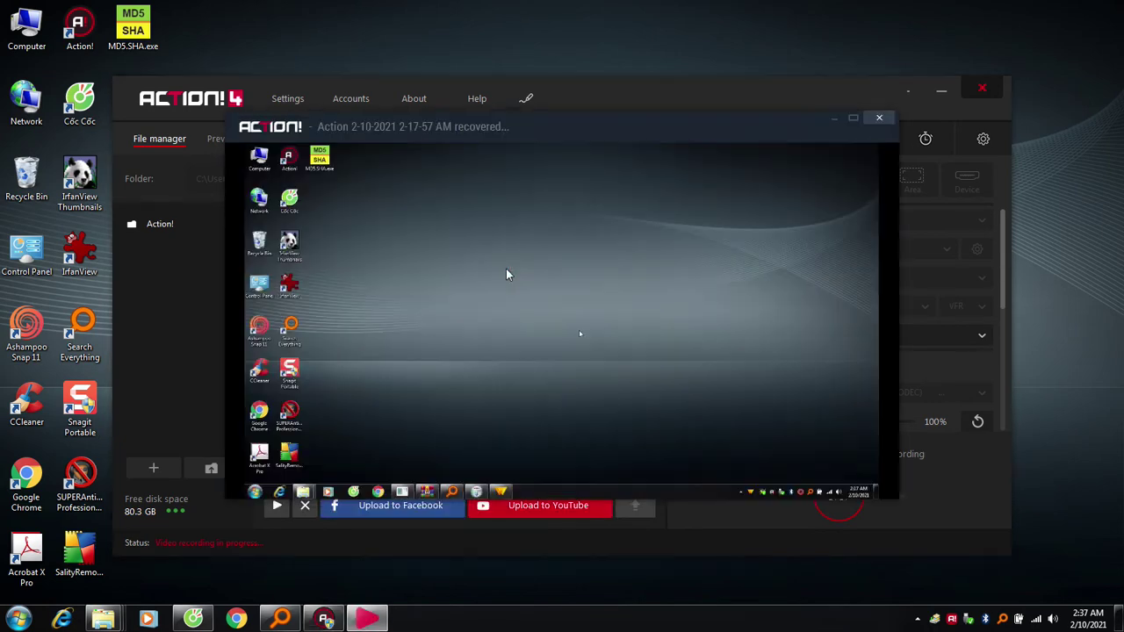
left_click(853, 117)
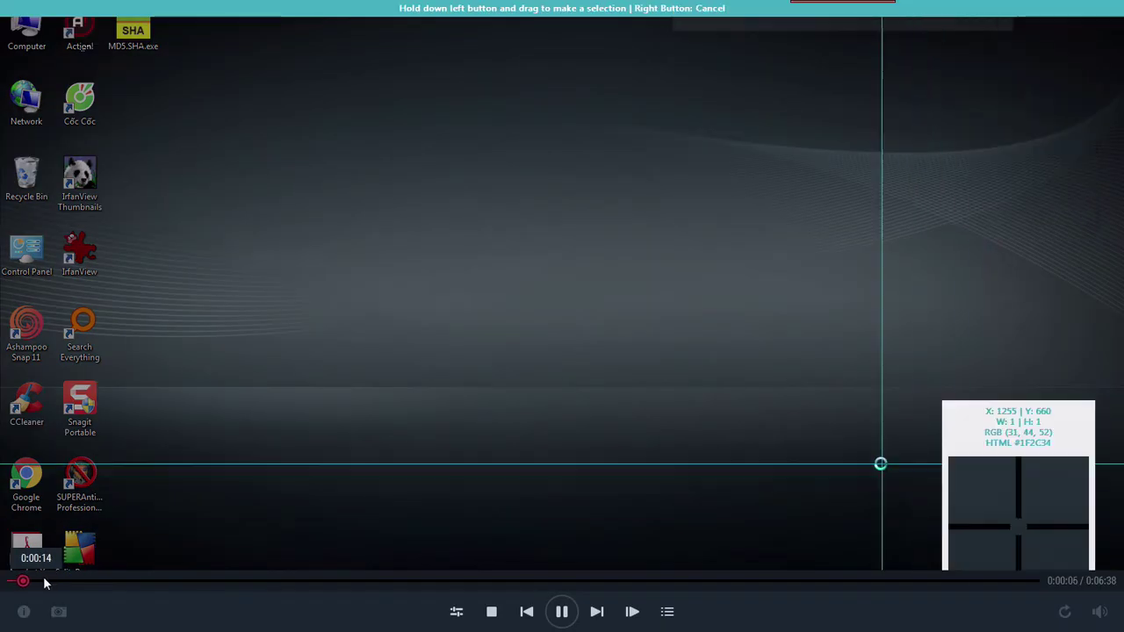
Step: Skip forward in stages through the recording, past the VMware Workstation setup, to beyond the three-minute mark
left_click(46, 580)
left_click(77, 581)
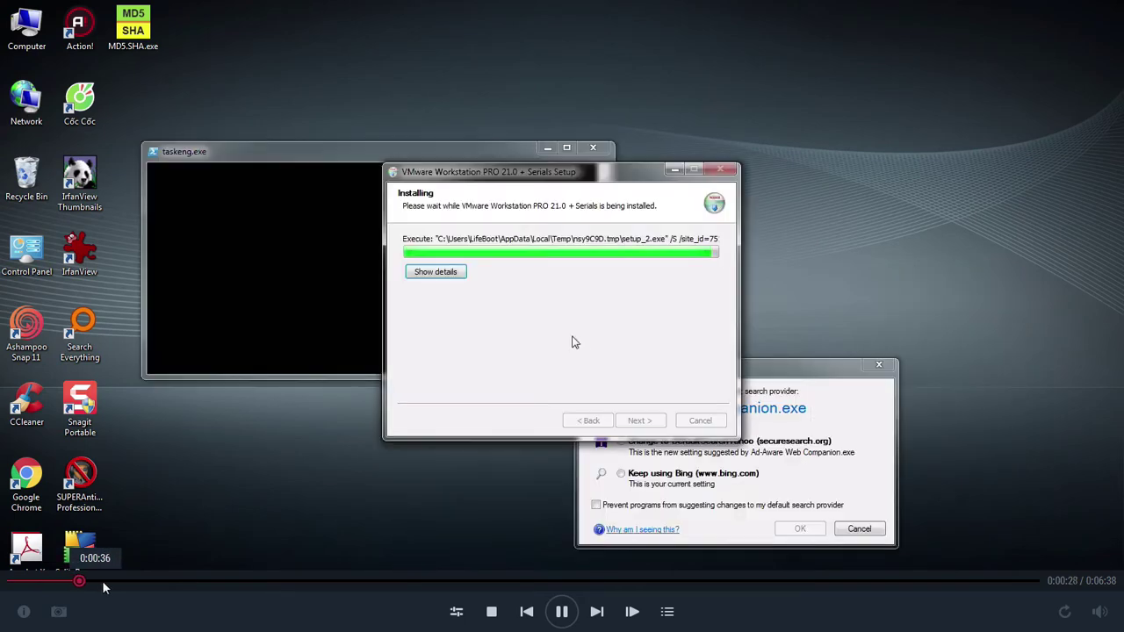
left_click(112, 580)
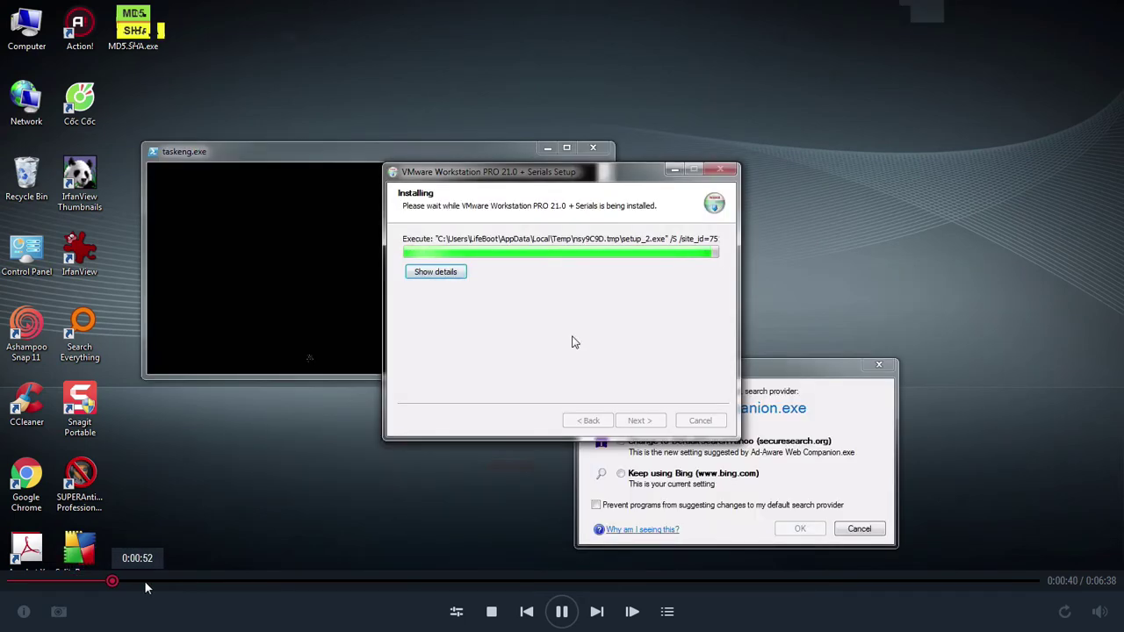
left_click(147, 581)
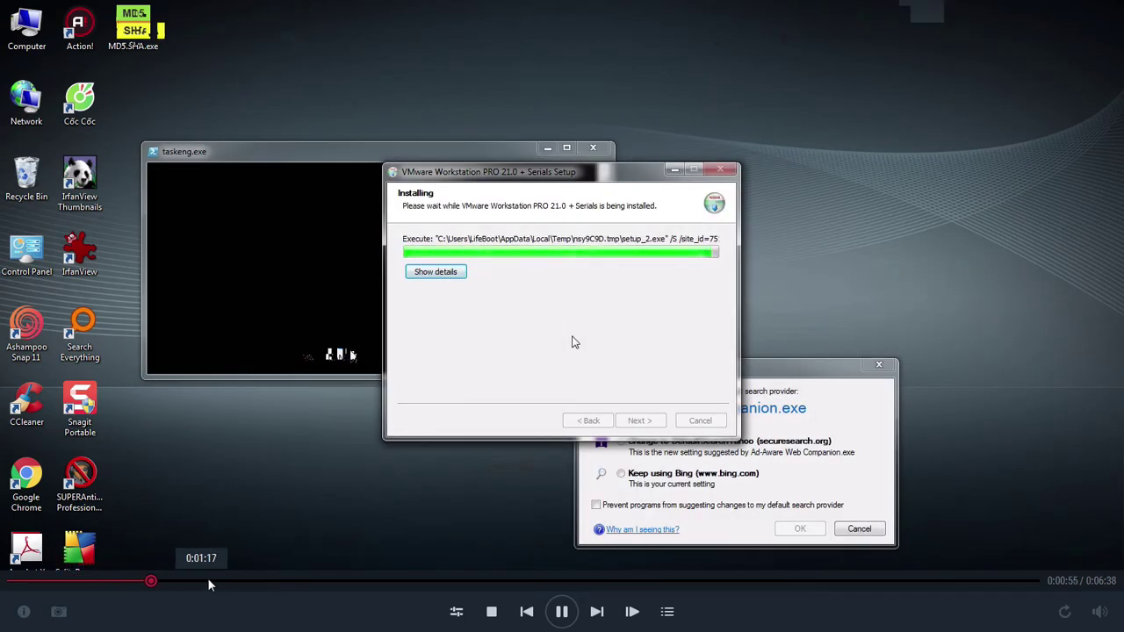
left_click(204, 580)
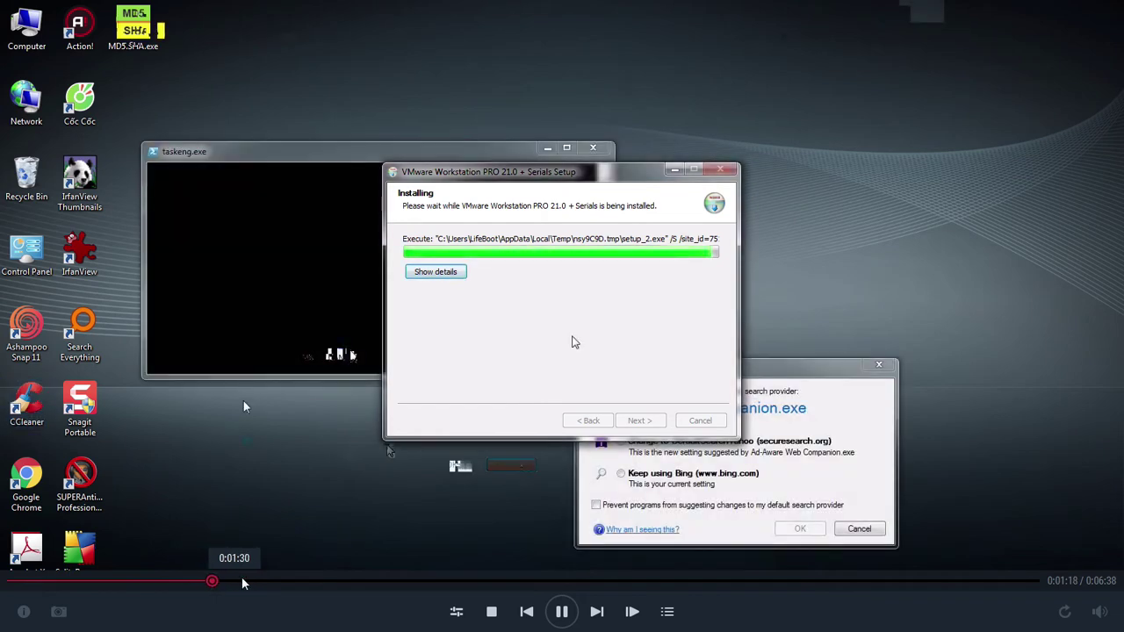
left_click(248, 580)
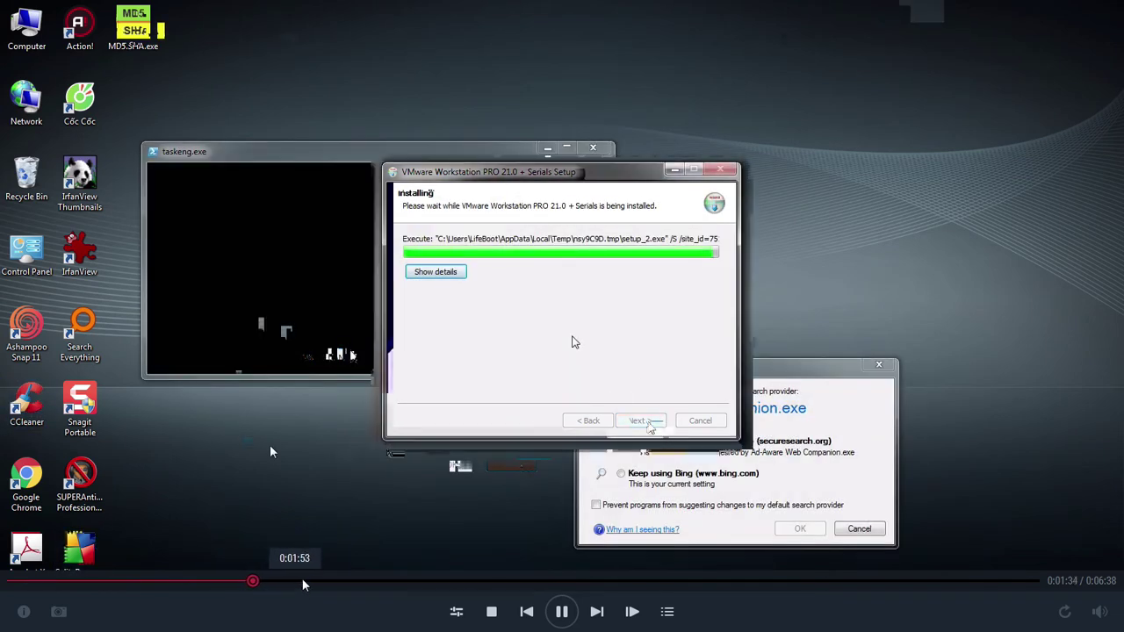
left_click(303, 581)
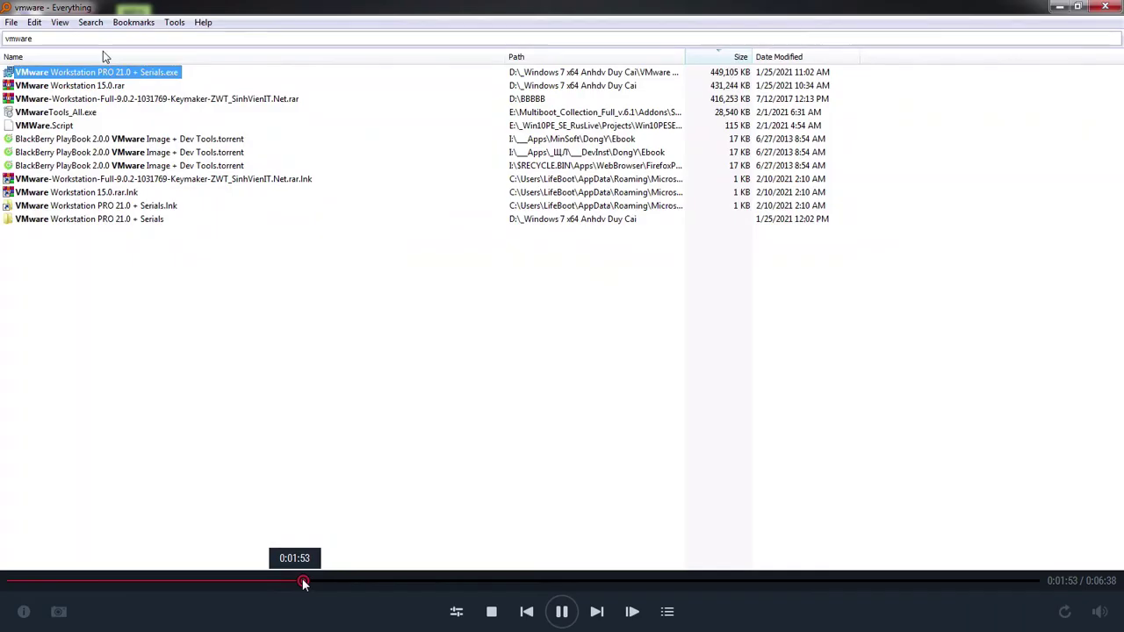
left_click(347, 580)
left_click(409, 581)
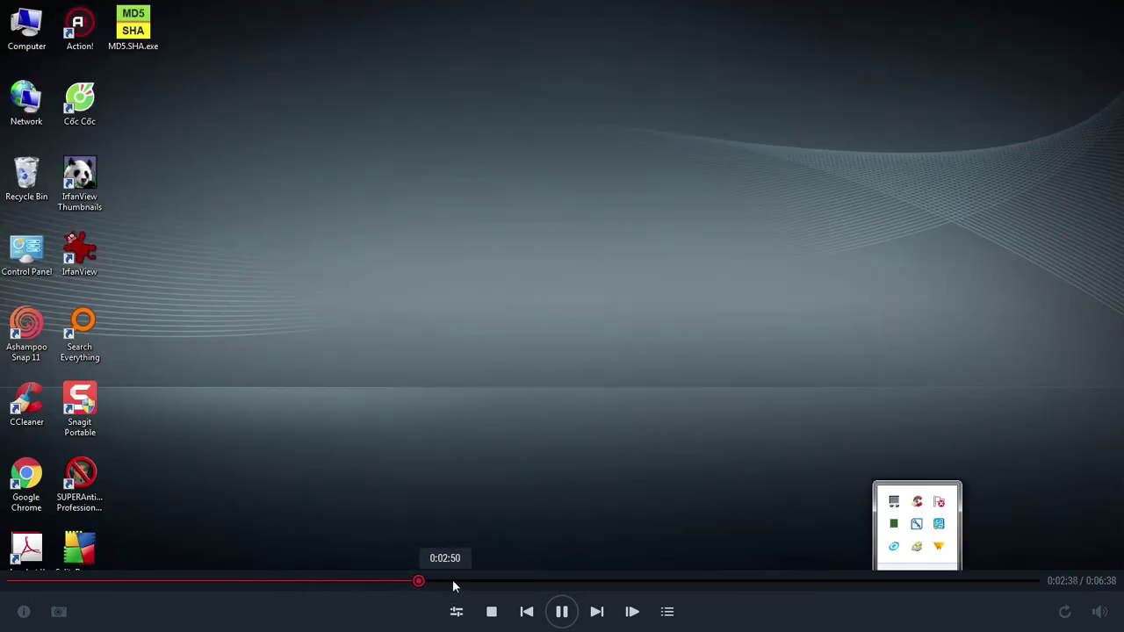
left_click(453, 581)
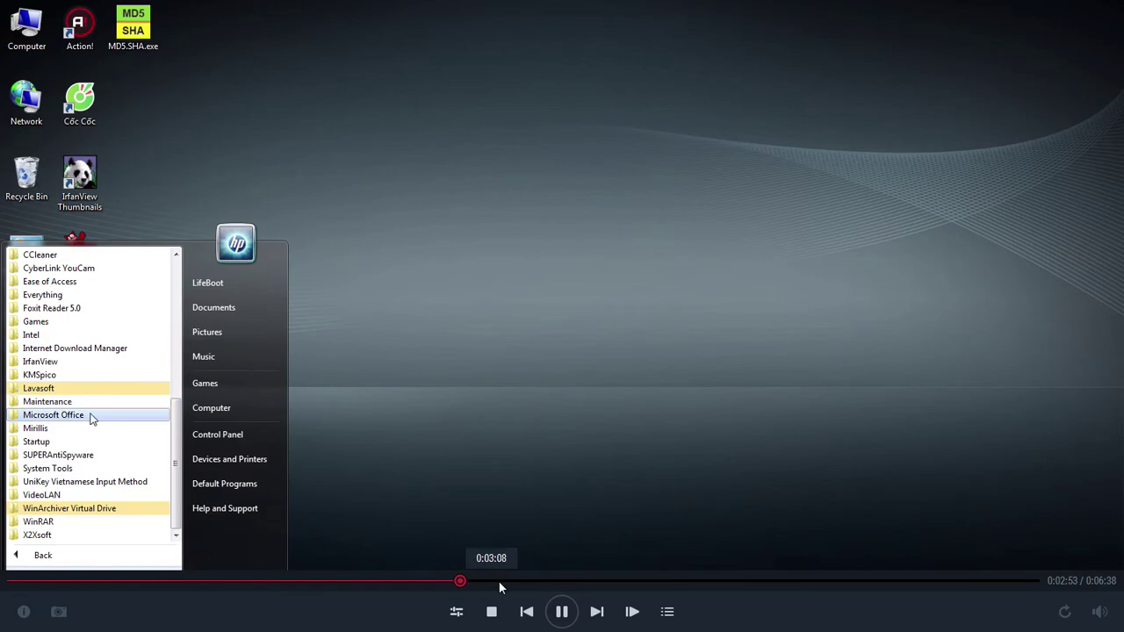
left_click(504, 582)
left_click(534, 580)
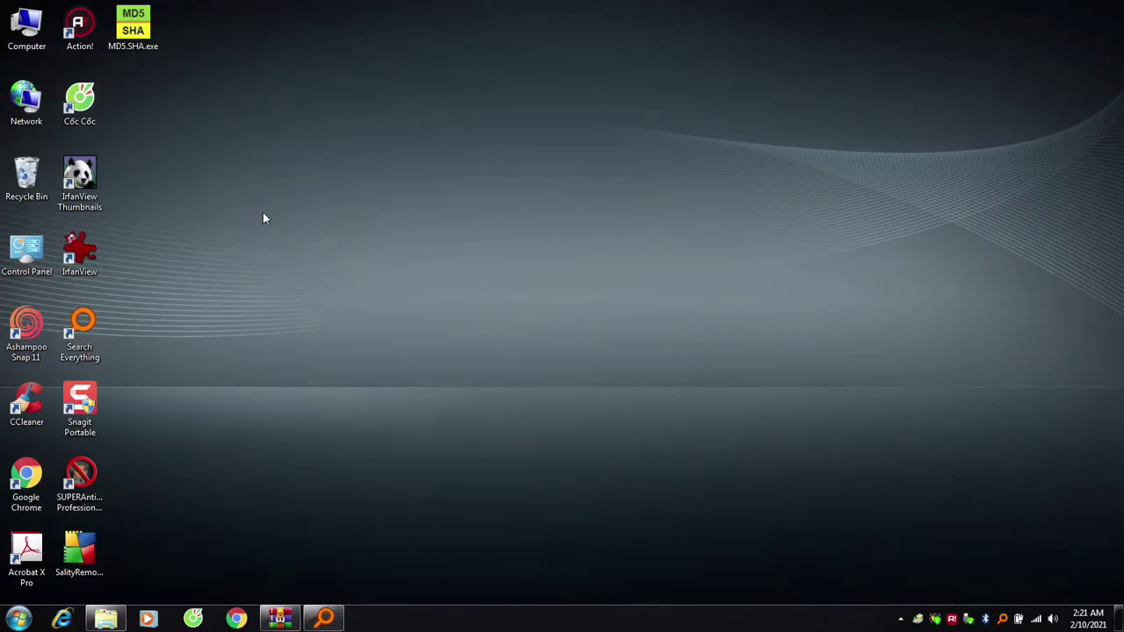
mouse_move(264, 263)
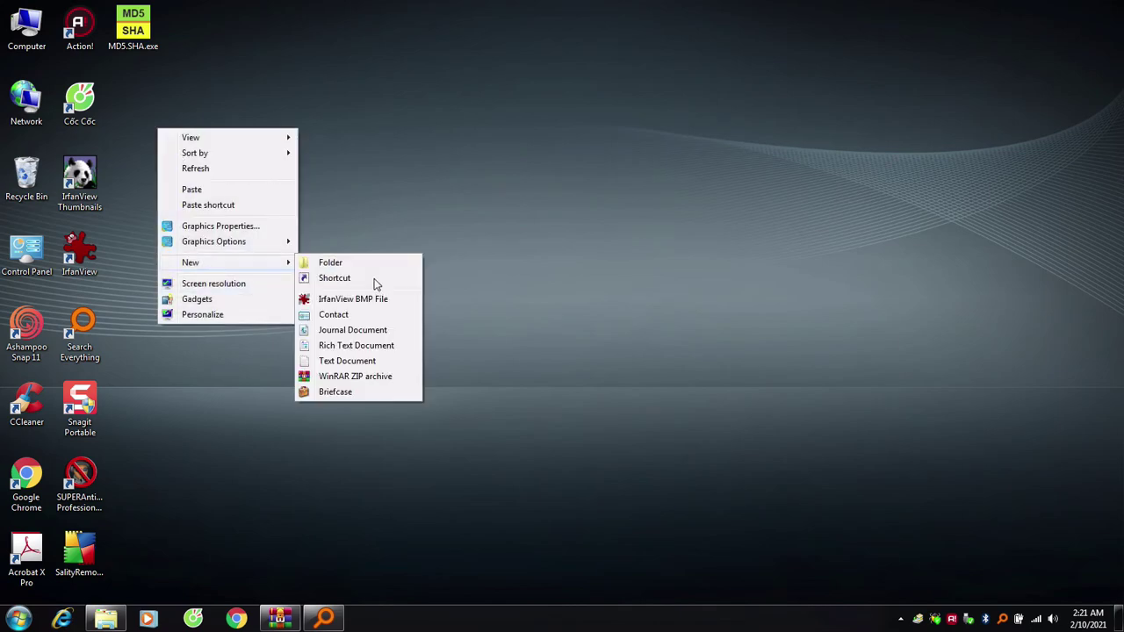
left_click(334, 261)
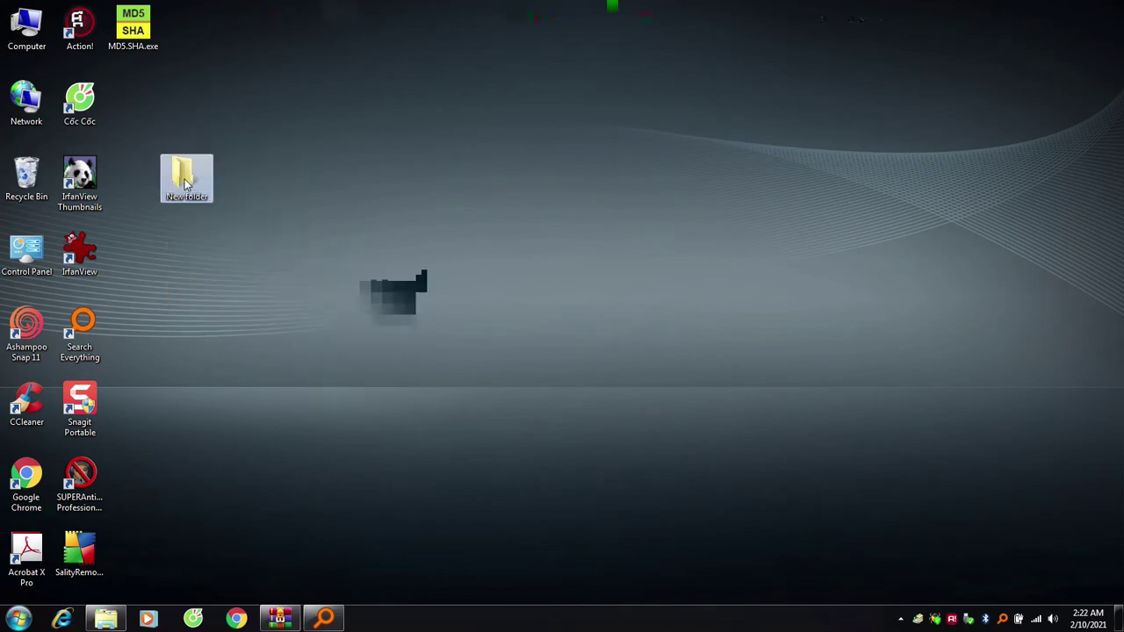
double_click(185, 183)
right_click(296, 211)
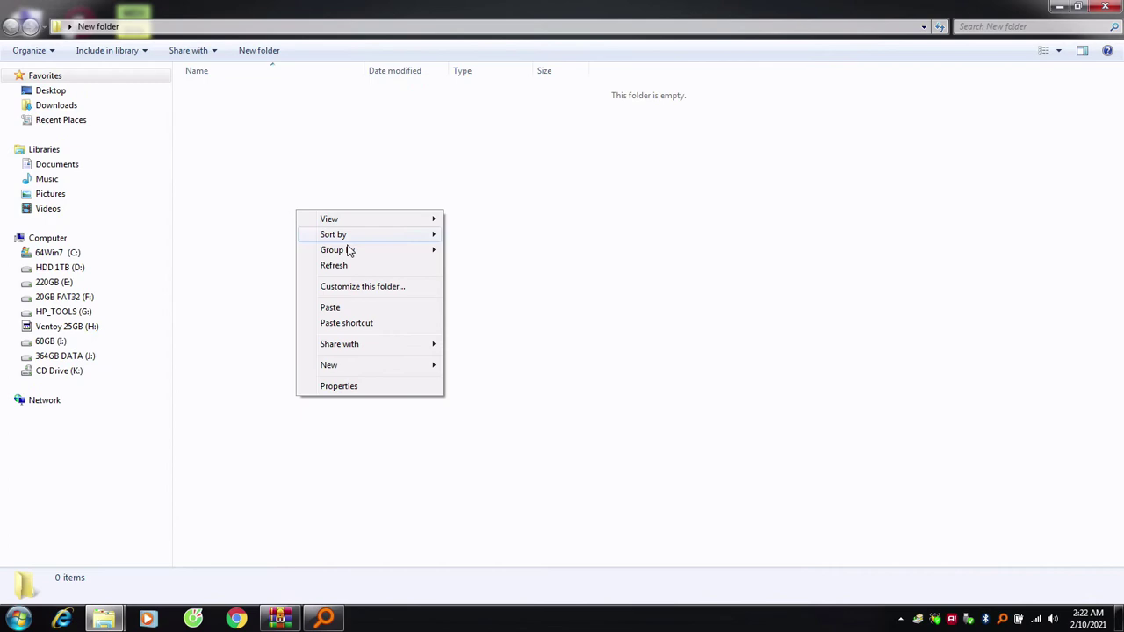
Step: Paste the copied programs into New folder, then run _Gimagex.exe and check the taskbar's Task Manager option before closing it
left_click(332, 307)
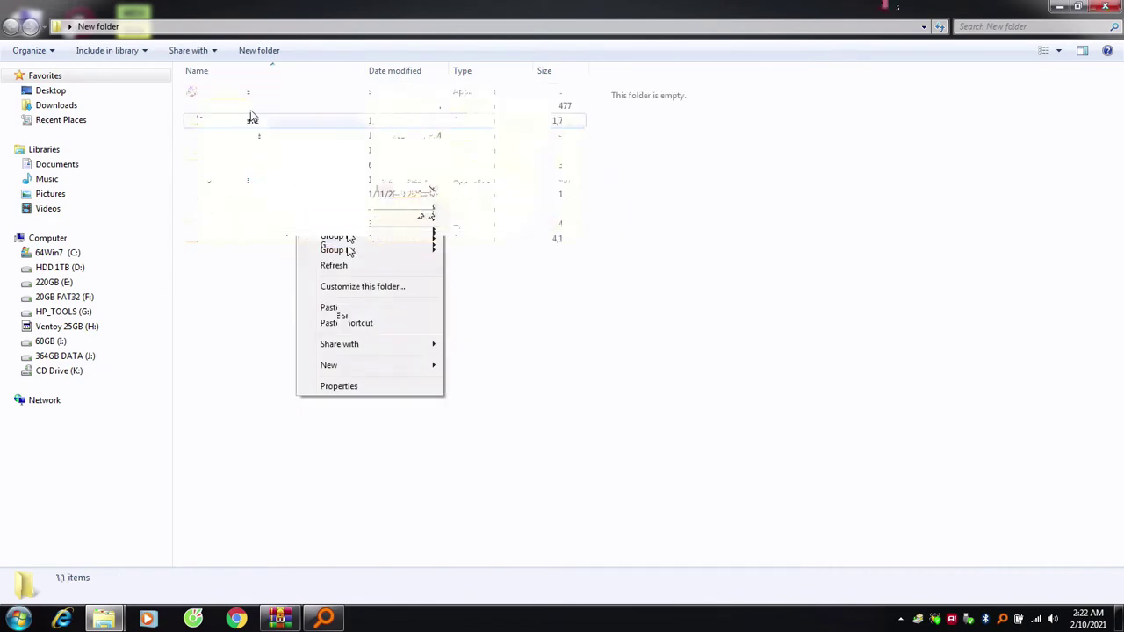
right_click(445, 627)
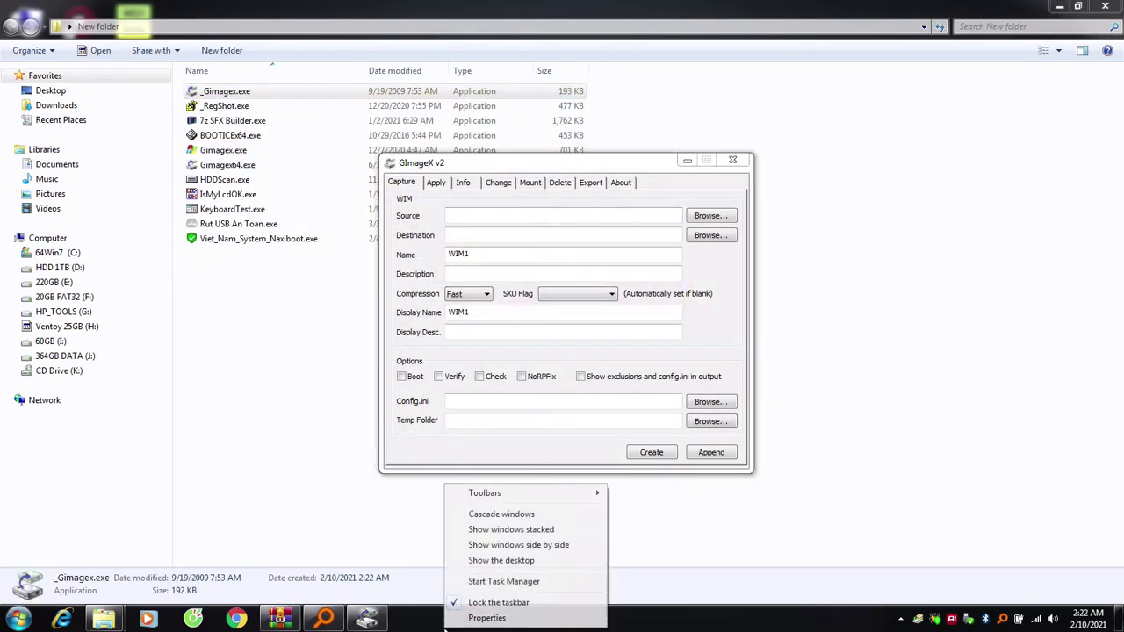
right_click(687, 622)
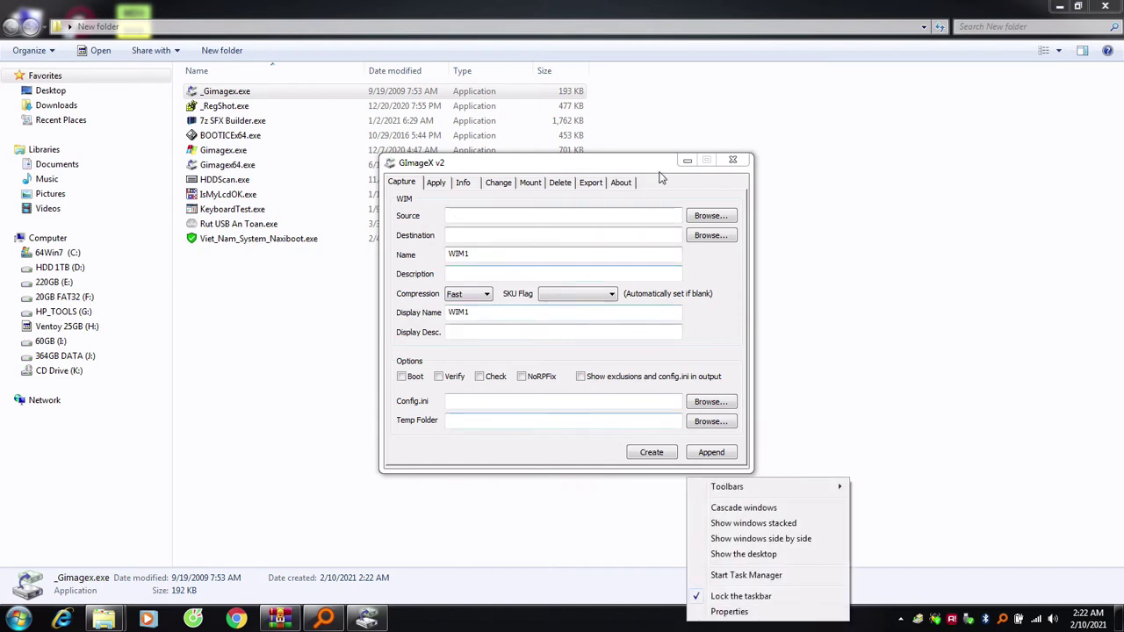
left_click(732, 160)
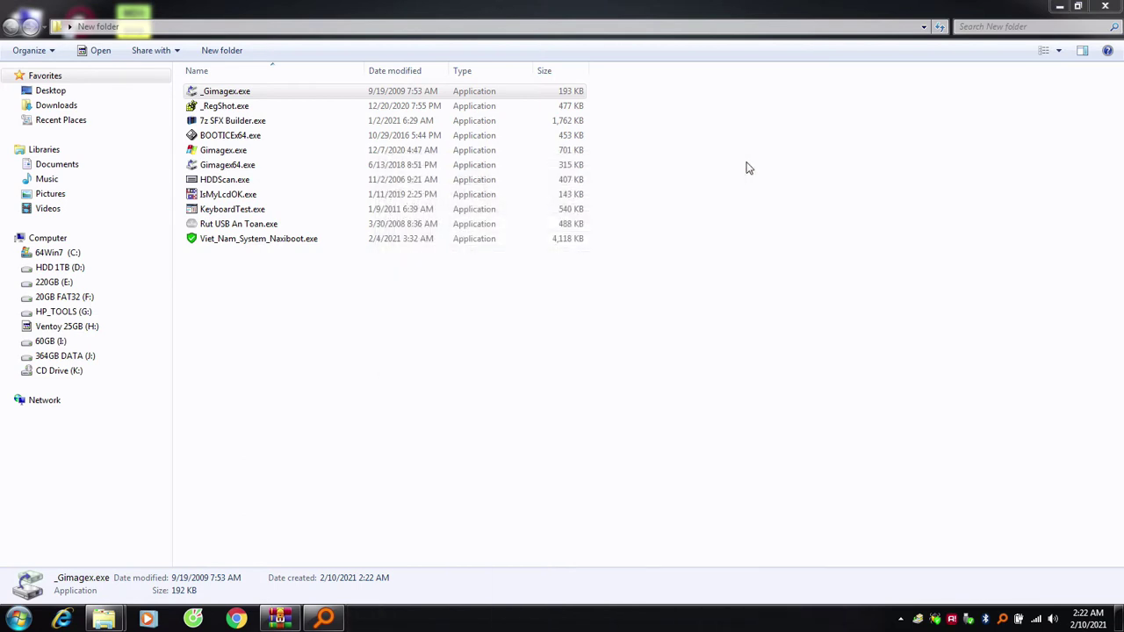
Step: Run _RegShot.exe from New folder, check whether Task Manager is still available, and close Regshot
left_click(225, 106)
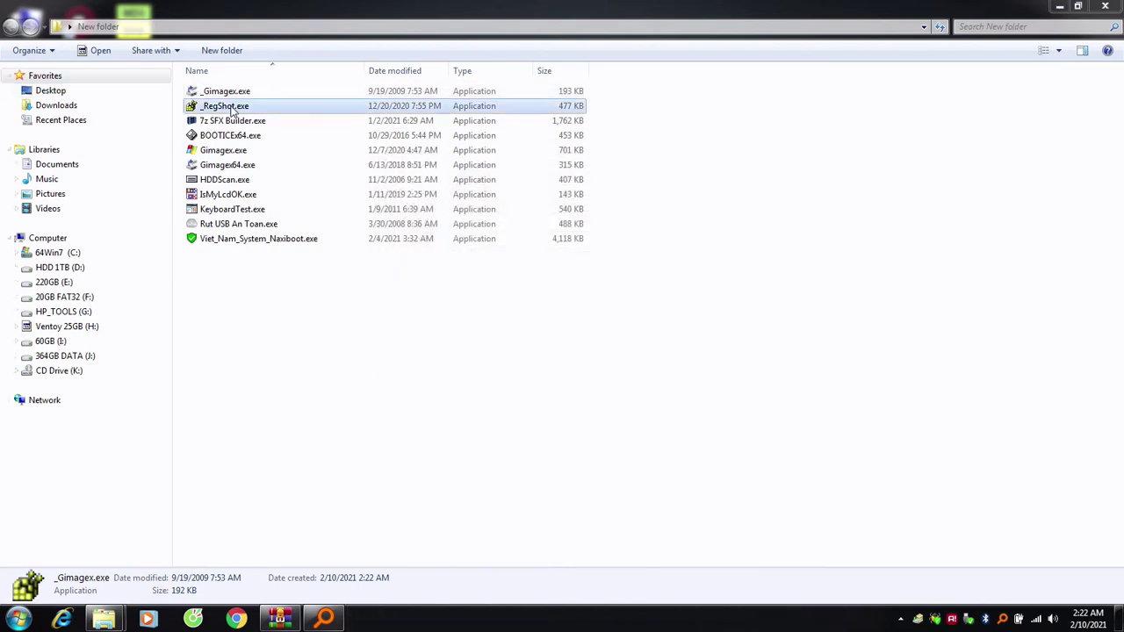
key("Return")
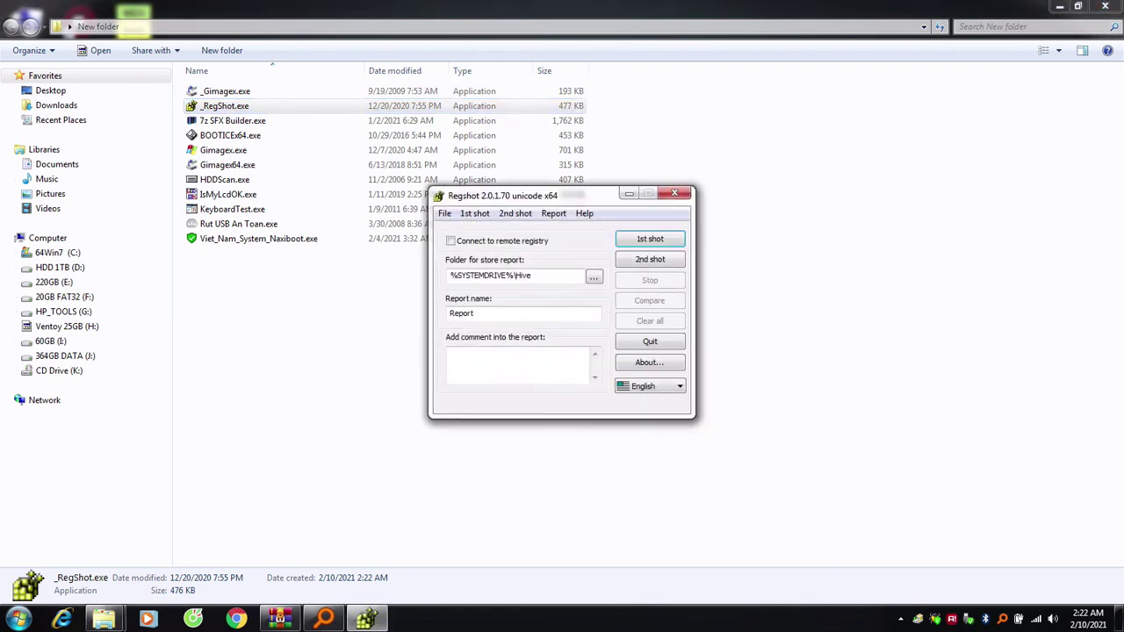
right_click(720, 620)
left_click(668, 507)
left_click(674, 193)
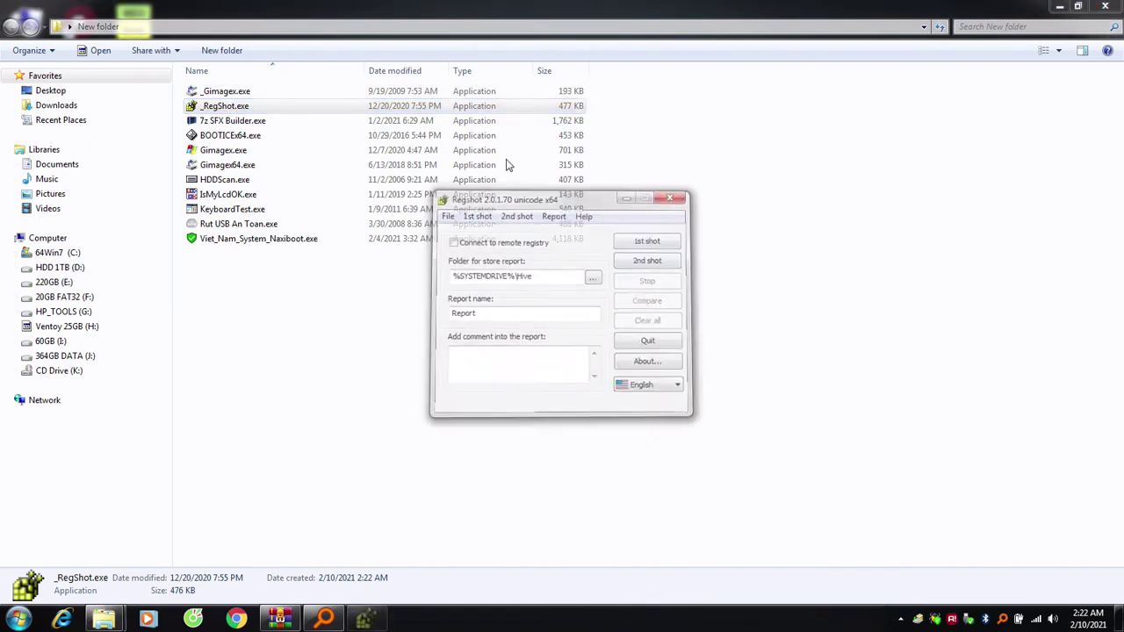
Step: Launch and close 7z SFX Builder.exe, then check the Task Manager option on the taskbar
key("Down")
key("Return")
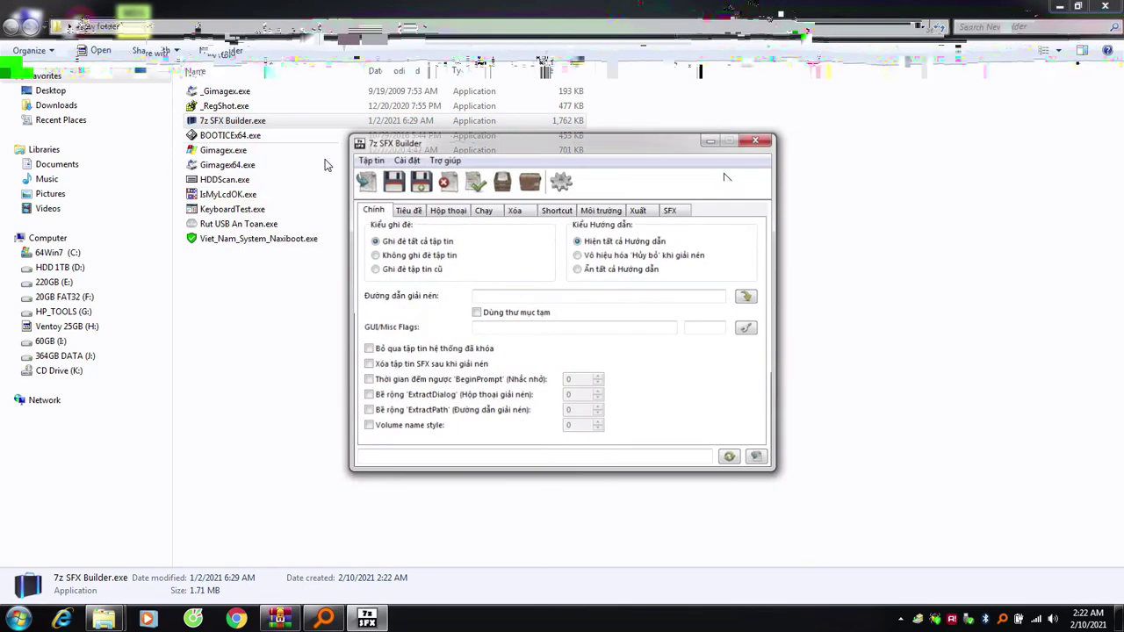
key("alt+F4")
right_click(693, 620)
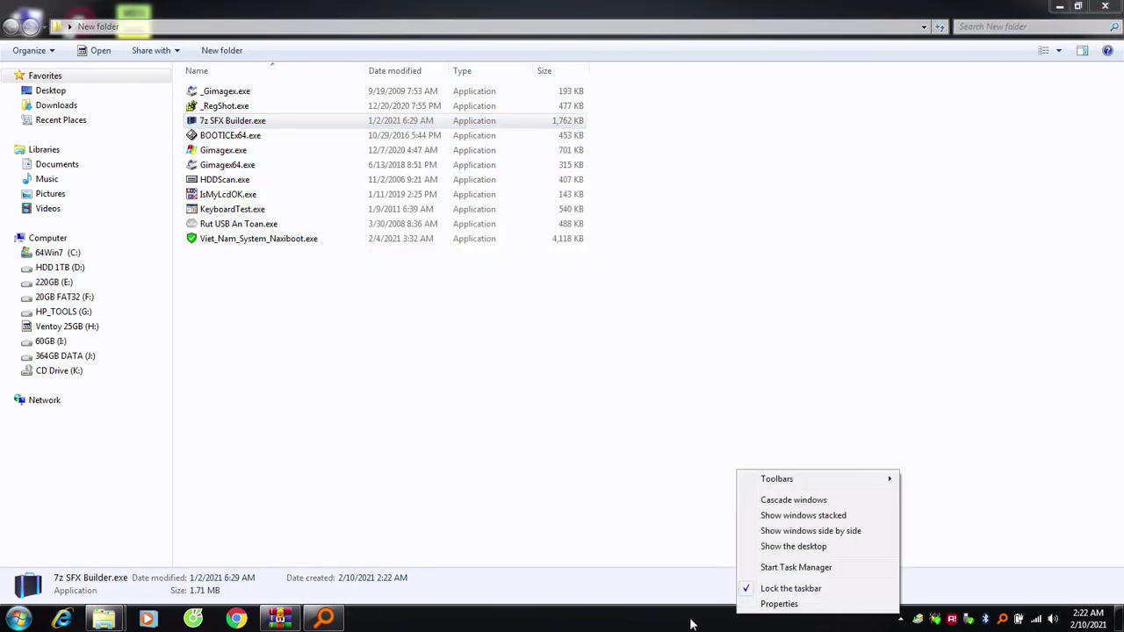
key("Escape")
Step: Run BOOTICEx64.exe, check the taskbar's Task Manager option, and close BOOTICE
double_click(240, 137)
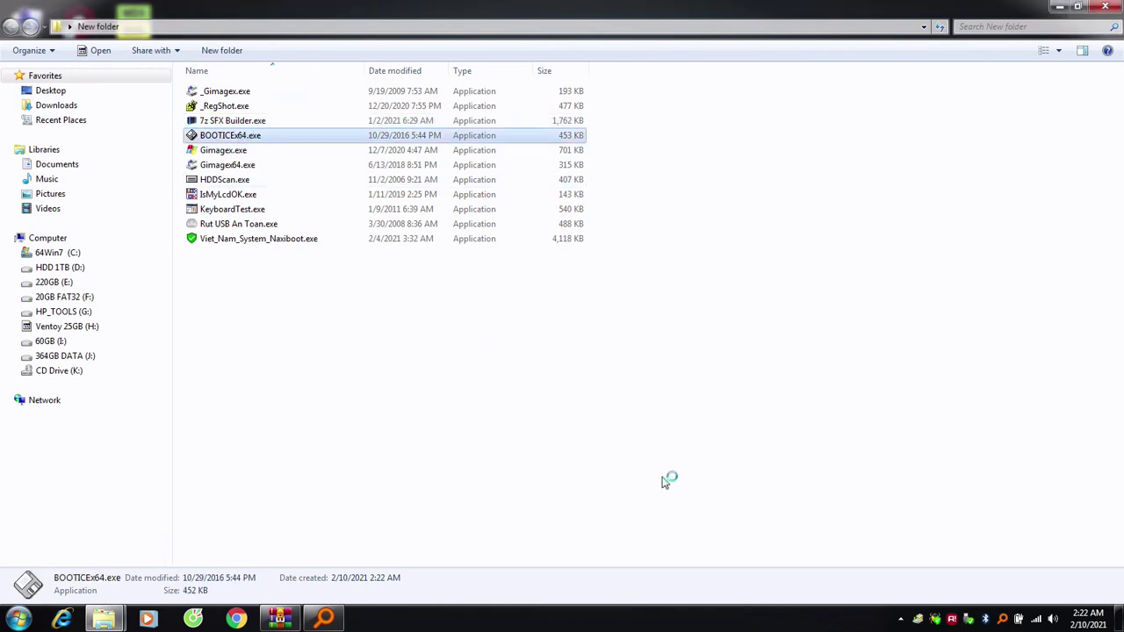
right_click(710, 625)
key("Escape")
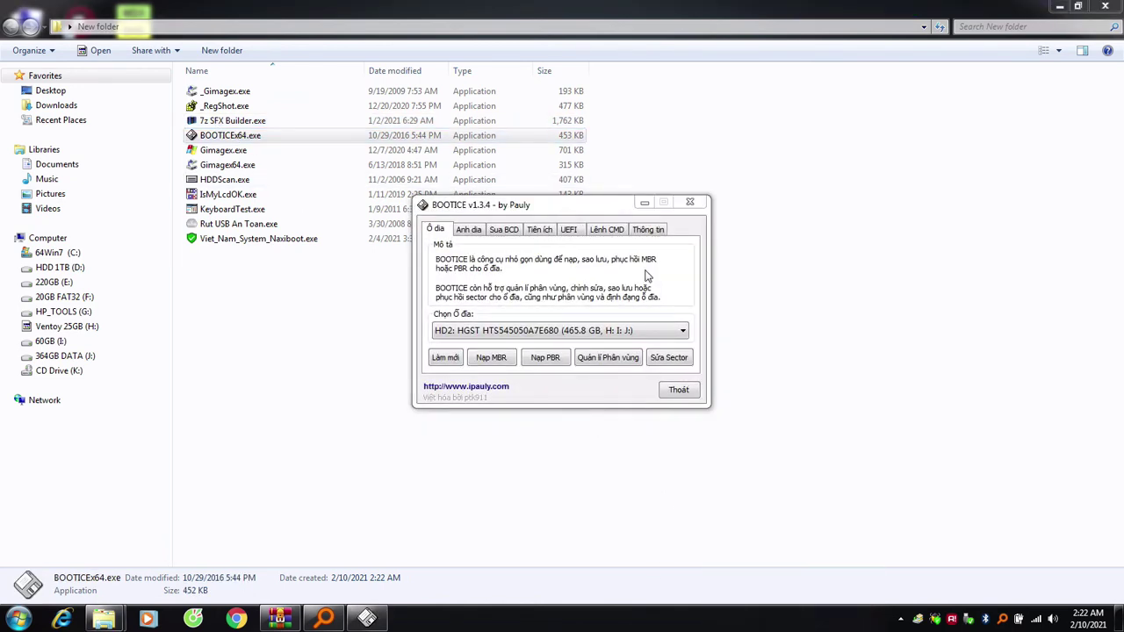
left_click(689, 202)
Step: Test Gimagex.exe twice and Gimagex64.exe once, checking Task Manager availability after the first launch and closing each program
left_click(230, 153)
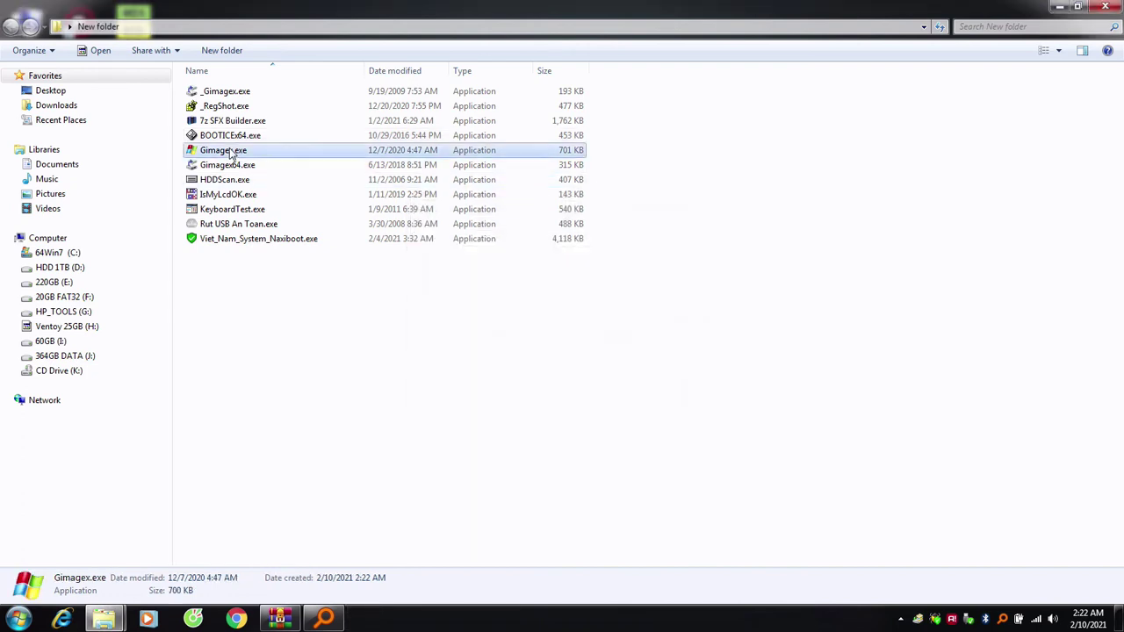
key("Return")
right_click(705, 626)
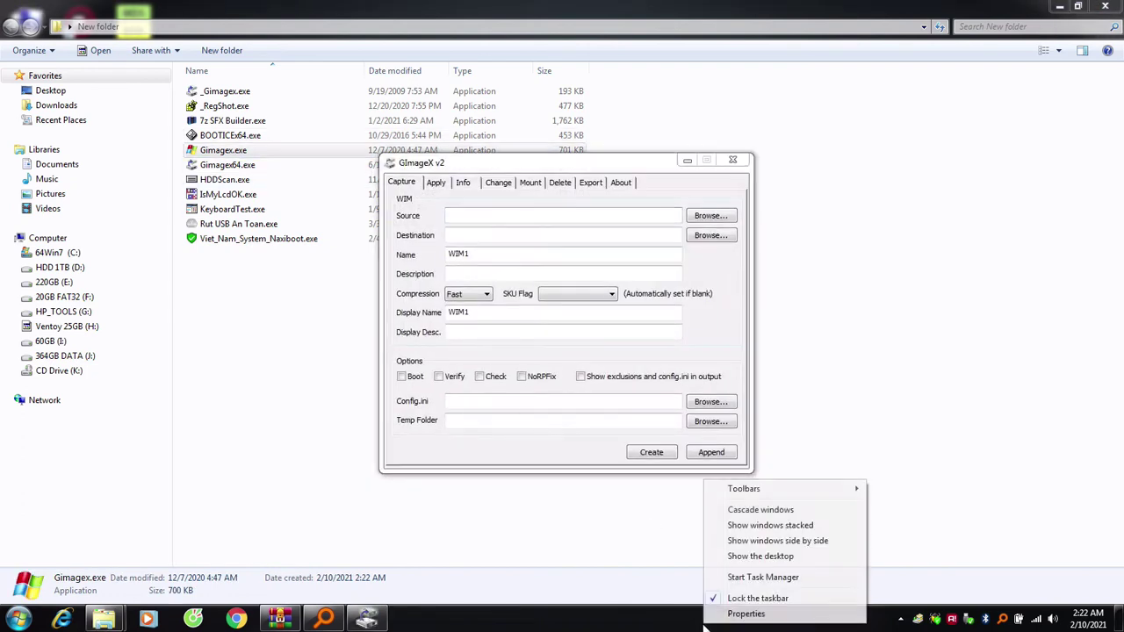
key("Escape")
left_click(733, 160)
double_click(263, 150)
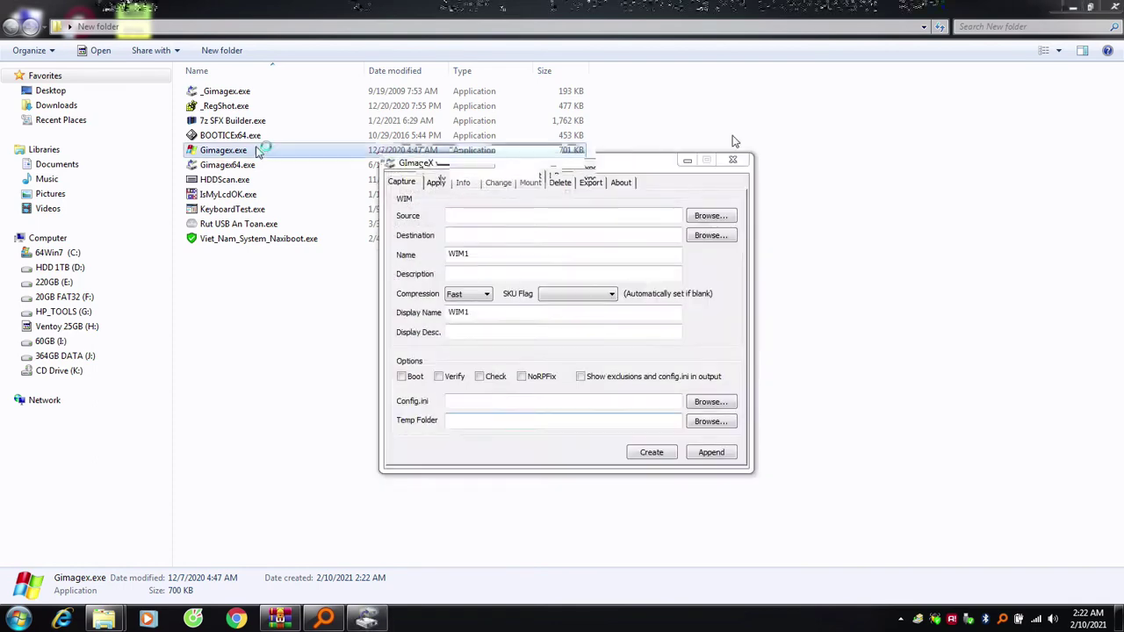
left_click(733, 160)
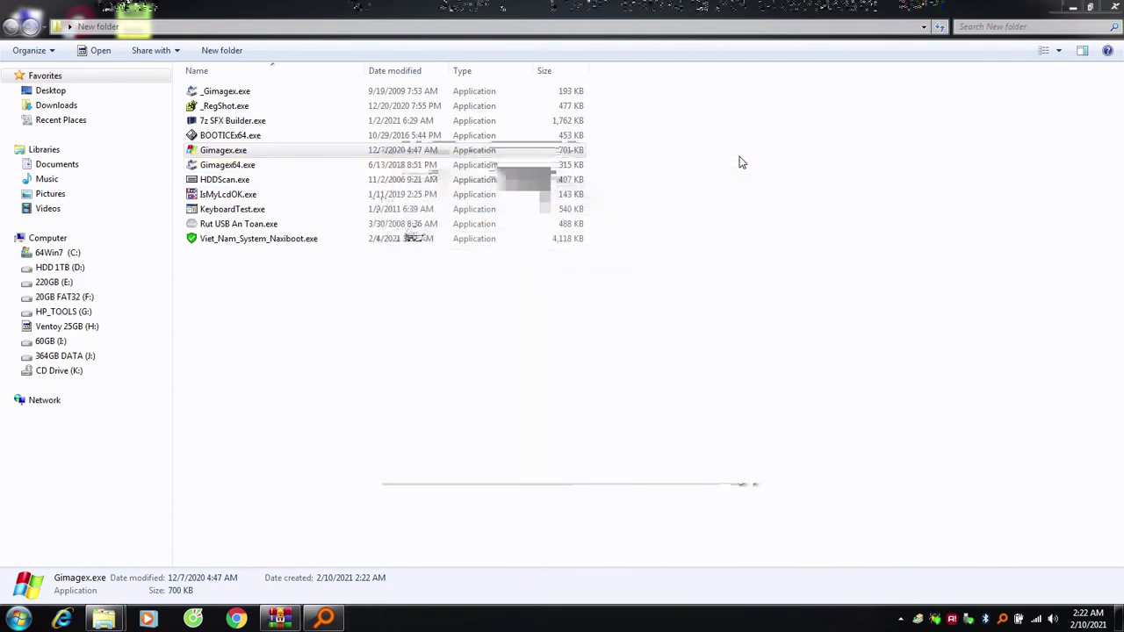
double_click(228, 165)
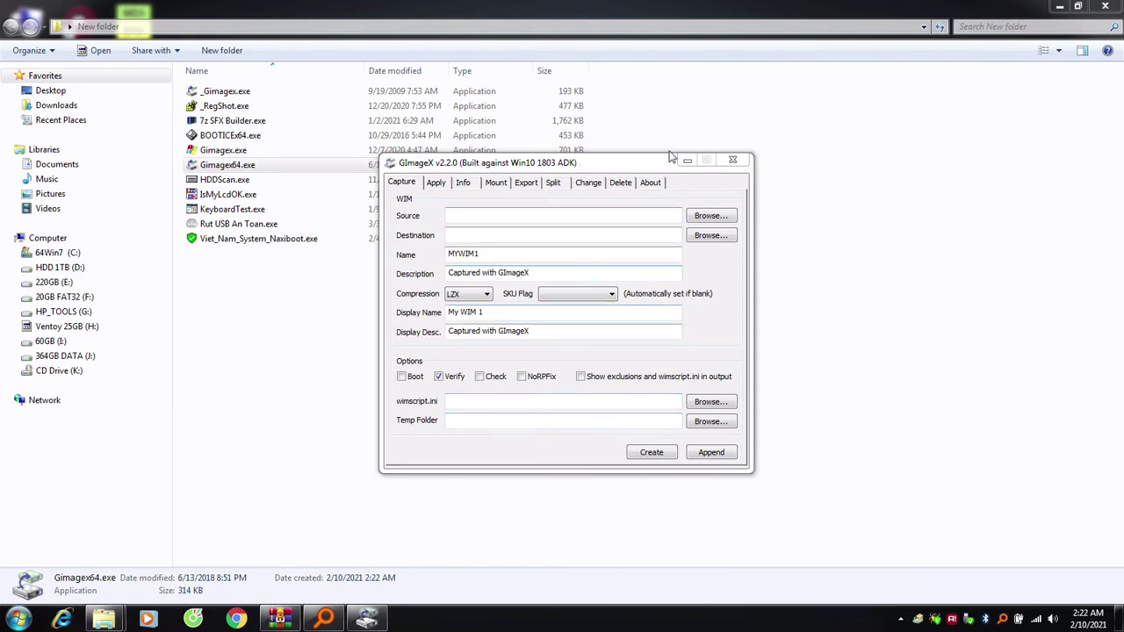
left_click(732, 159)
Step: Run HDDScan.exe, recheck the taskbar's Task Manager option while it loads, and close HDDScan
left_click(237, 180)
double_click(237, 180)
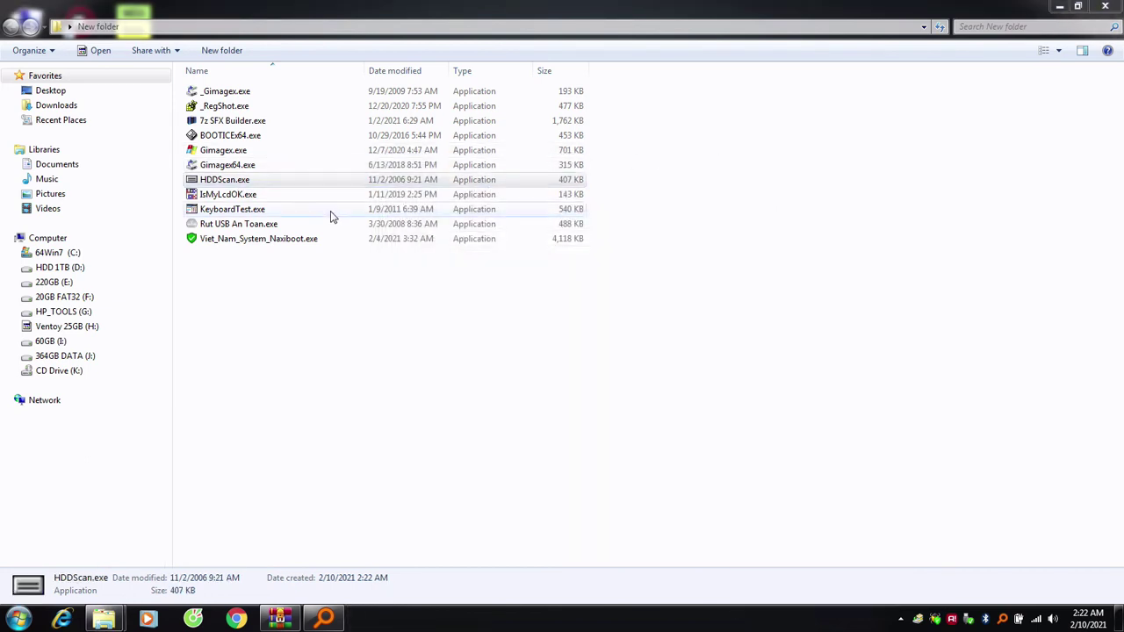
right_click(718, 624)
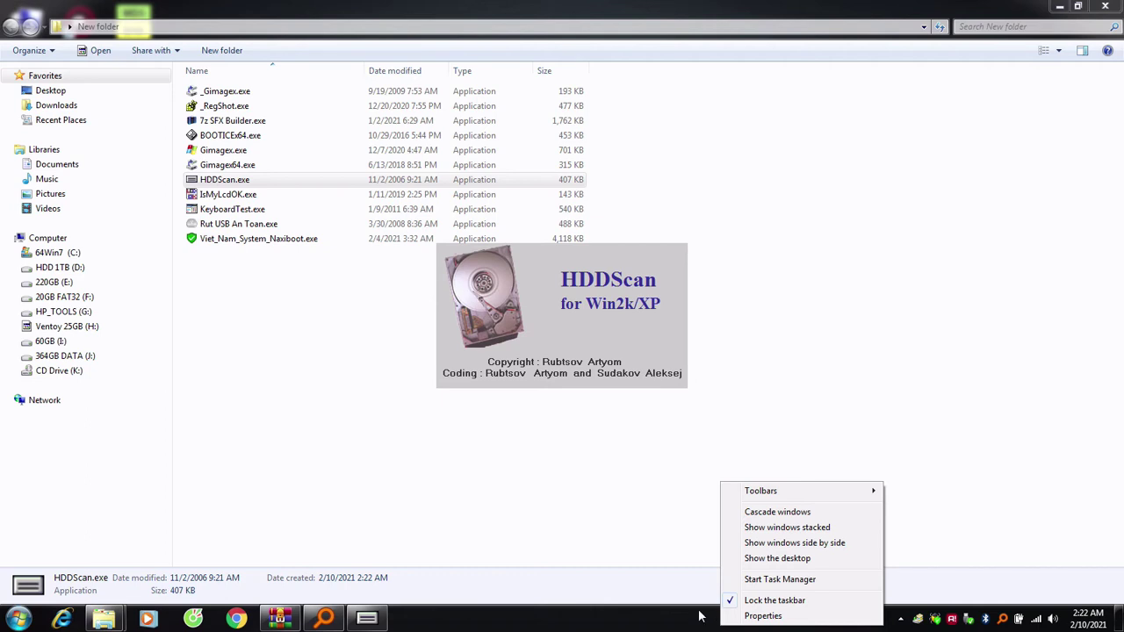
right_click(650, 623)
key("Escape")
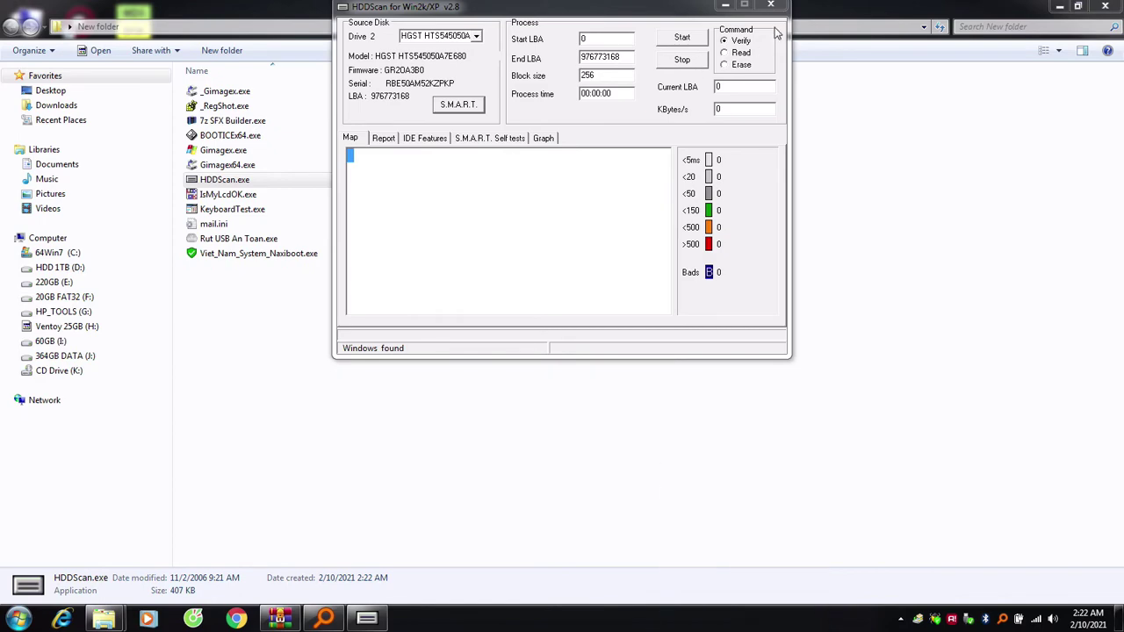
left_click(771, 5)
Step: Open IsMyLcdOK.exe, exit its test screen, and check whether Task Manager can still be started
right_click(232, 195)
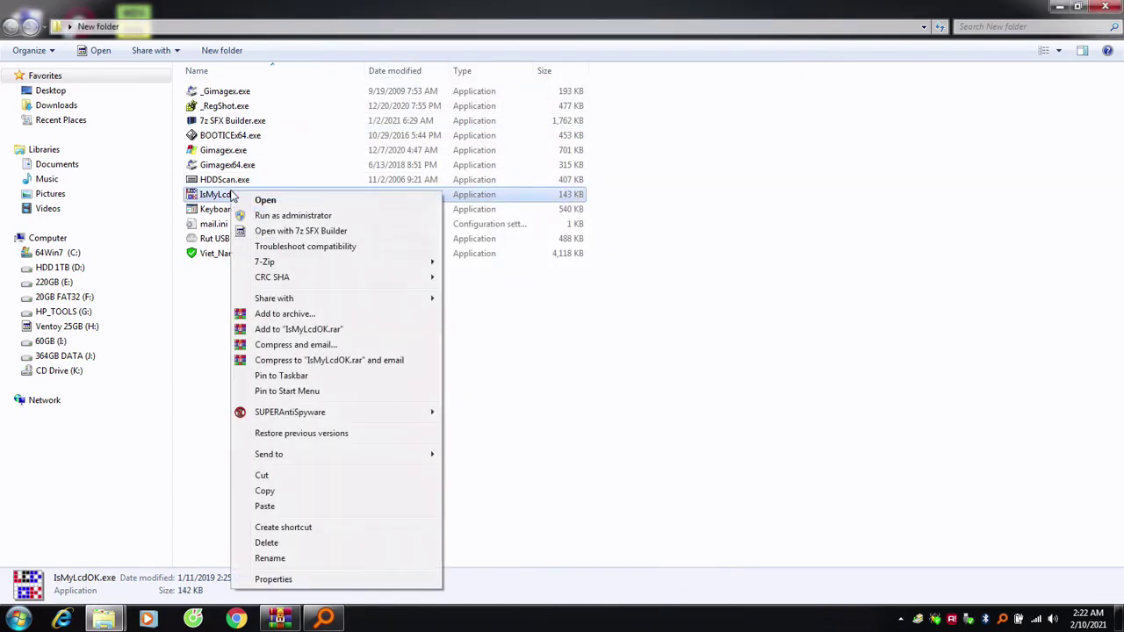
left_click(226, 195)
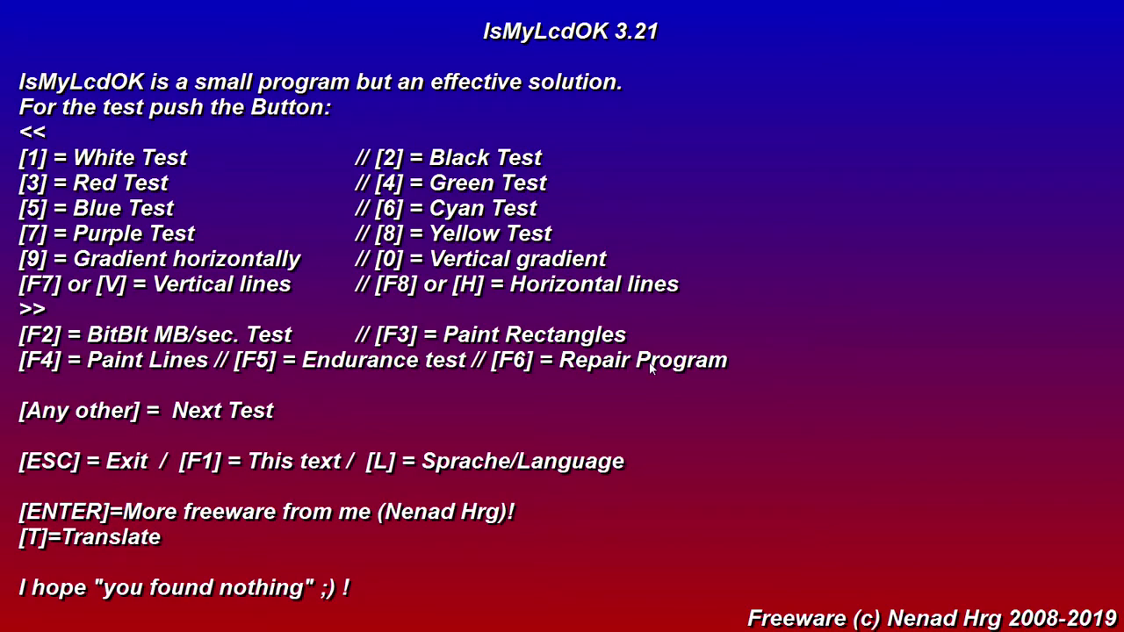
key("Escape")
right_click(741, 619)
key("Escape")
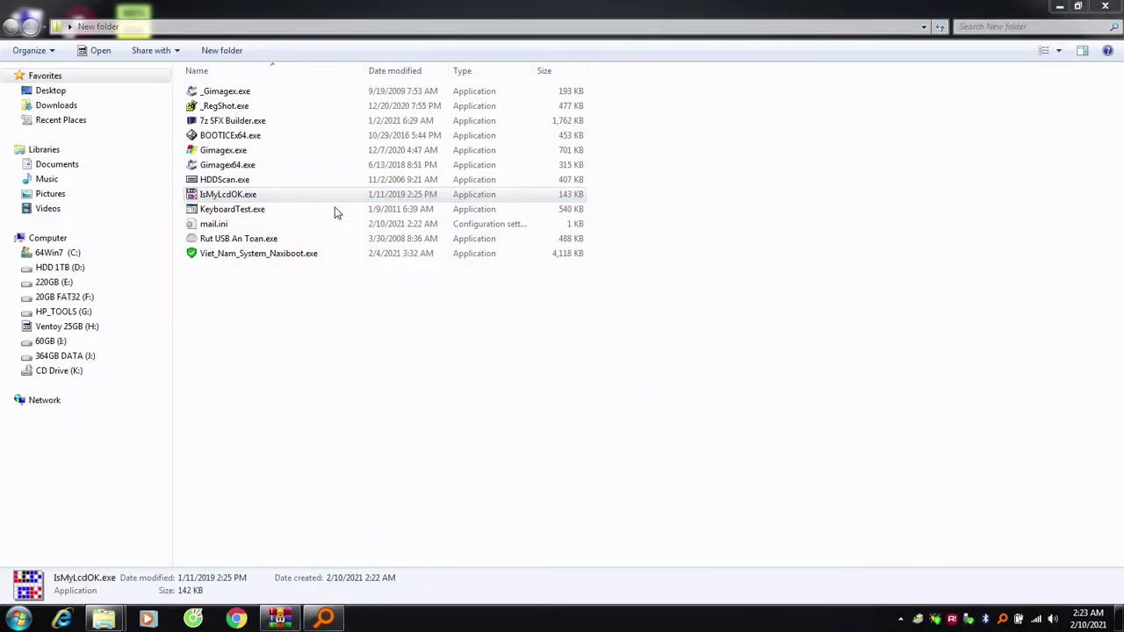
Step: Launch KeyboardTest.exe, close it, and check the Task Manager option again
left_click(248, 211)
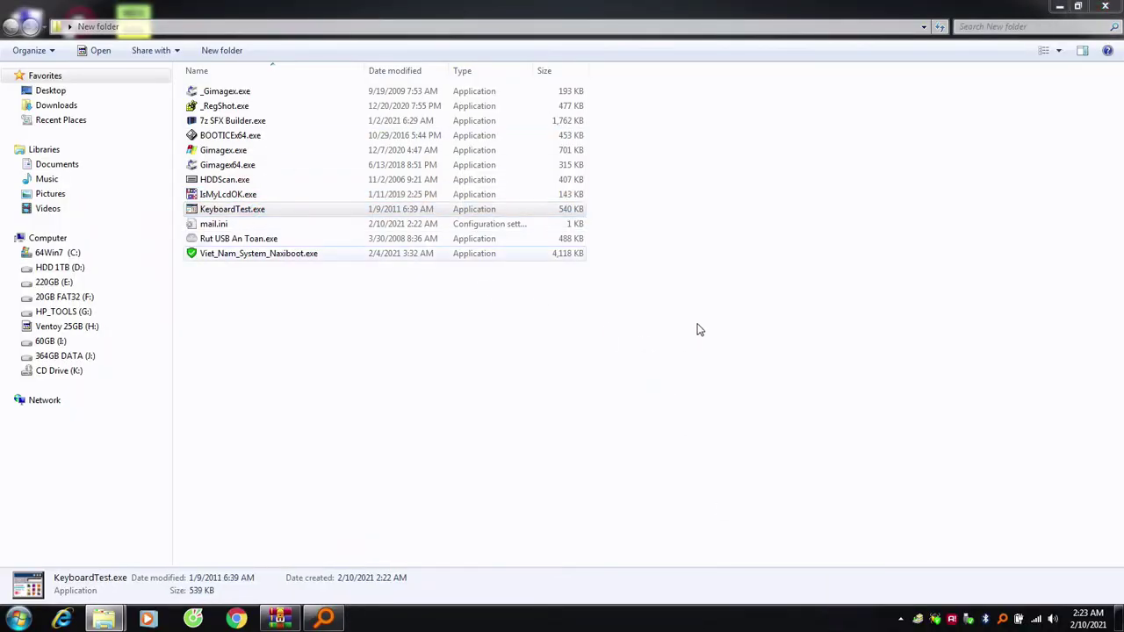
key("Return")
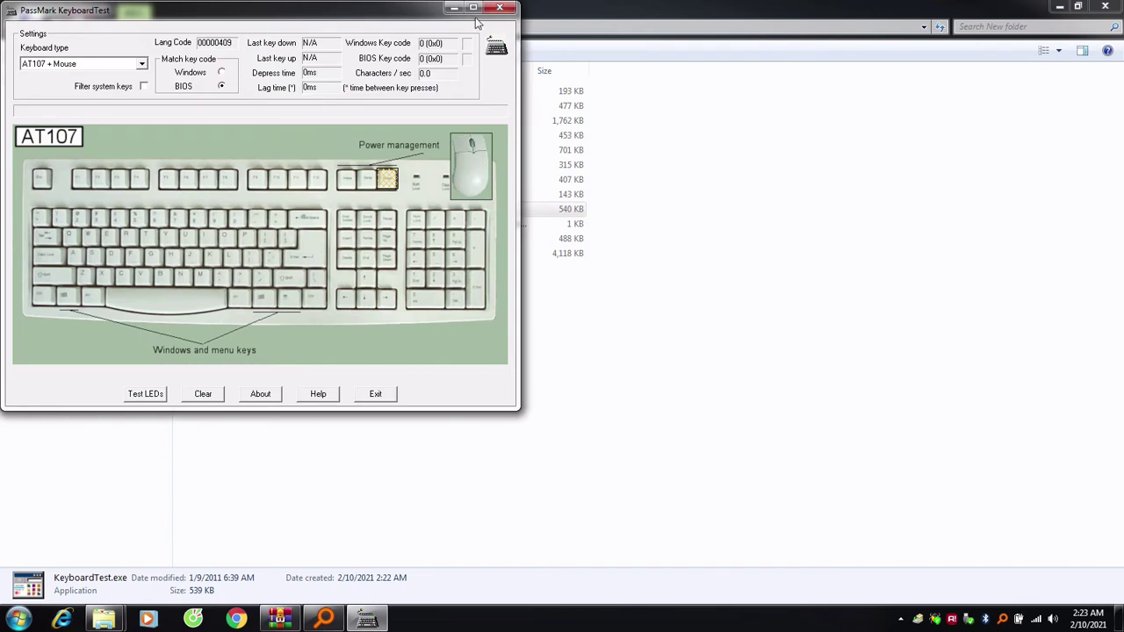
left_click(500, 8)
key("Menu")
key("Escape")
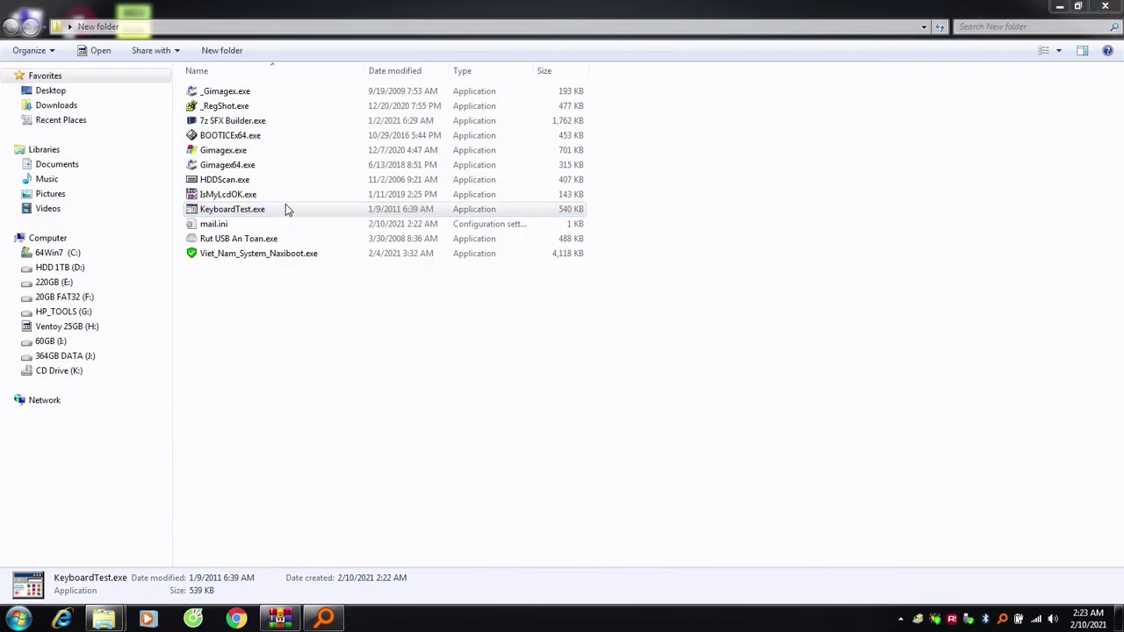
Step: Run Rut USB An Toan.exe and check the taskbar while it is running
double_click(253, 239)
right_click(734, 617)
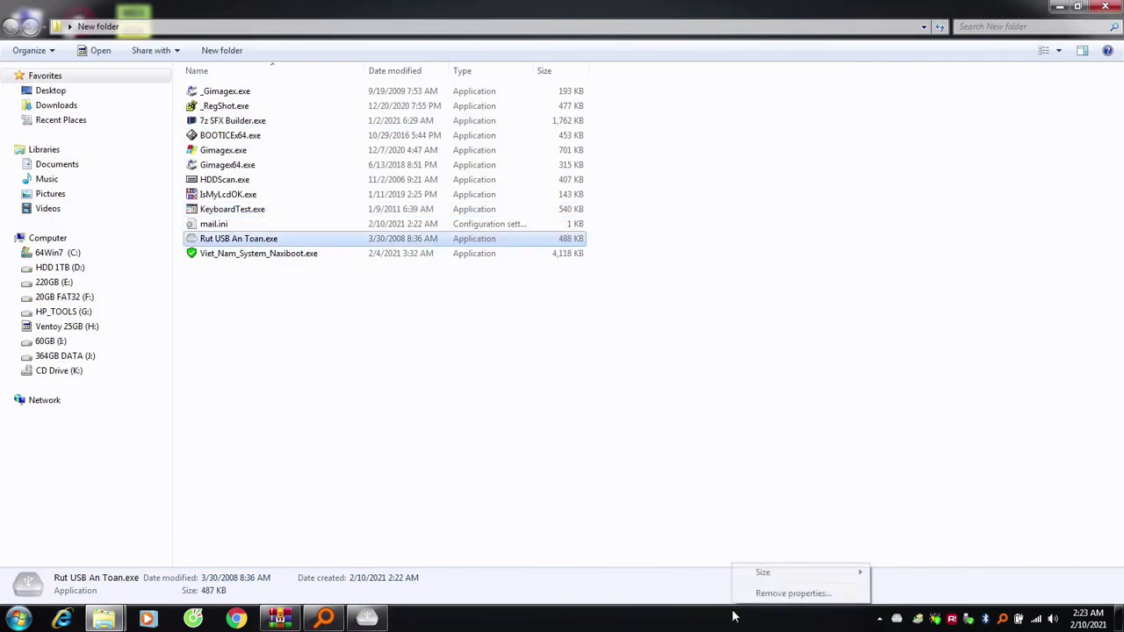
left_click(367, 618)
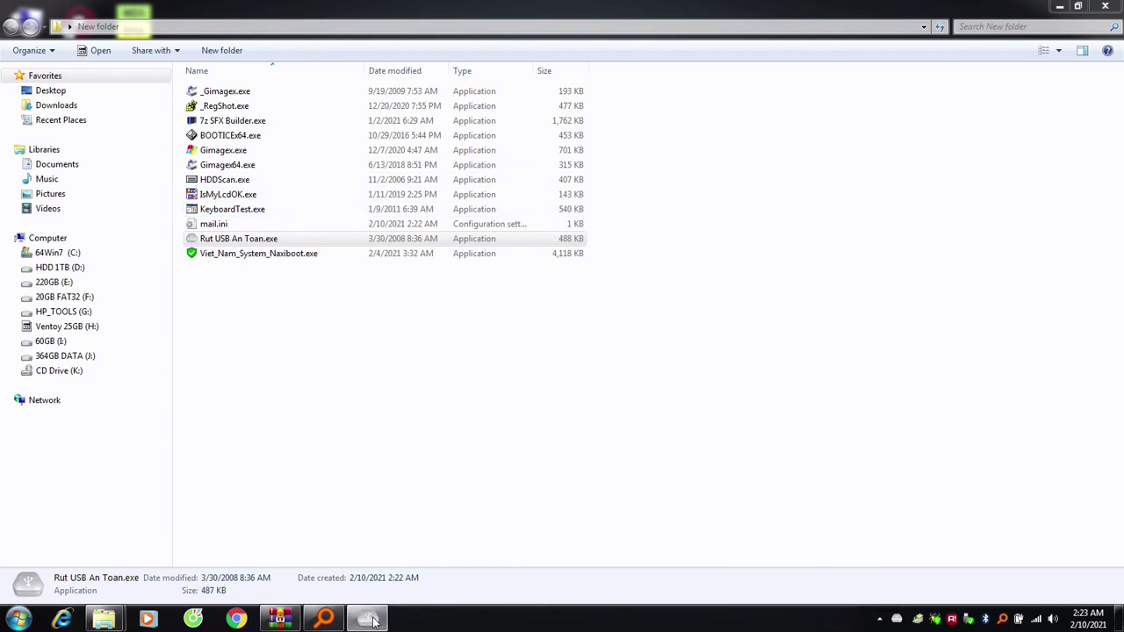
Step: Run Viet_Nam_System_Naxiboot.exe, close its tweak window, and make one more Task Manager check
double_click(279, 255)
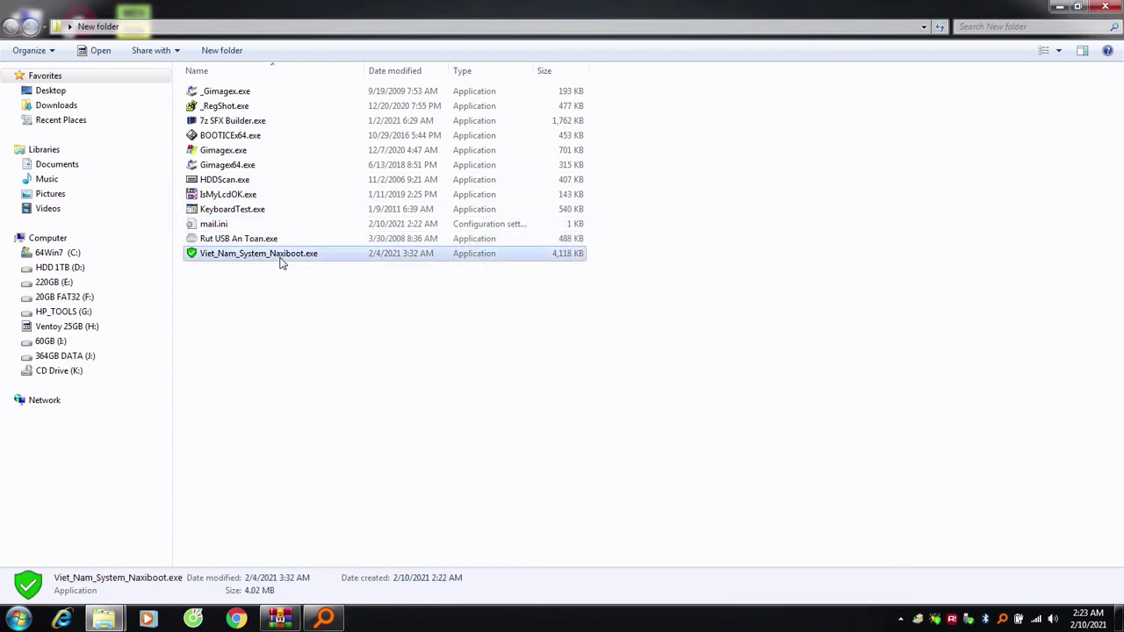
left_click(601, 321)
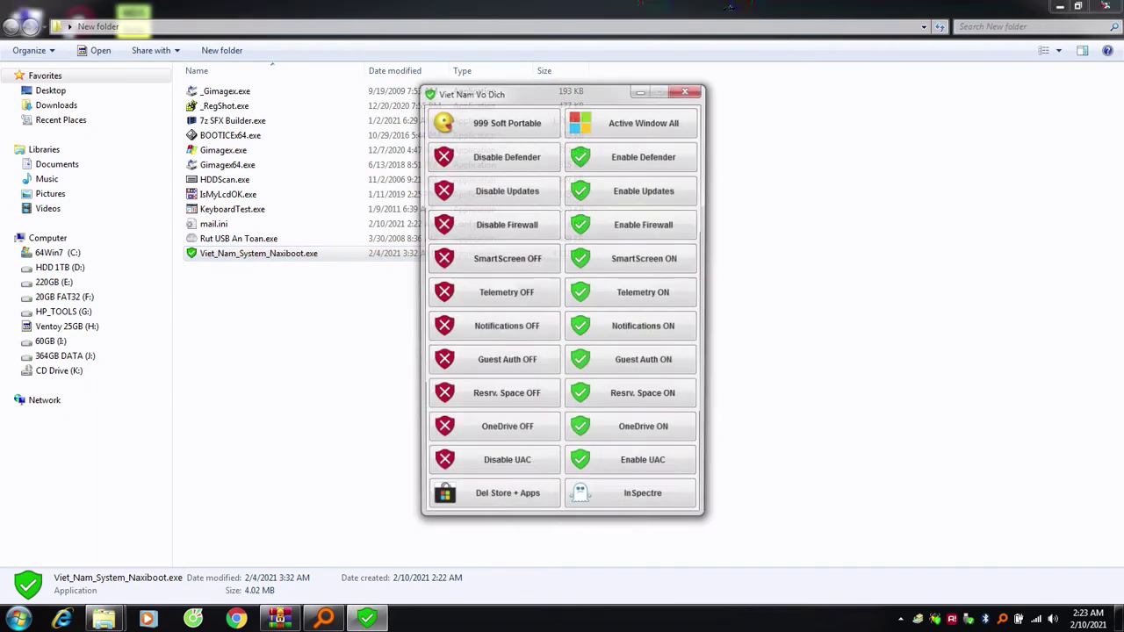
left_click(686, 90)
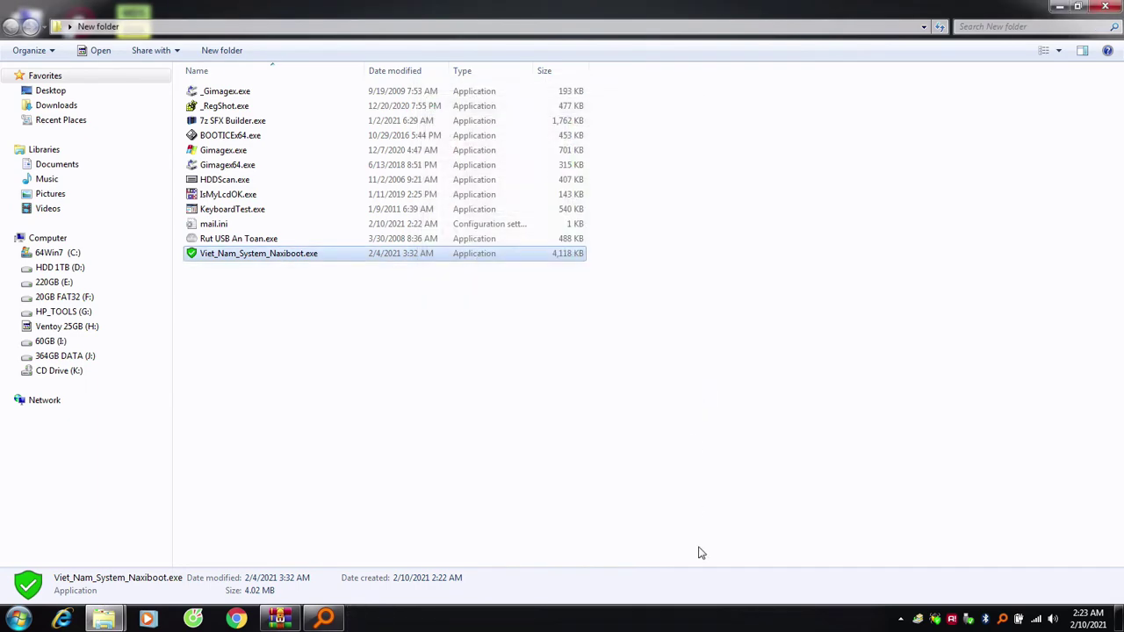
right_click(700, 552)
Step: Browse drive 60GB (I:) to the __XXXX folder and open File Nhiem Sality to view its files
left_click(17, 341)
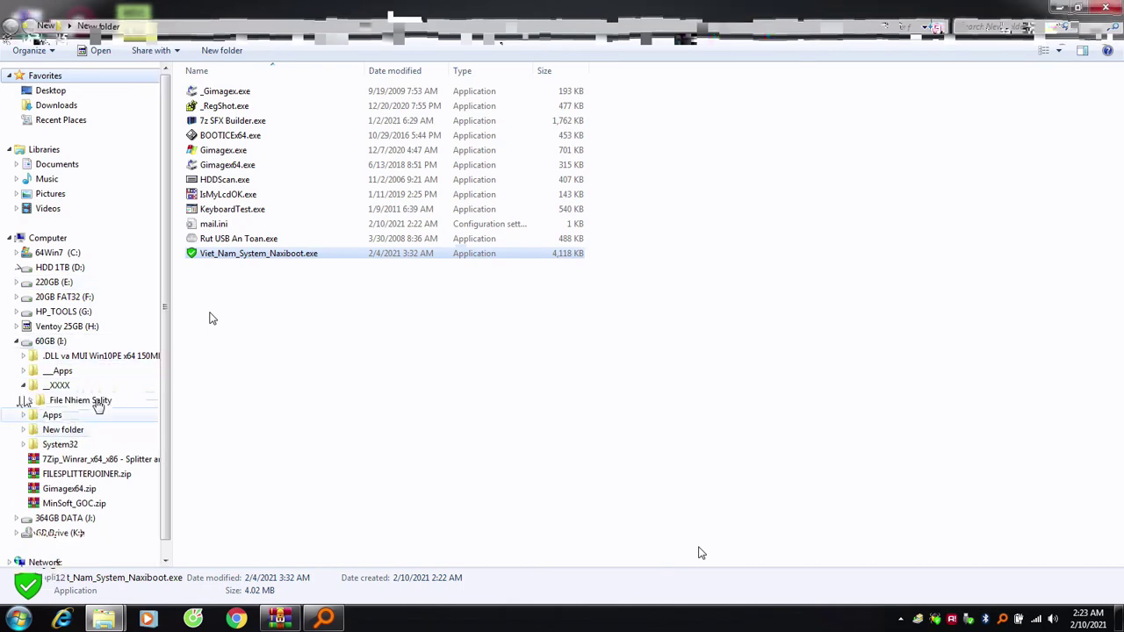
left_click(88, 400)
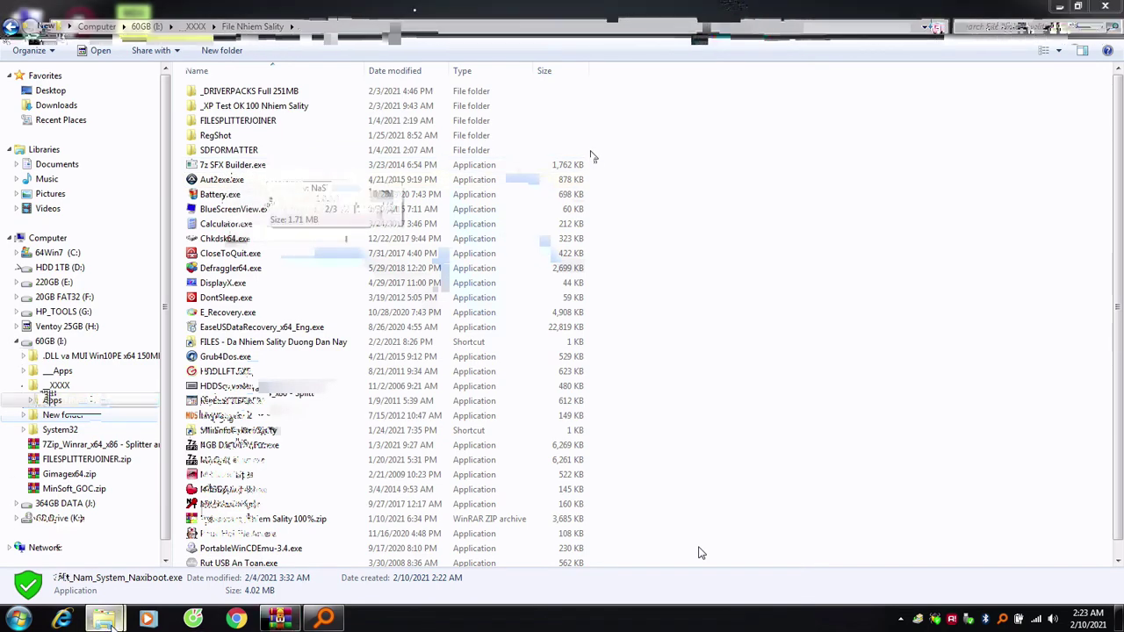
mouse_move(103, 619)
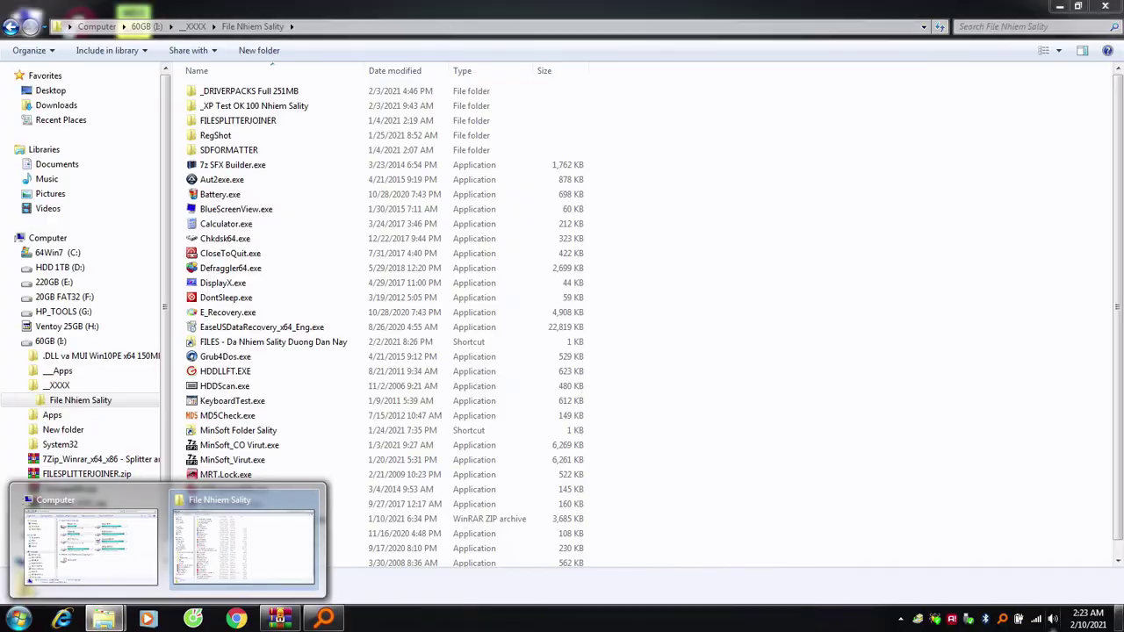
Step: Show the desktop and select the four Gimagex shortcuts
left_click(1119, 619)
left_click_drag(197, 189, 140, 396)
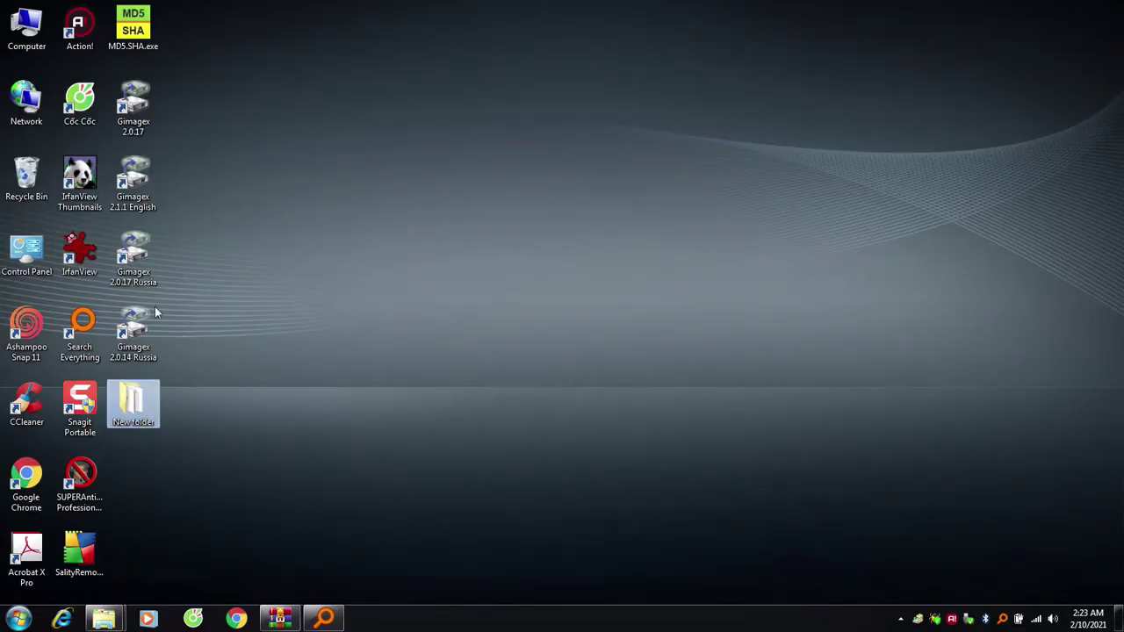
left_click_drag(172, 95, 116, 351)
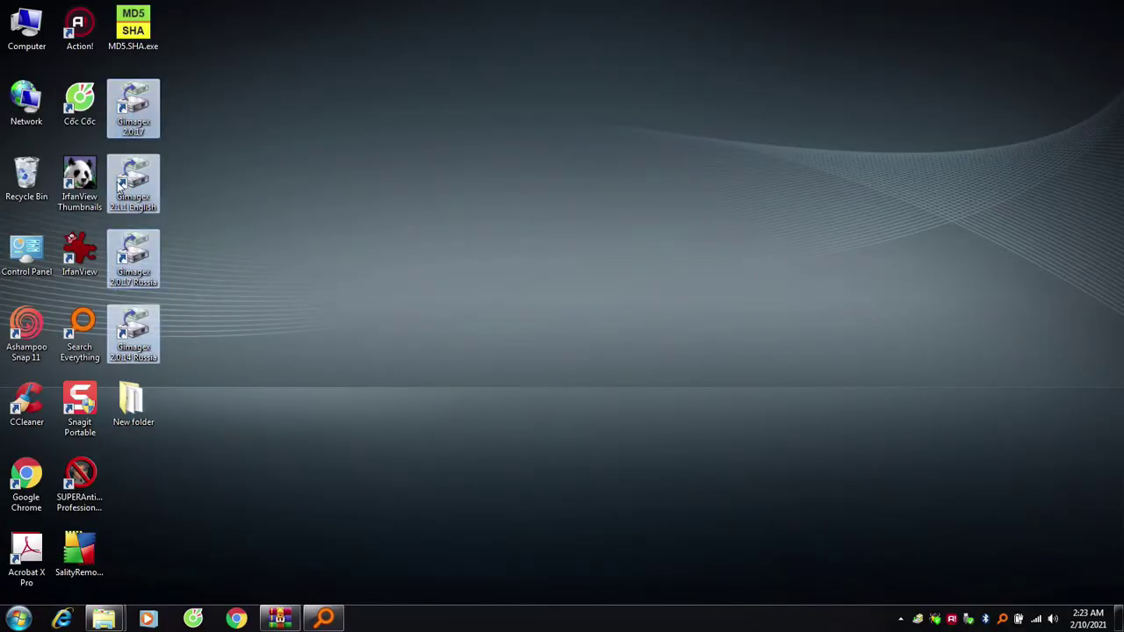
Step: Move the four Gimagex shortcuts into New folder on the desktop, check the folder's contents and close it
left_click_drag(143, 140, 131, 102)
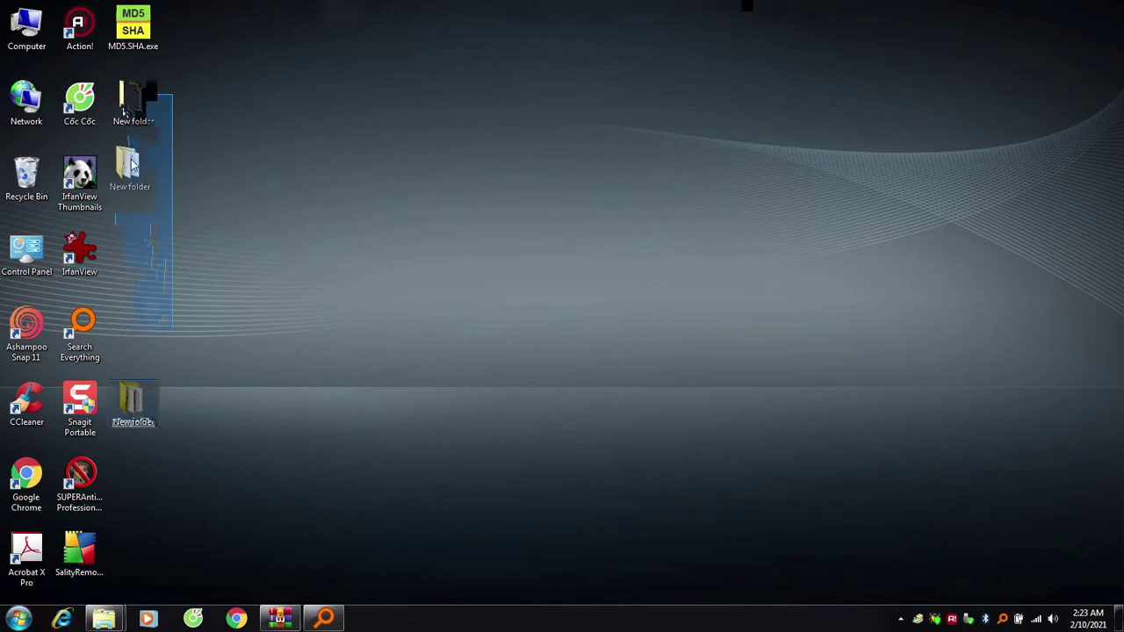
double_click(131, 100)
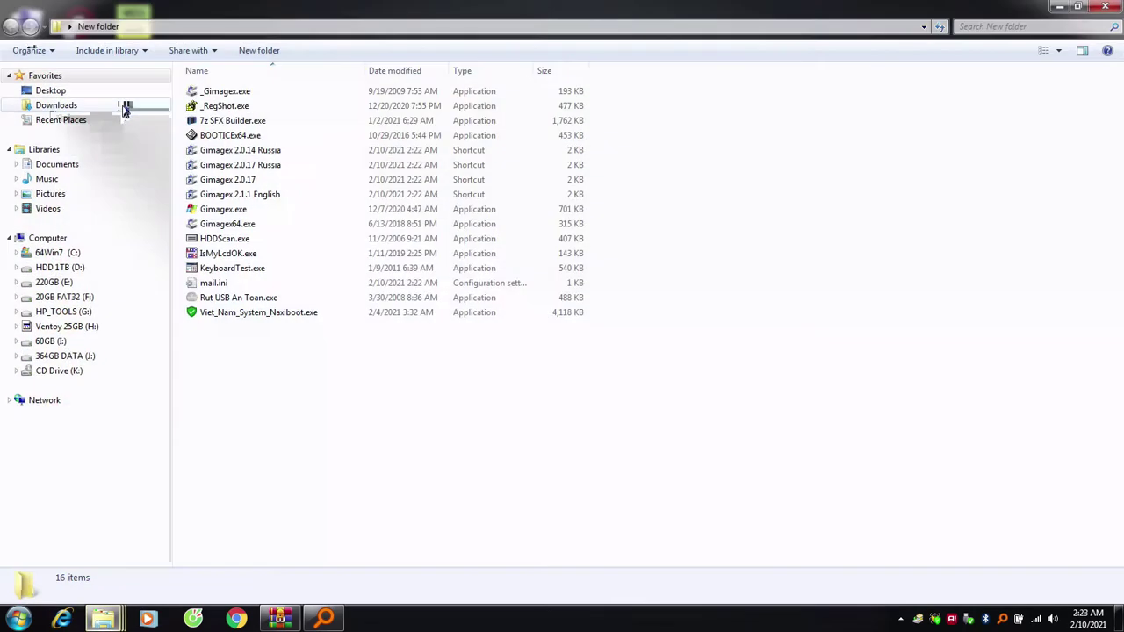
left_click(1104, 6)
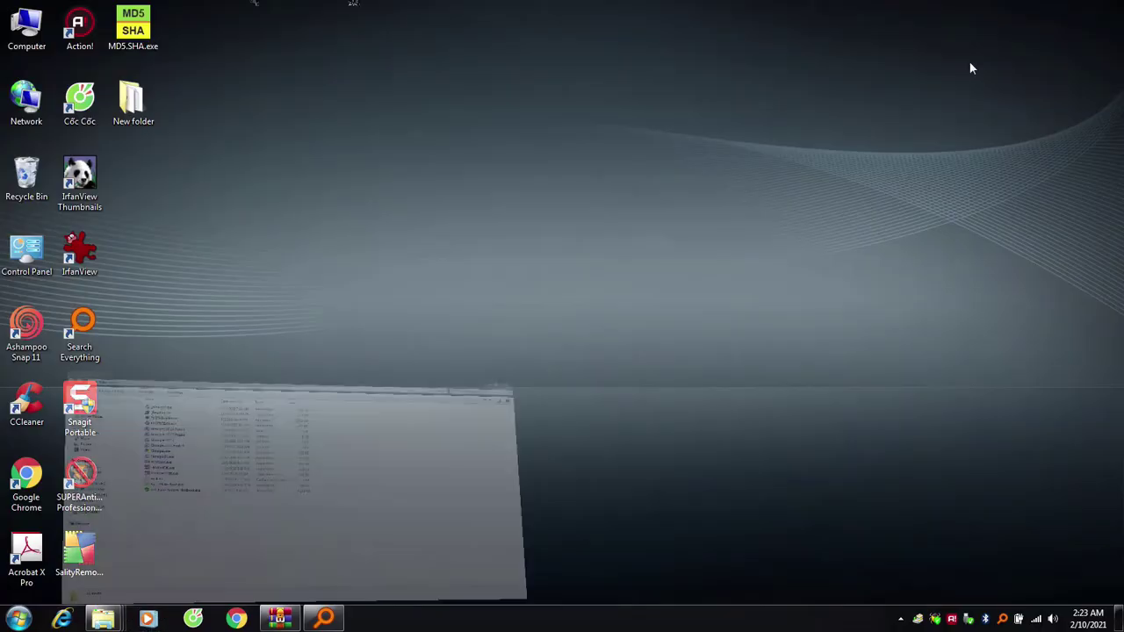
Step: Bring up the File Nhiem Sality folder window and check whether Task Manager is available before running anything
mouse_move(102, 619)
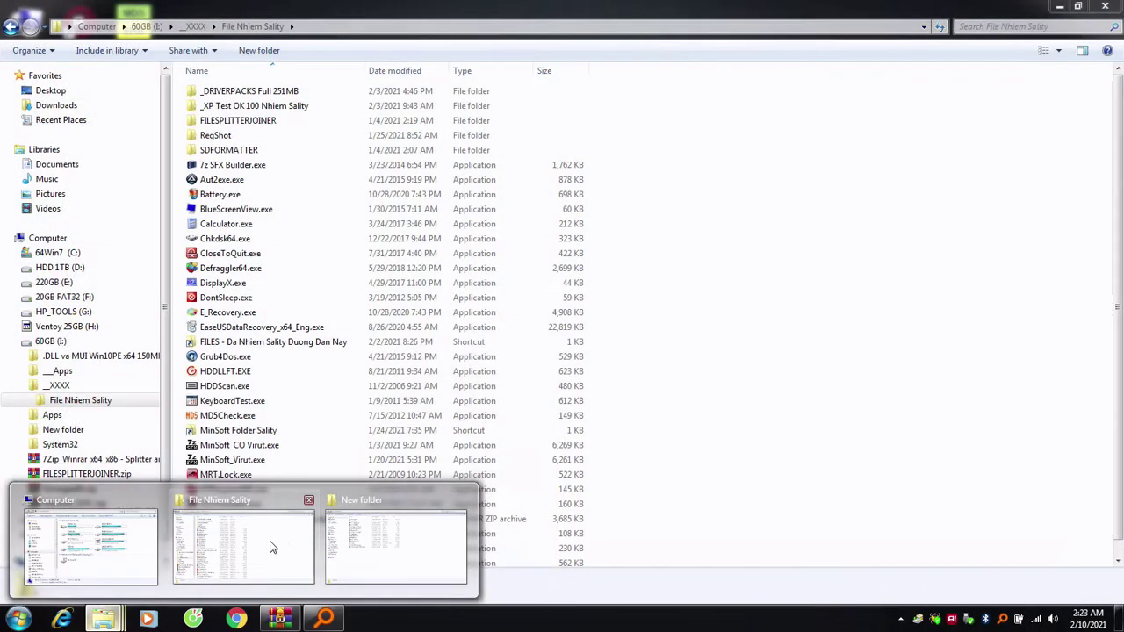
left_click(271, 546)
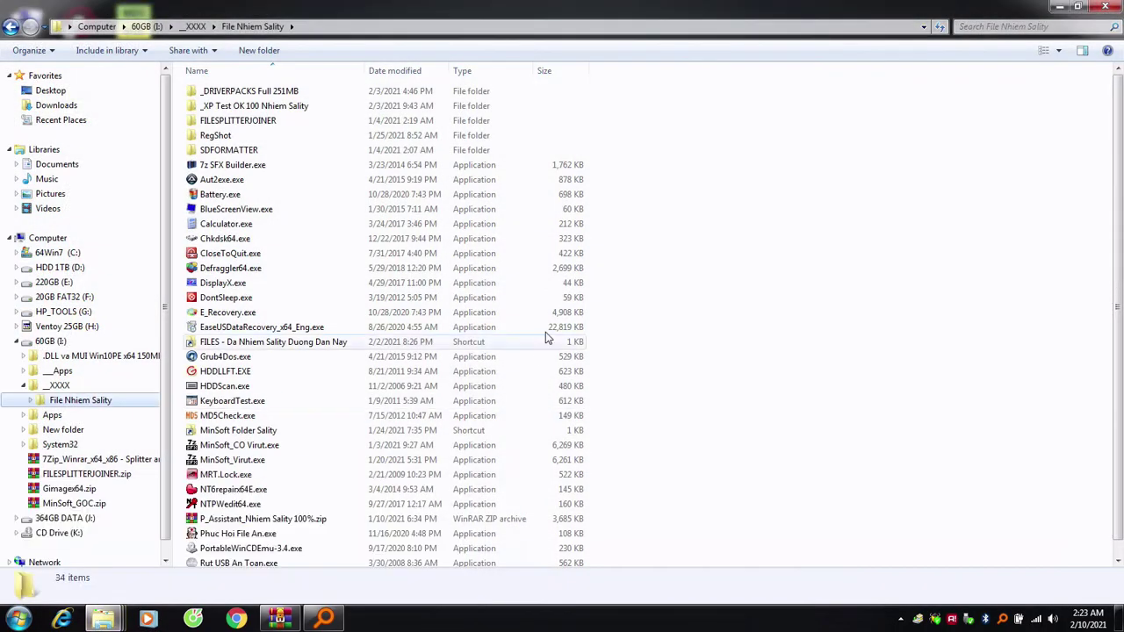
mouse_move(248, 169)
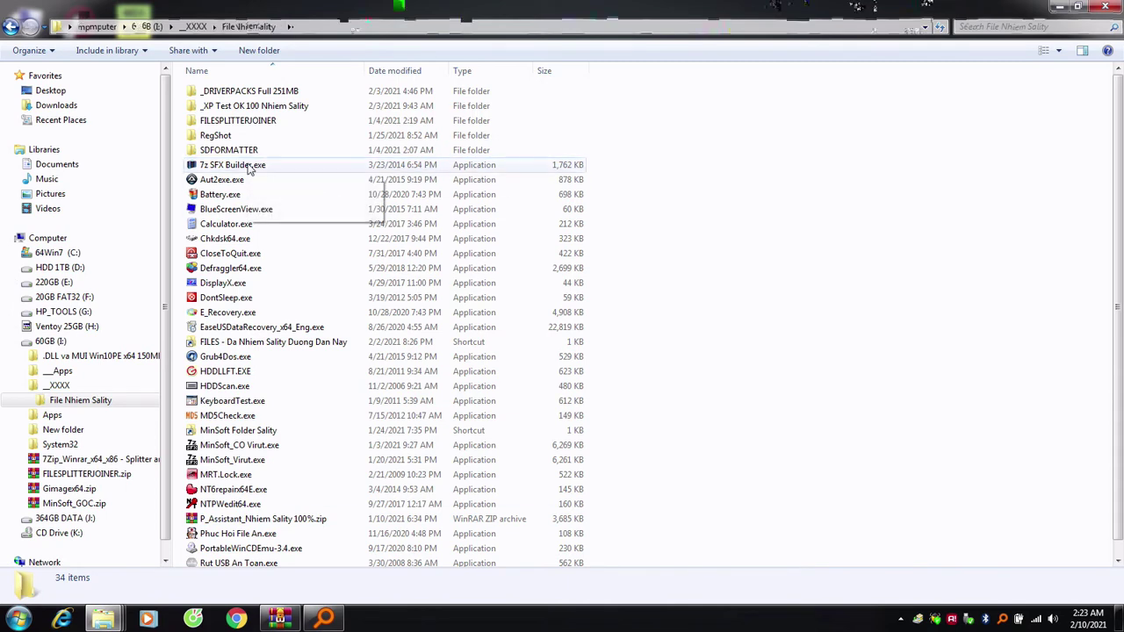
right_click(410, 619)
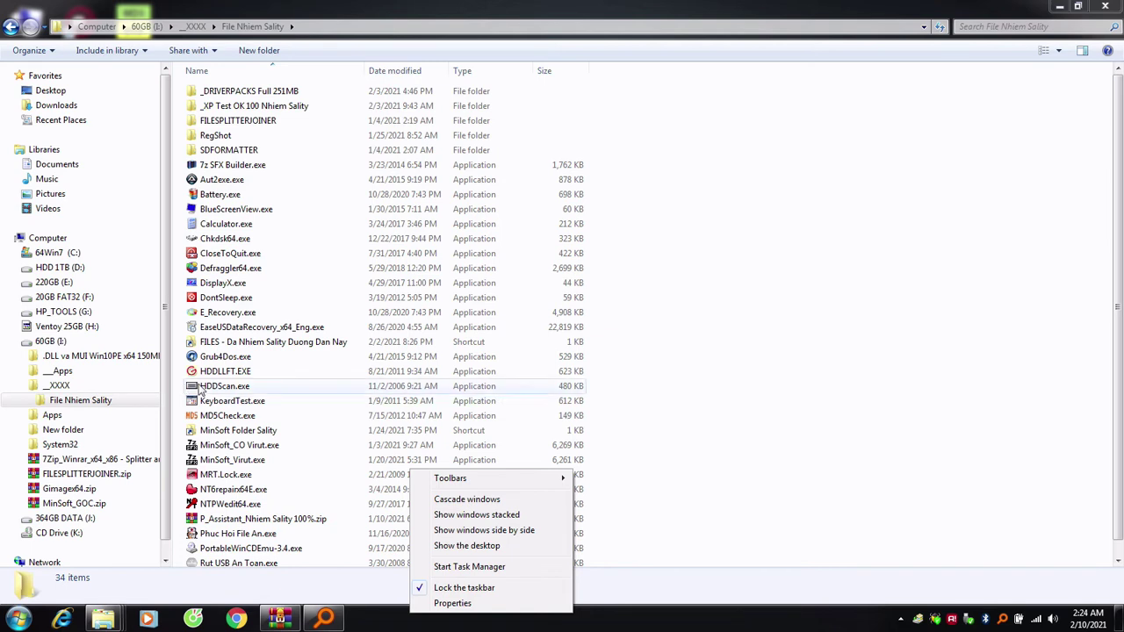
left_click(237, 403)
Step: Run HDDScan.exe from File Nhiem Sality, allow it through Windows Firewall, and check Task Manager's availability while it starts
left_click(252, 387)
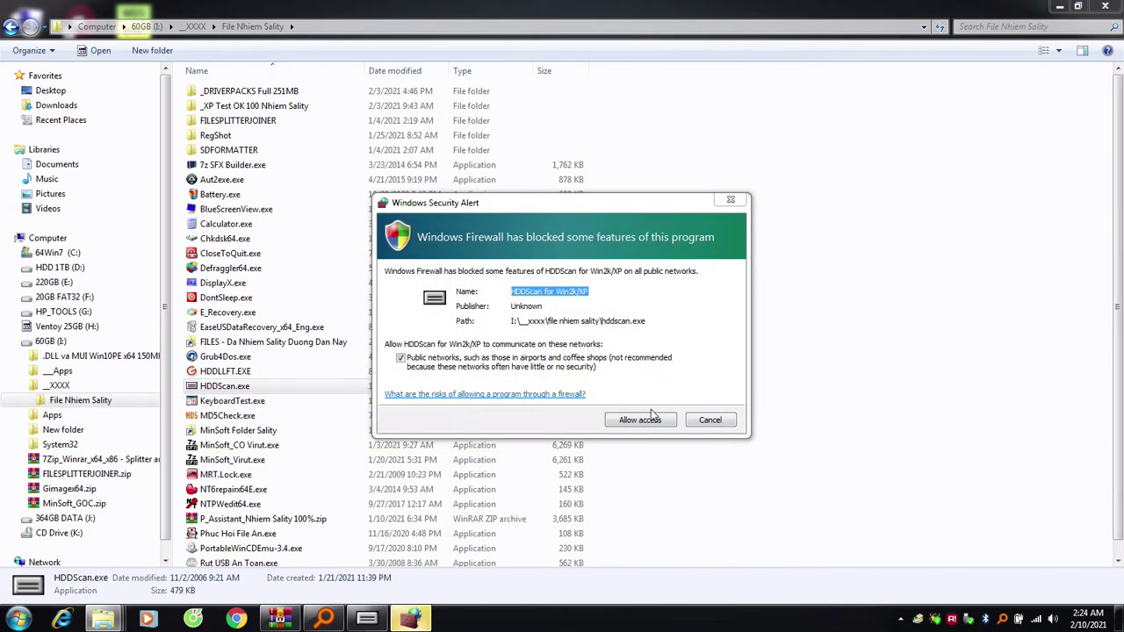
left_click(646, 420)
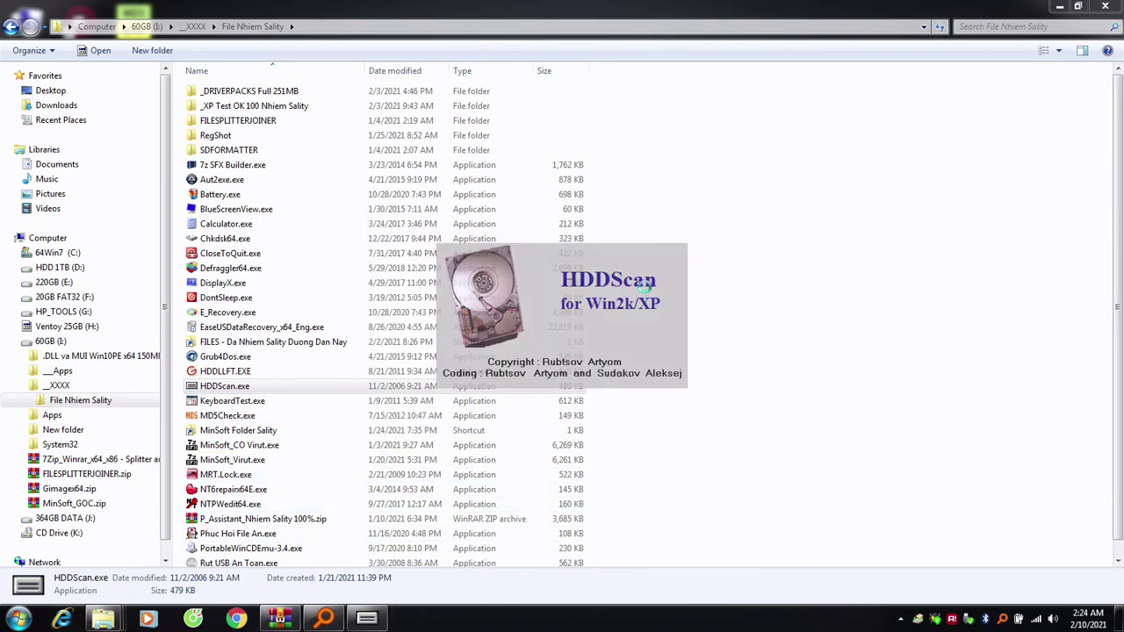
right_click(466, 611)
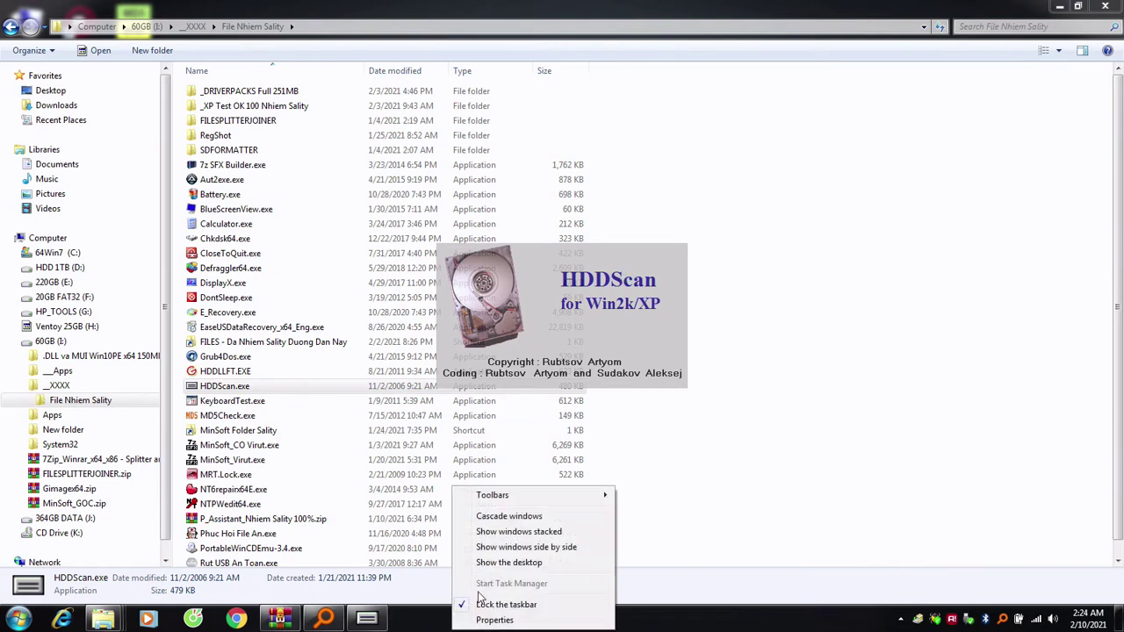
left_click(425, 625)
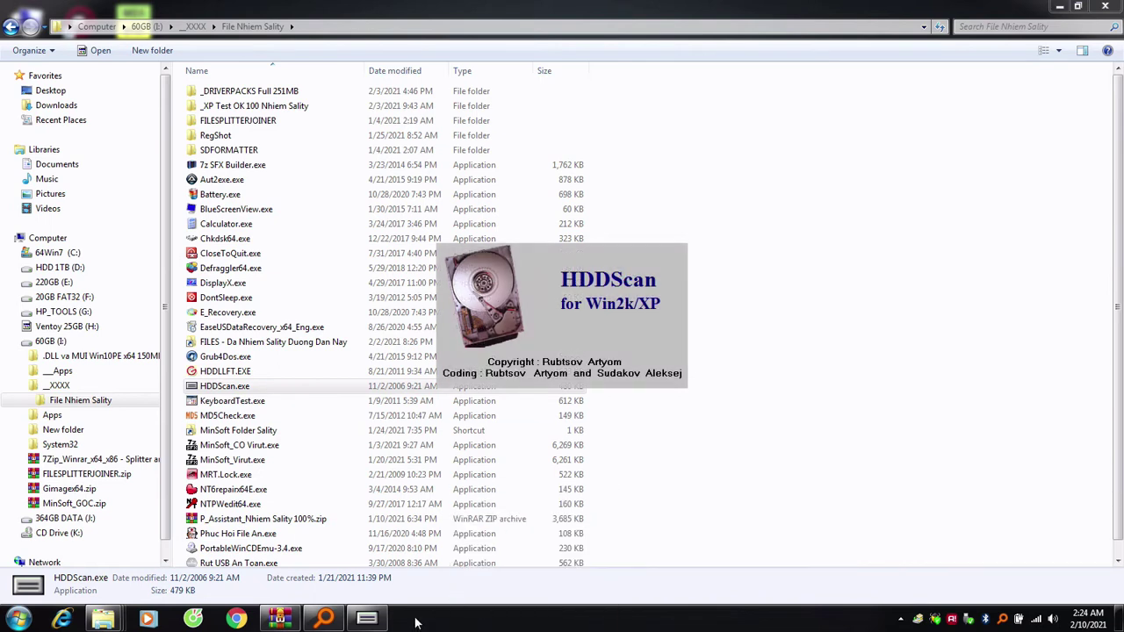
right_click(418, 622)
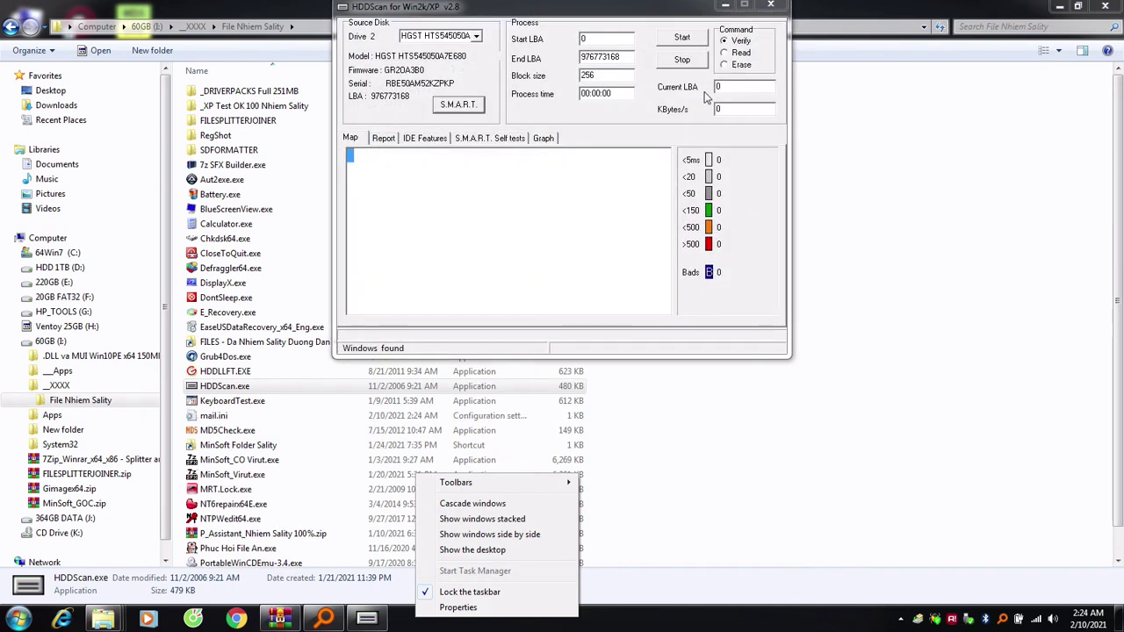
Step: Close HDDScan and check Task Manager's availability once more
left_click(617, 139)
left_click(770, 6)
right_click(432, 622)
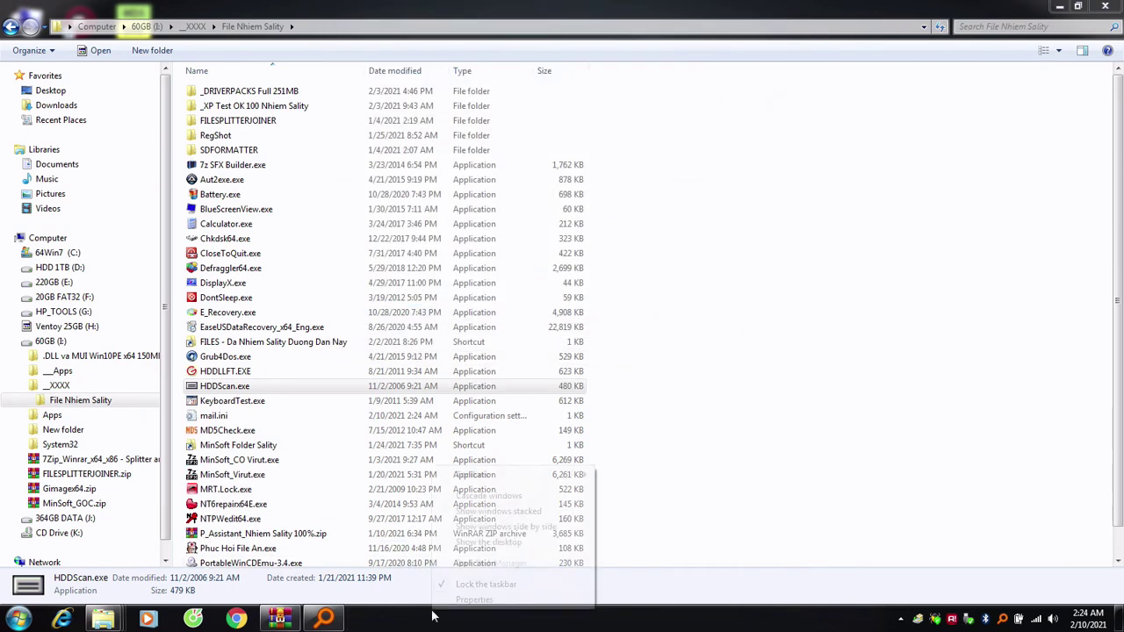
left_click(413, 627)
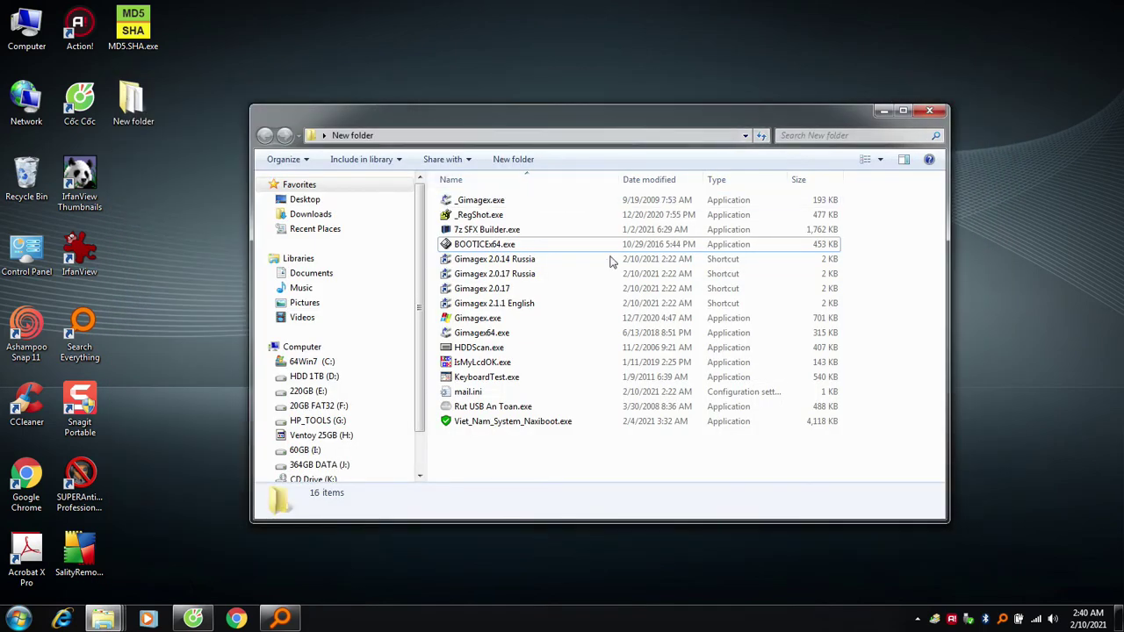
Step: Close the New folder window and check Task Manager's availability from the desktop
left_click(929, 114)
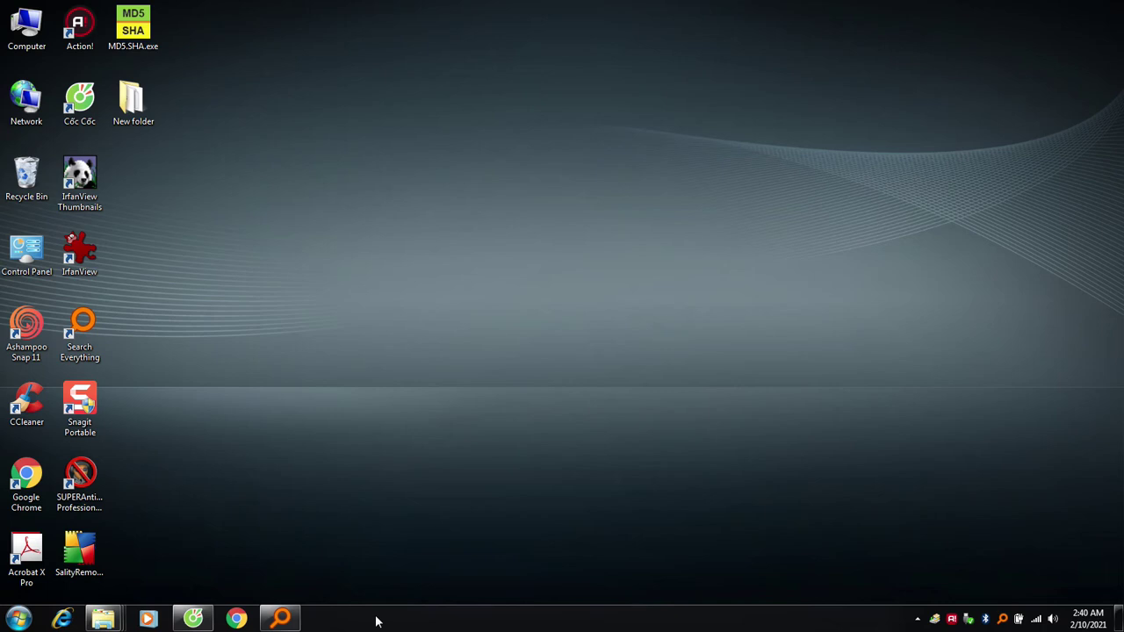
right_click(376, 620)
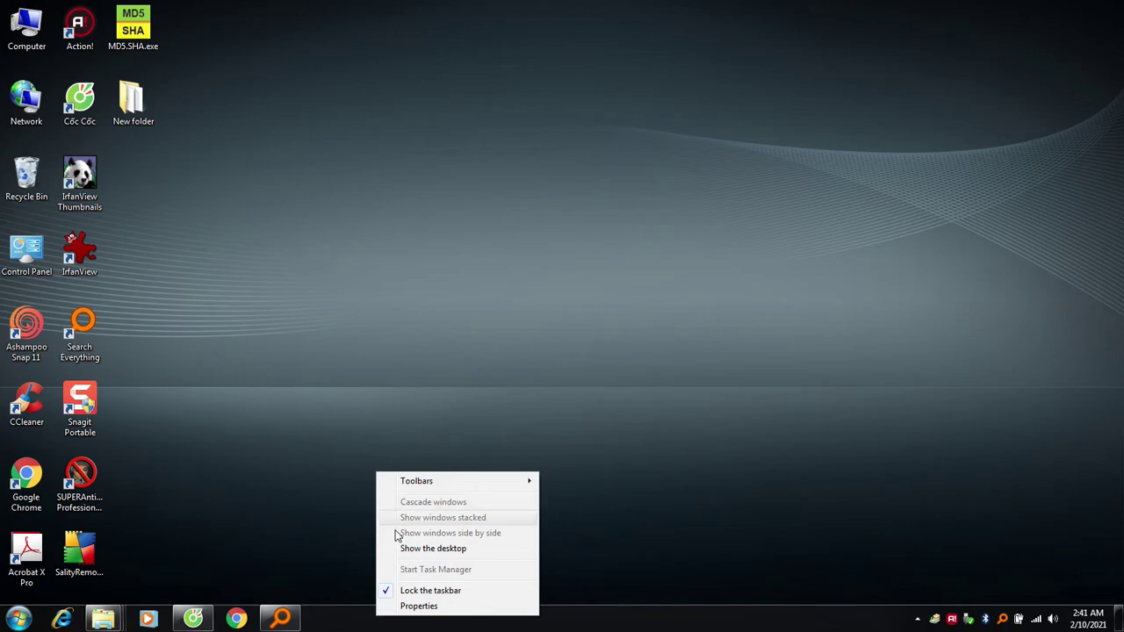
left_click(193, 619)
Step: Switch to the Cốc Cốc browser and open superantispyware.com
left_click(193, 619)
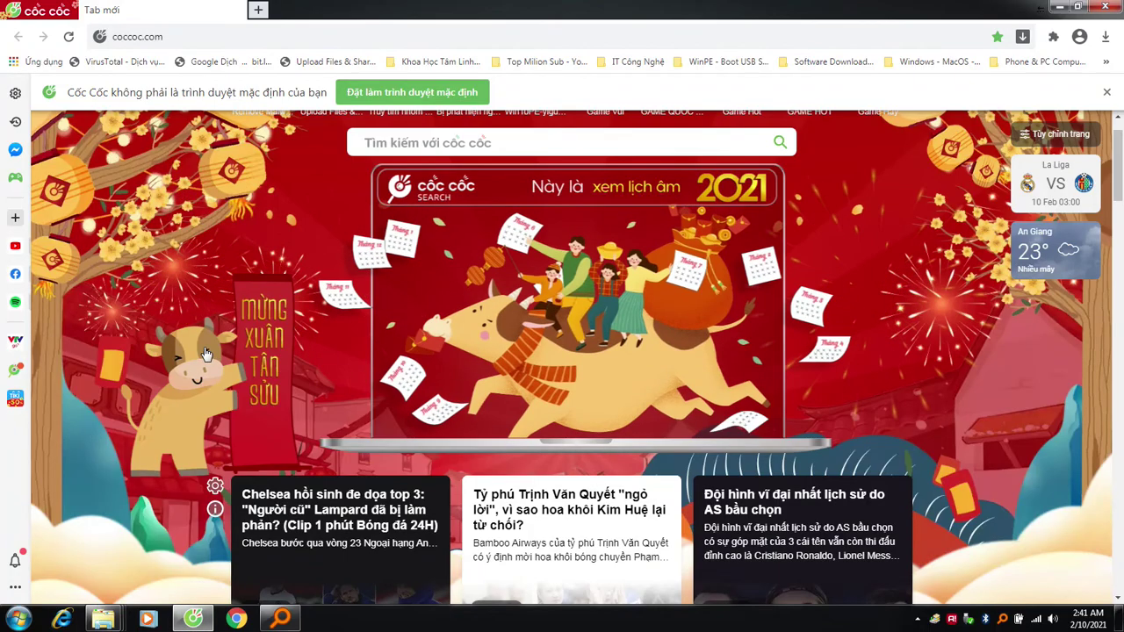
left_click(185, 39)
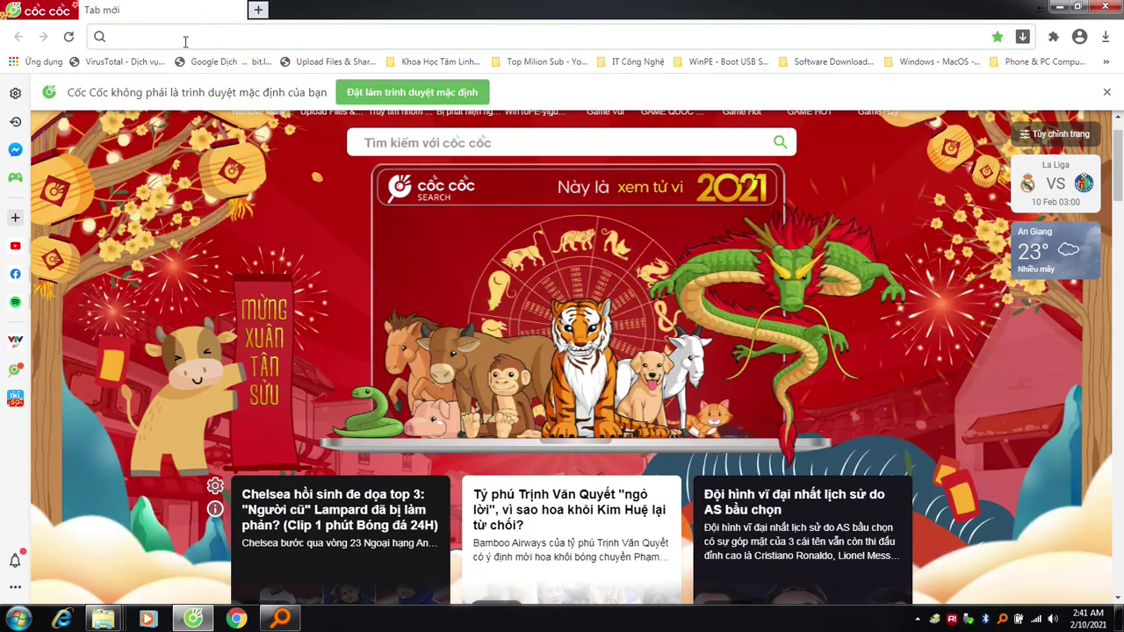
type("superantispyware.com")
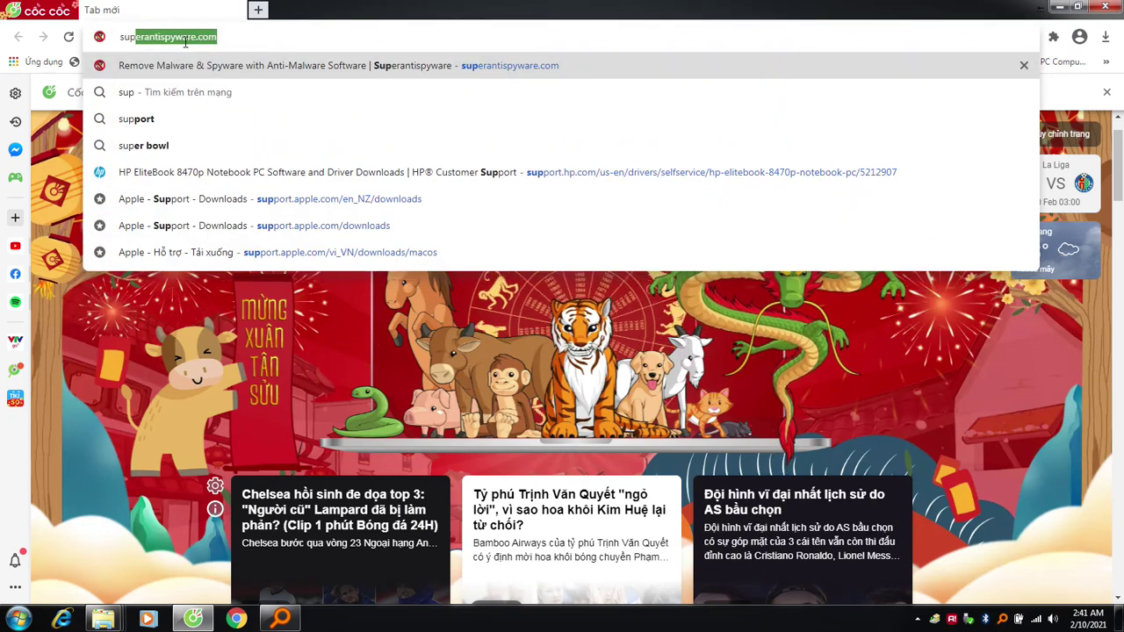
left_click(438, 65)
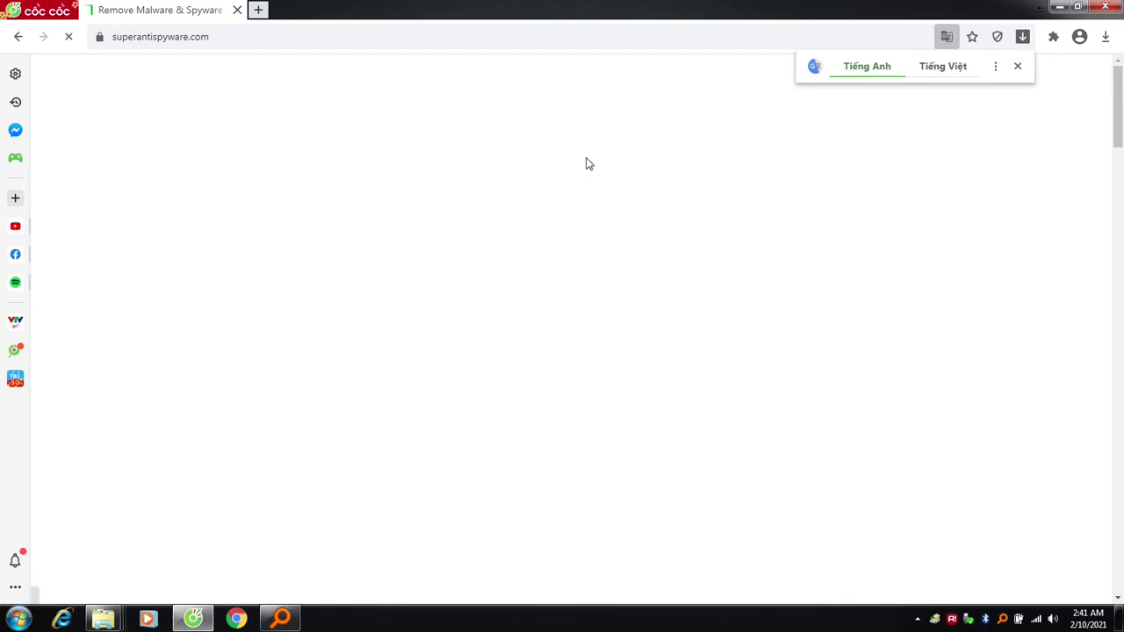
Step: Locate the previously downloaded SUPERAntiSpywarePro.exe through the browser's downloads list and compare its date with the system clock
key("ctrl+j")
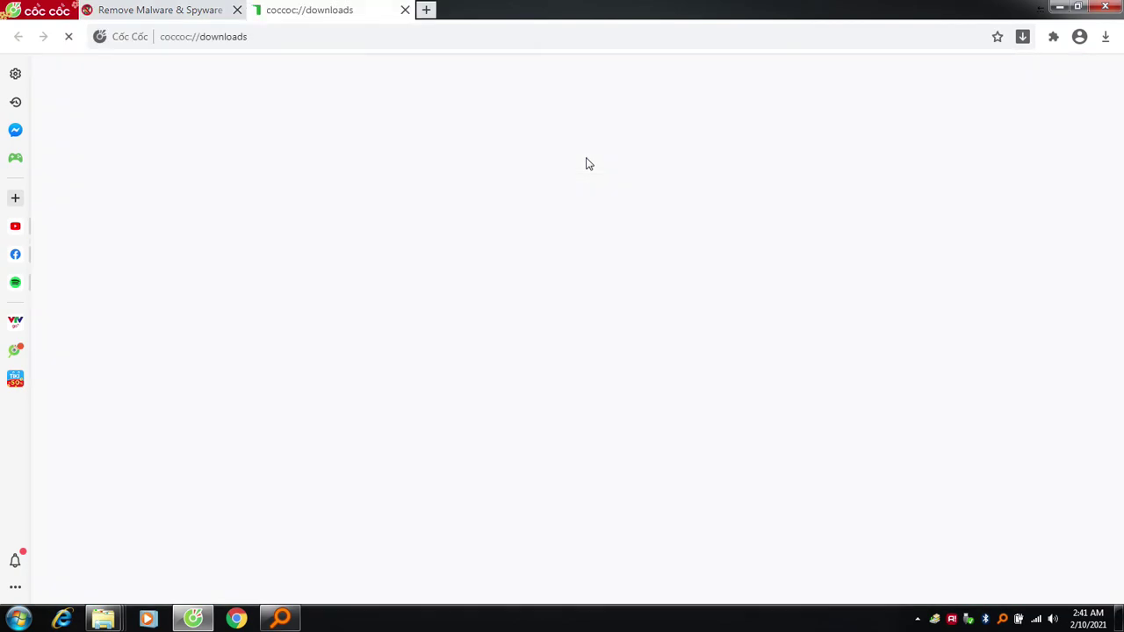
left_click(539, 245)
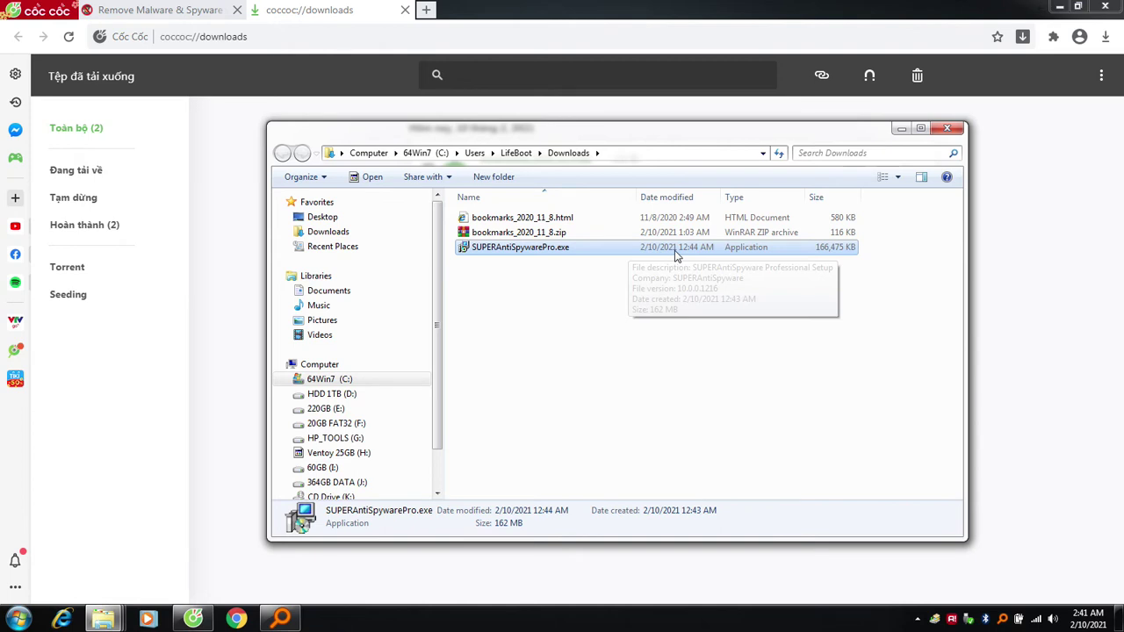
left_click(1088, 619)
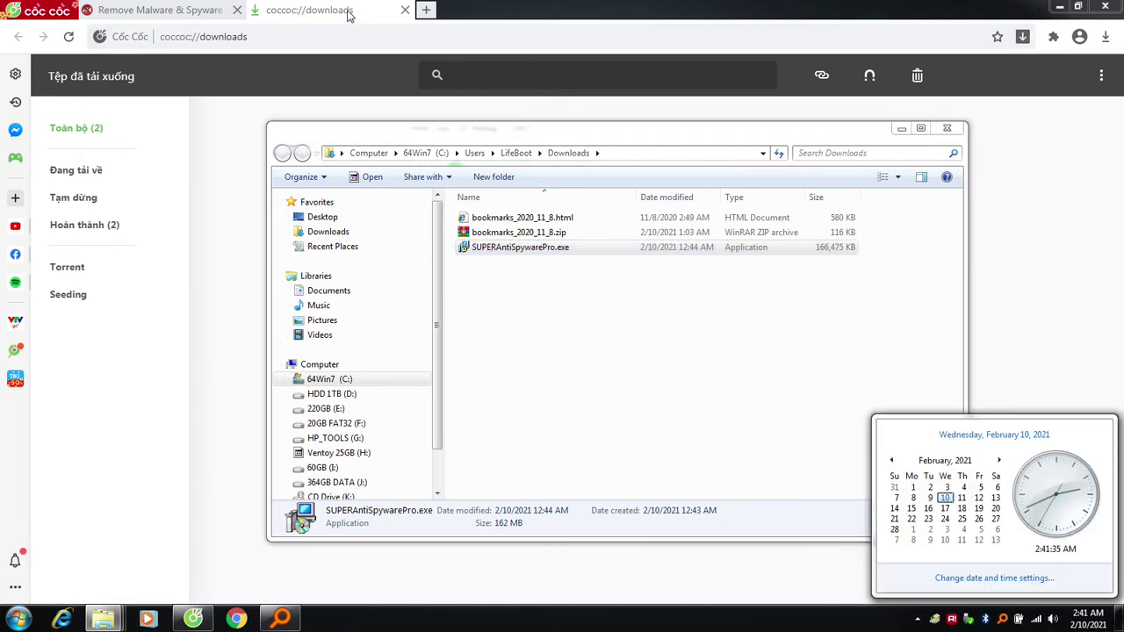
left_click(432, 104)
Step: Download the Pro X free trial installer from the SUPERAntiSpyware site and dismiss the cookie notice
left_click(204, 10)
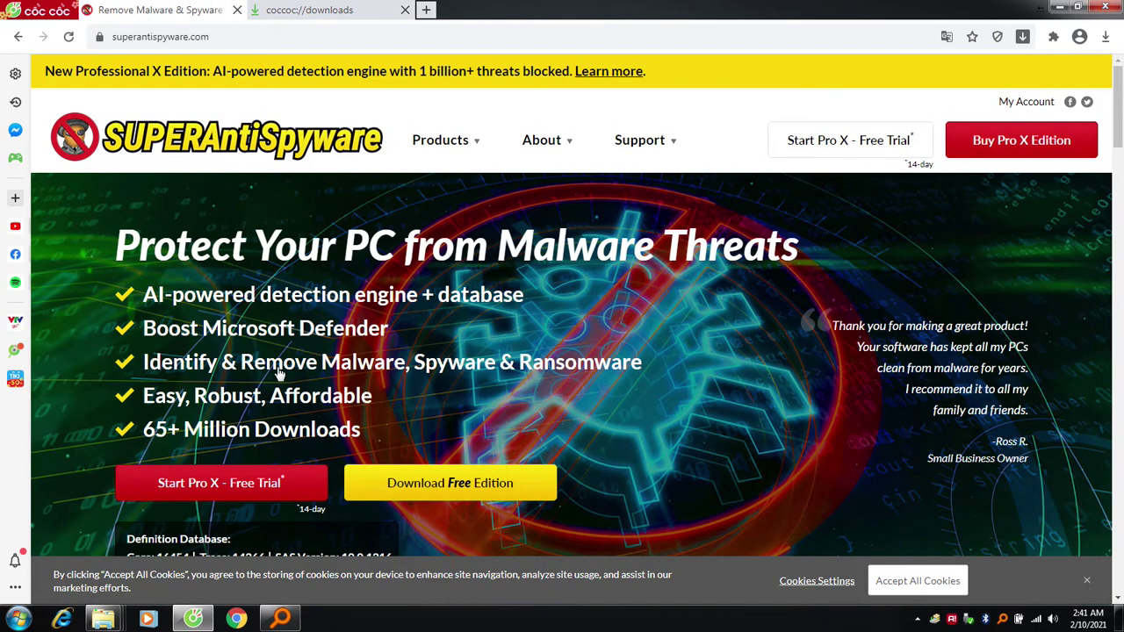
left_click(247, 491)
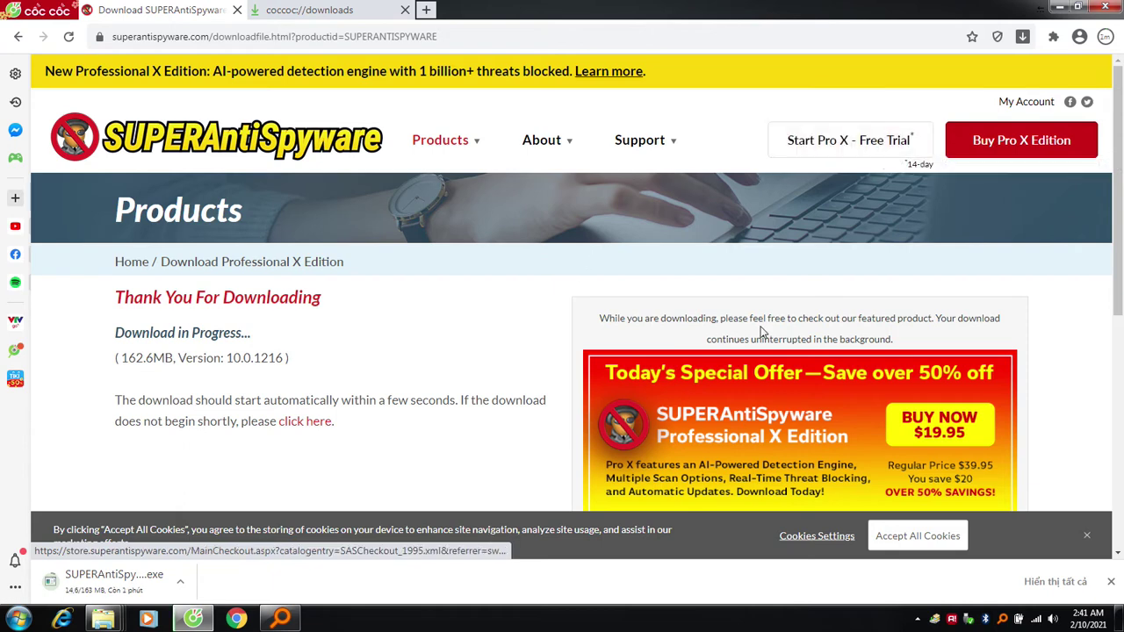
left_click(1087, 535)
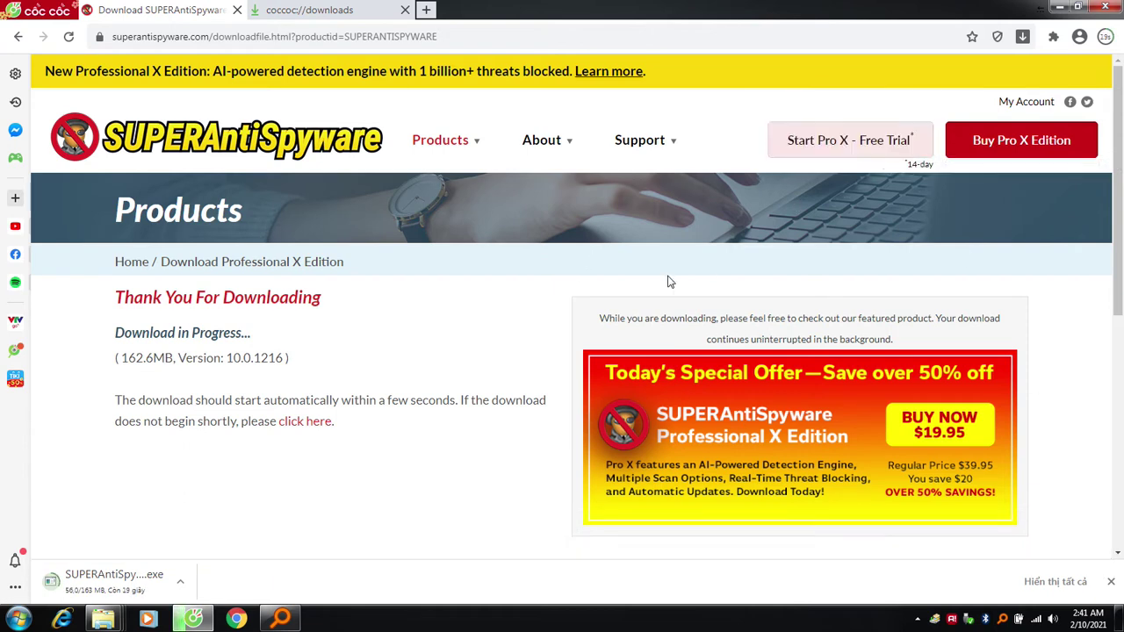
Step: Show the finished download in its folder and inspect SUPERAntiSpywarePro (1).exe
left_click(182, 584)
left_click(254, 517)
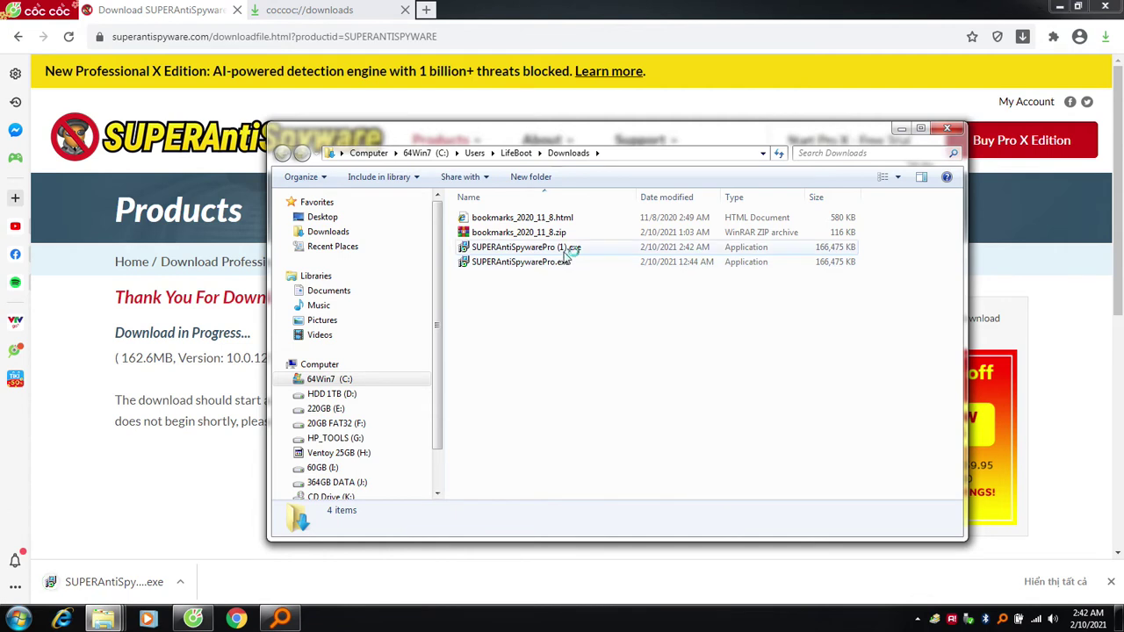
left_click(572, 249)
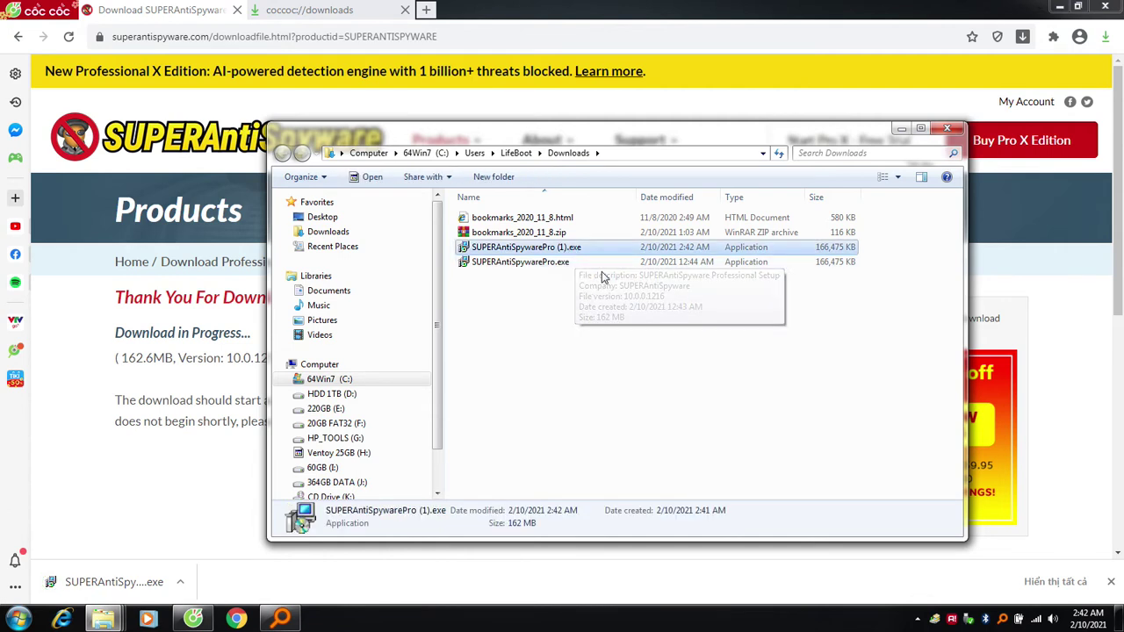
right_click(573, 255)
left_click(541, 305)
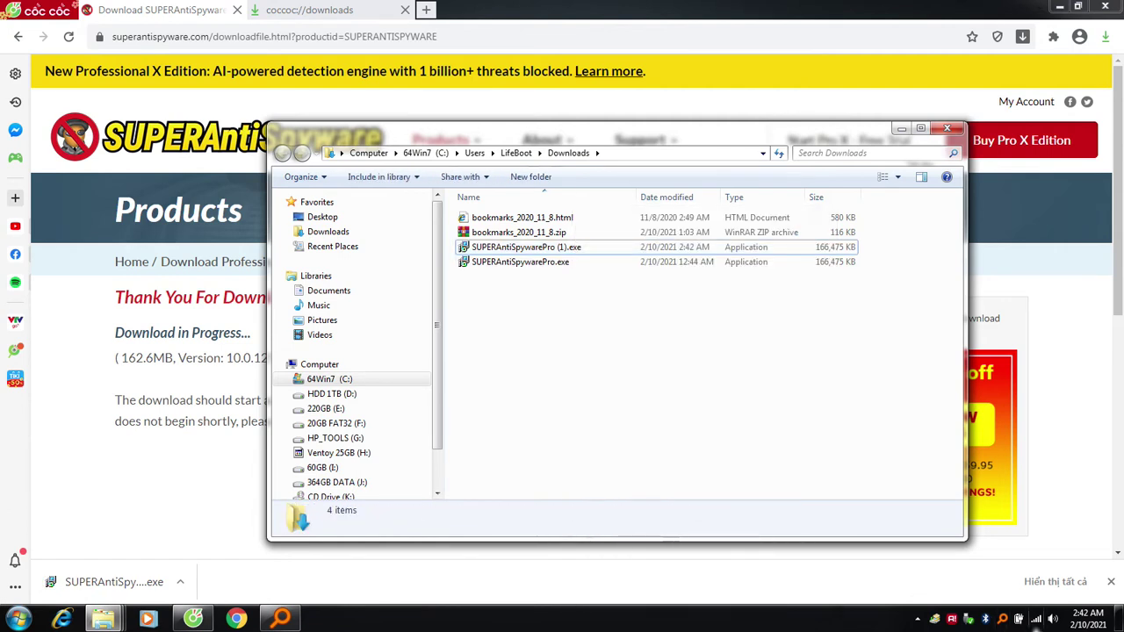
Step: Show the desktop, launch MD5.SHA.exe beside New folder, and close the New folder window
left_click(1119, 619)
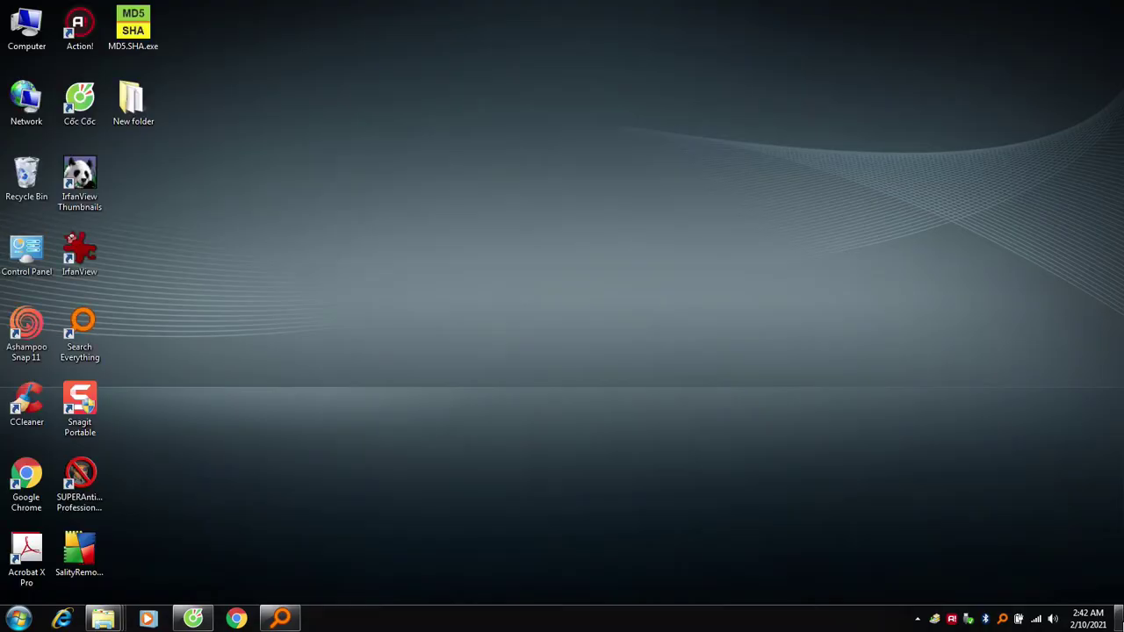
double_click(132, 101)
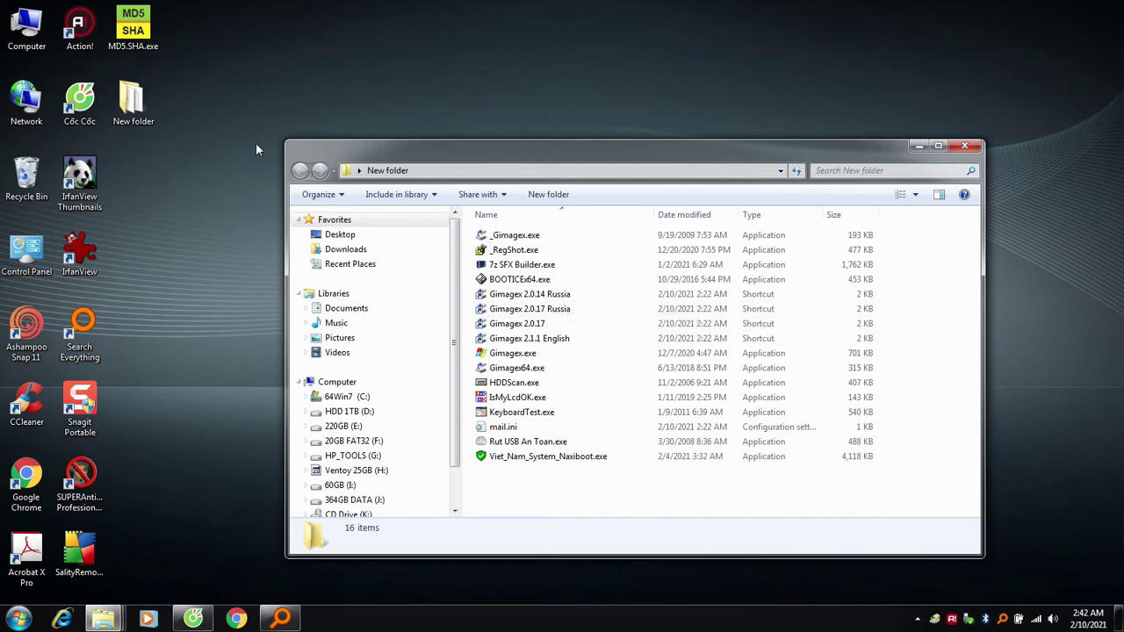
double_click(139, 28)
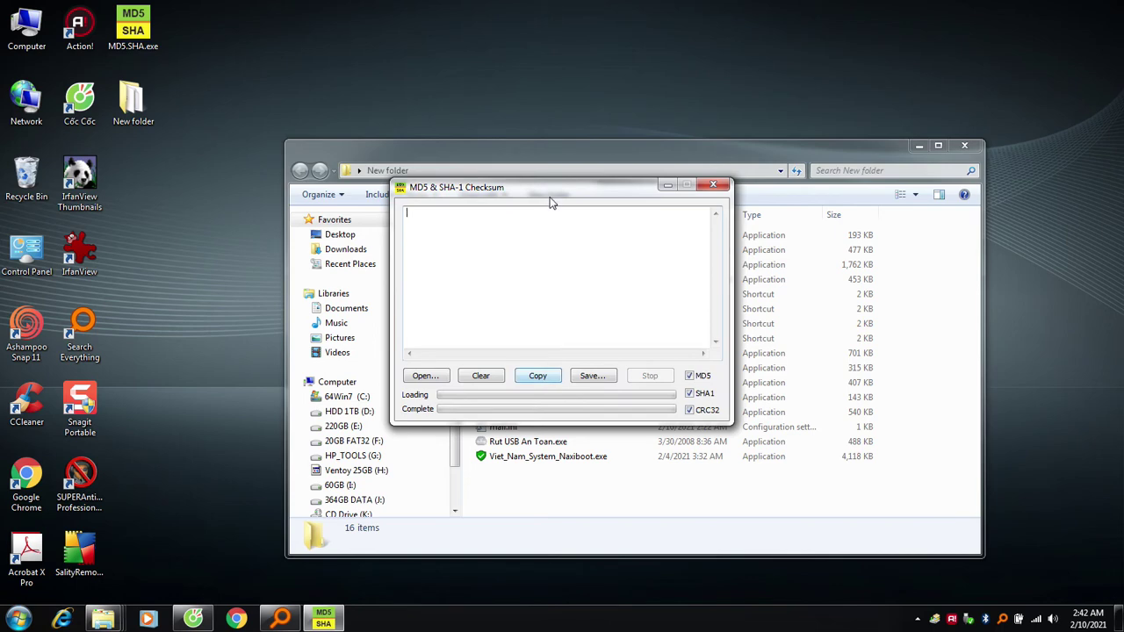
left_click_drag(550, 198, 373, 218)
left_click(972, 151)
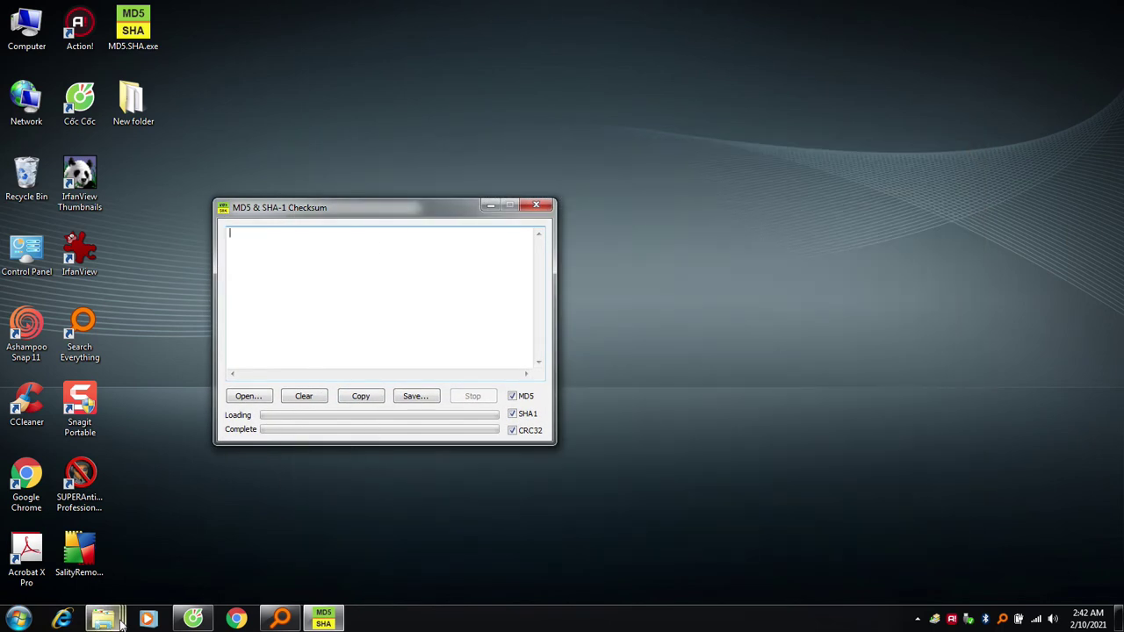
Step: Bring up the Downloads folder window and place it beside the MD5 & SHA-1 Checksum window
mouse_move(121, 620)
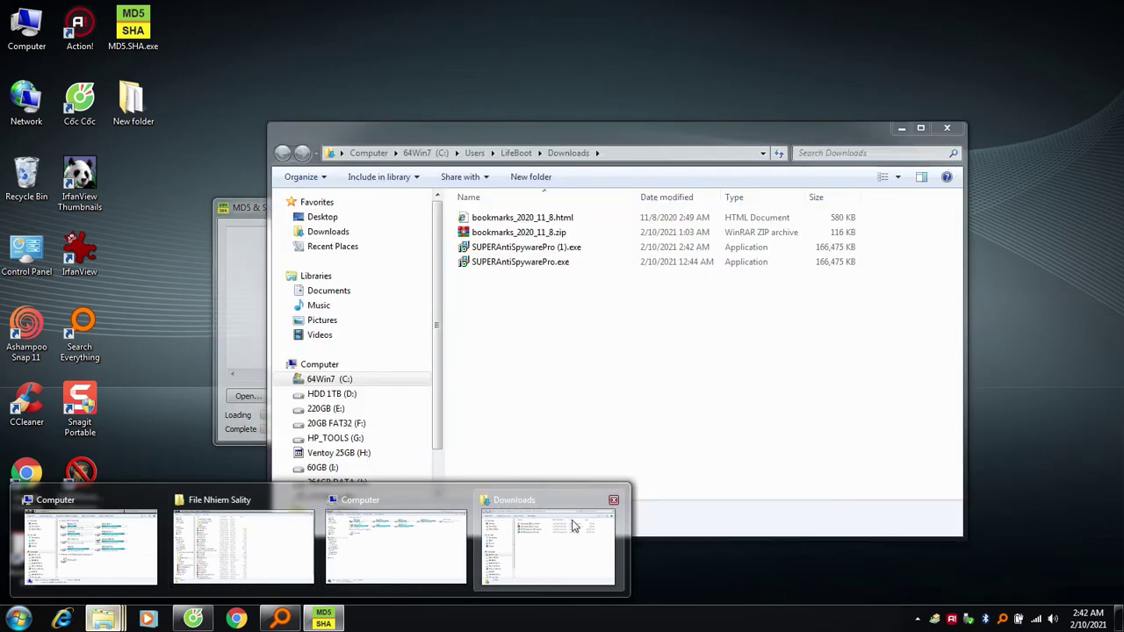
left_click(573, 525)
left_click_drag(509, 131, 816, 138)
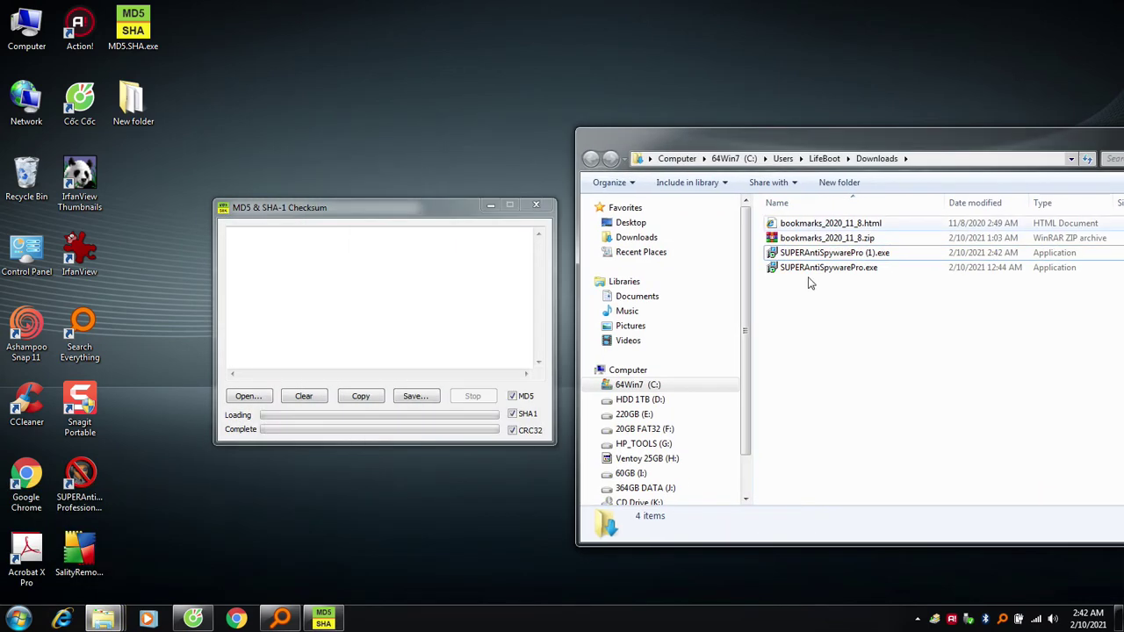
Step: Generate checksums for both SUPERAntiSpywarePro installers, compare their SHA1 values, and minimize the checksum window
left_click_drag(834, 252, 288, 288)
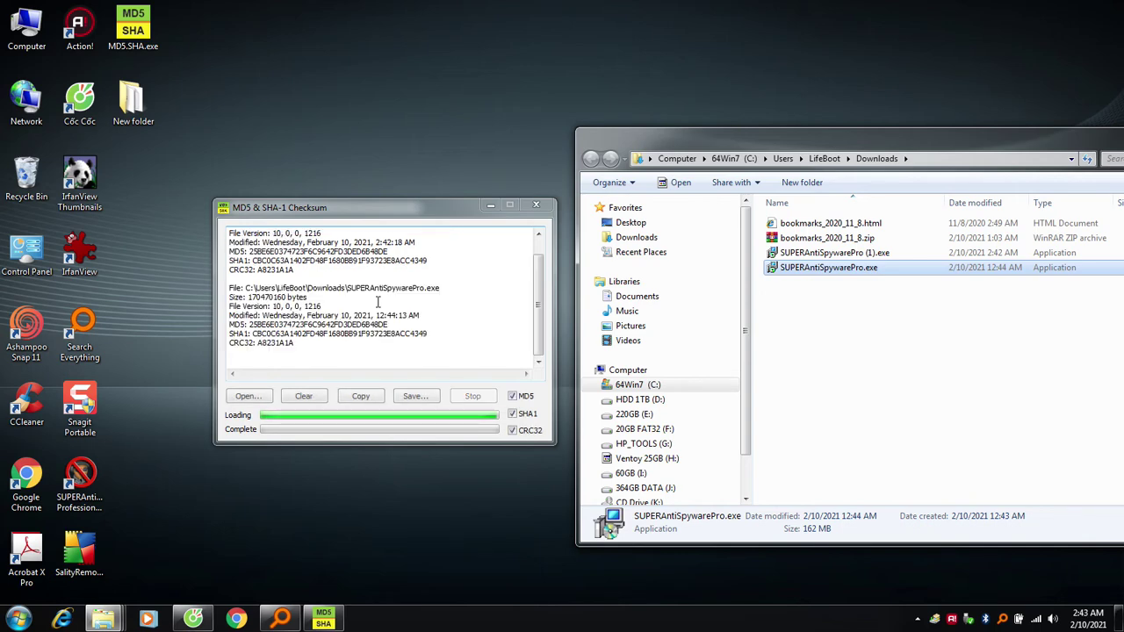
left_click_drag(414, 209, 388, 134)
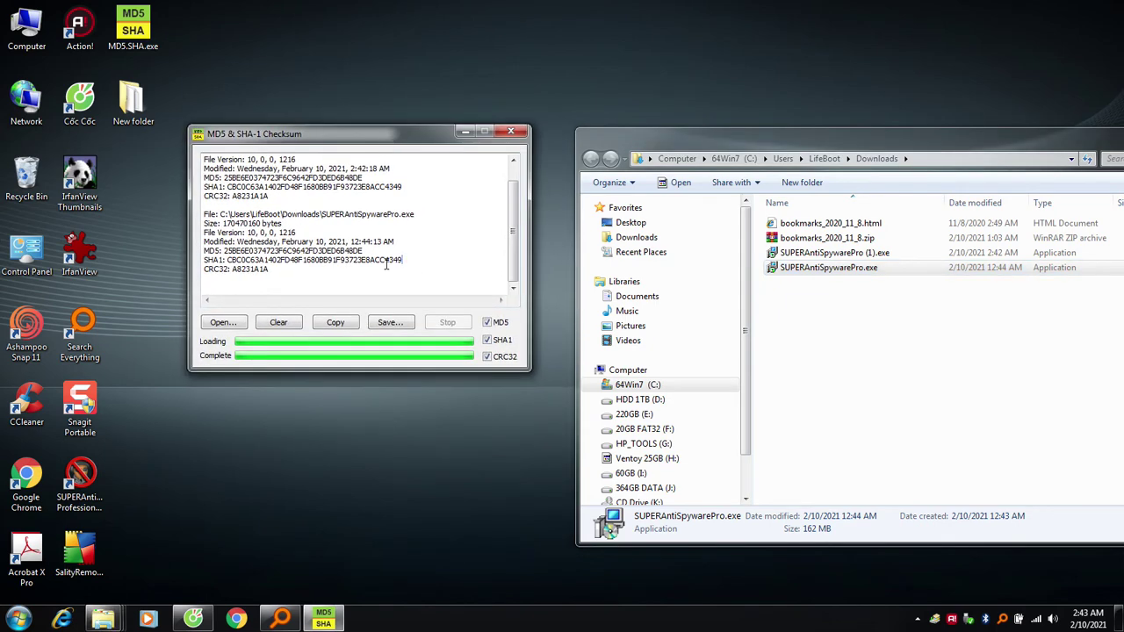
left_click_drag(402, 261, 294, 263)
left_click_drag(402, 187, 306, 188)
left_click_drag(363, 138, 328, 150)
left_click_drag(370, 273, 314, 272)
left_click_drag(369, 199, 300, 199)
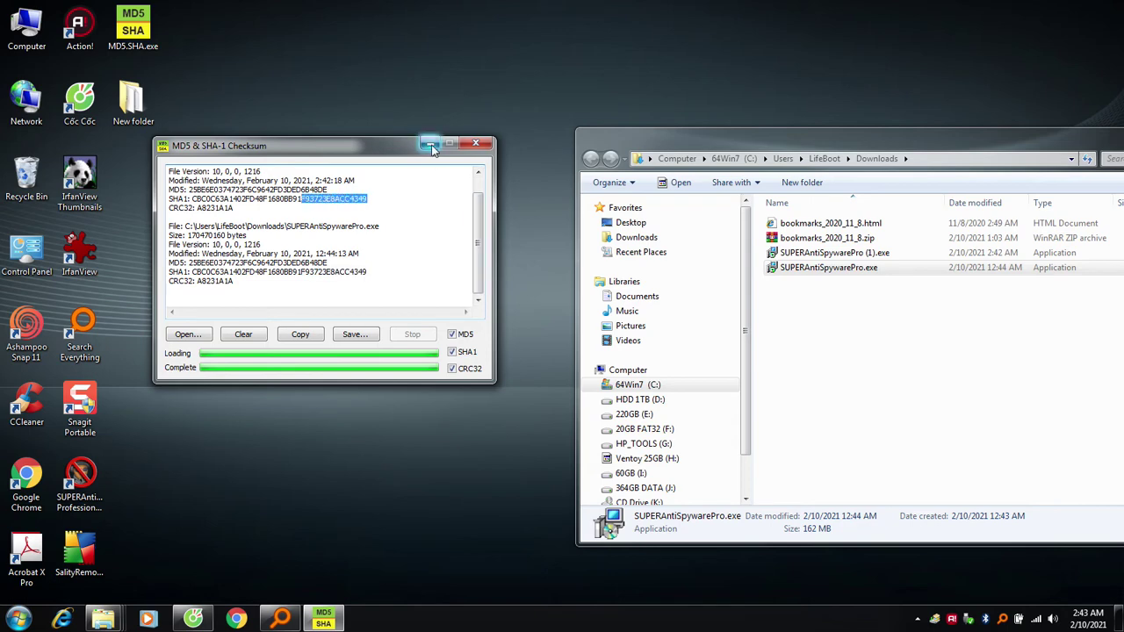
left_click(430, 143)
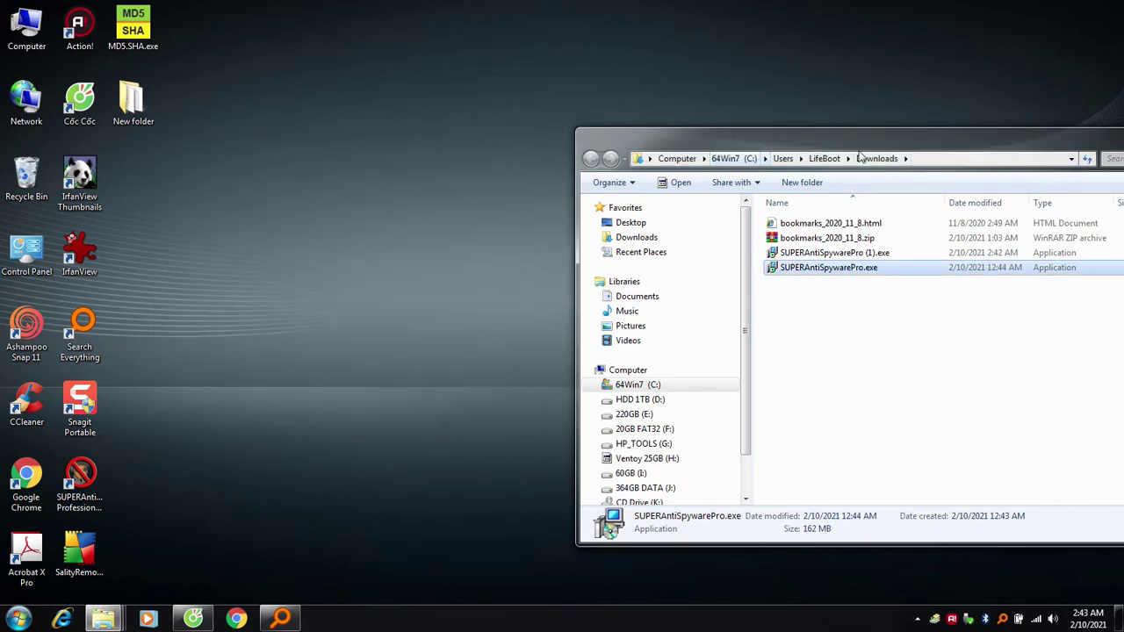
Step: Center the Downloads window and compare the file details of SUPERAntiSpywarePro (1).exe and SUPERAntiSpywarePro.exe
left_click_drag(857, 145, 571, 137)
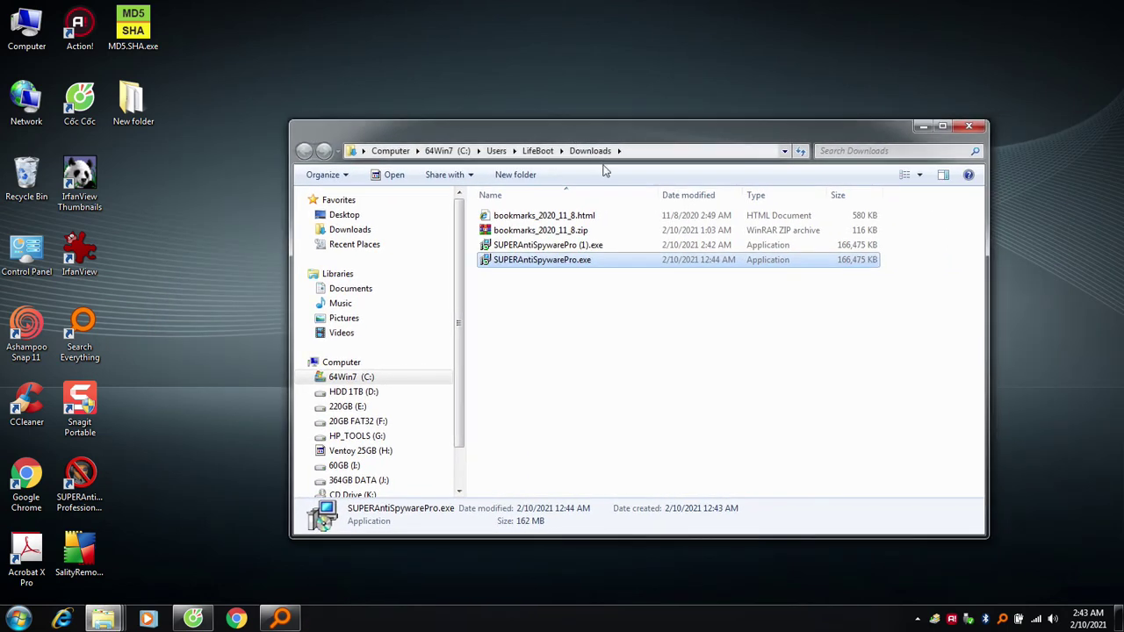
left_click(605, 248)
left_click(582, 261)
left_click(584, 248)
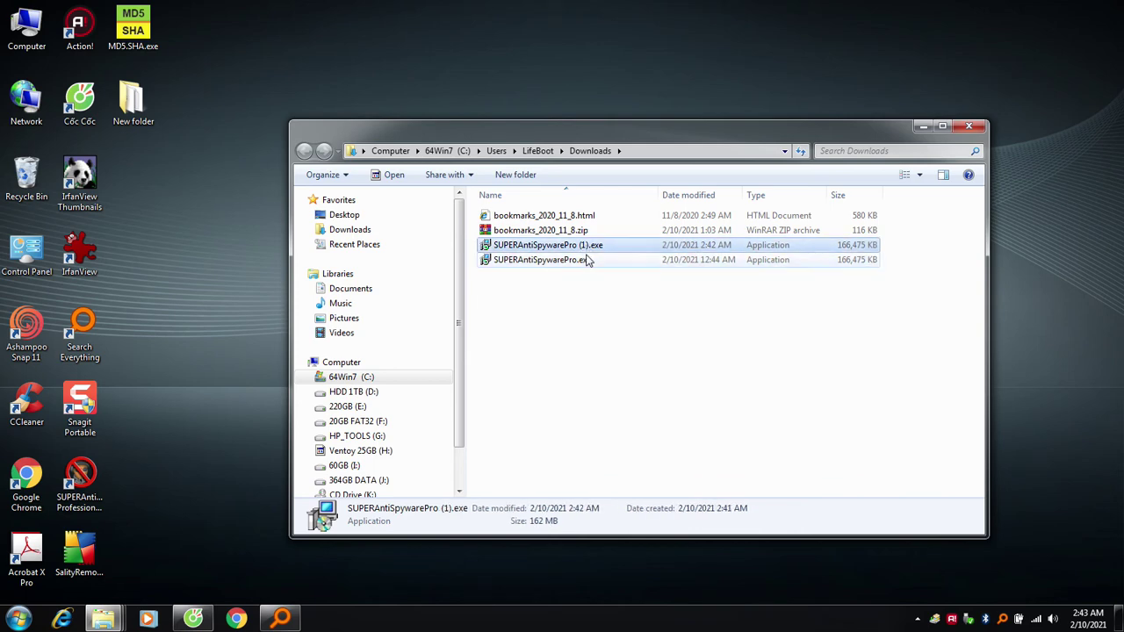
left_click(584, 259)
left_click(587, 247)
left_click(586, 259)
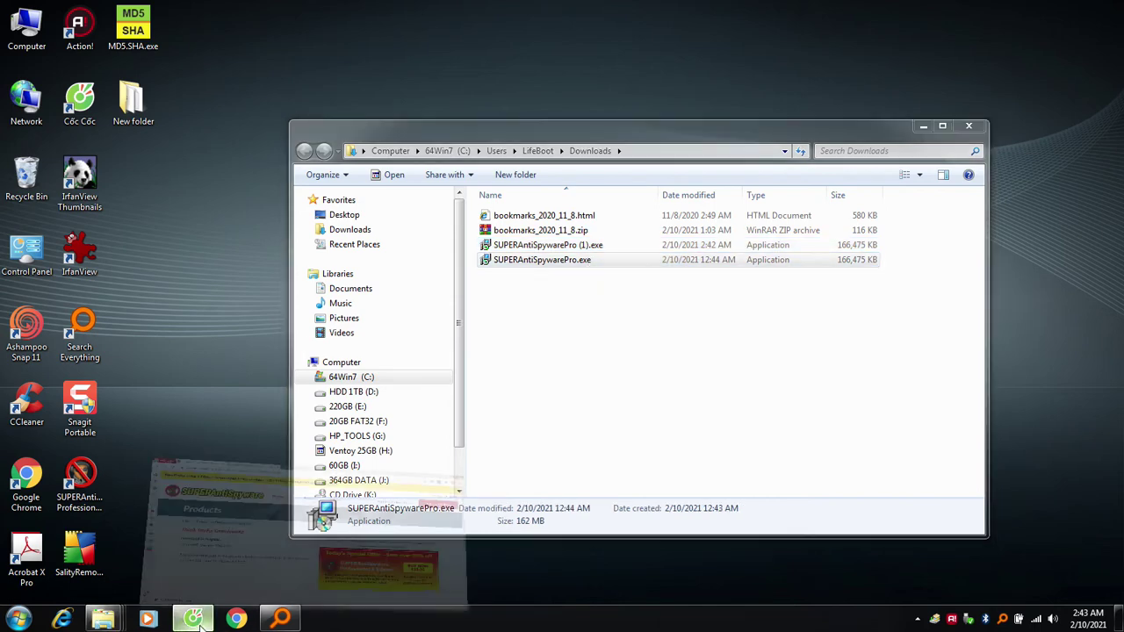
Step: Bring up the Cốc Cốc browser, close it, and return to the Downloads folder
left_click(197, 619)
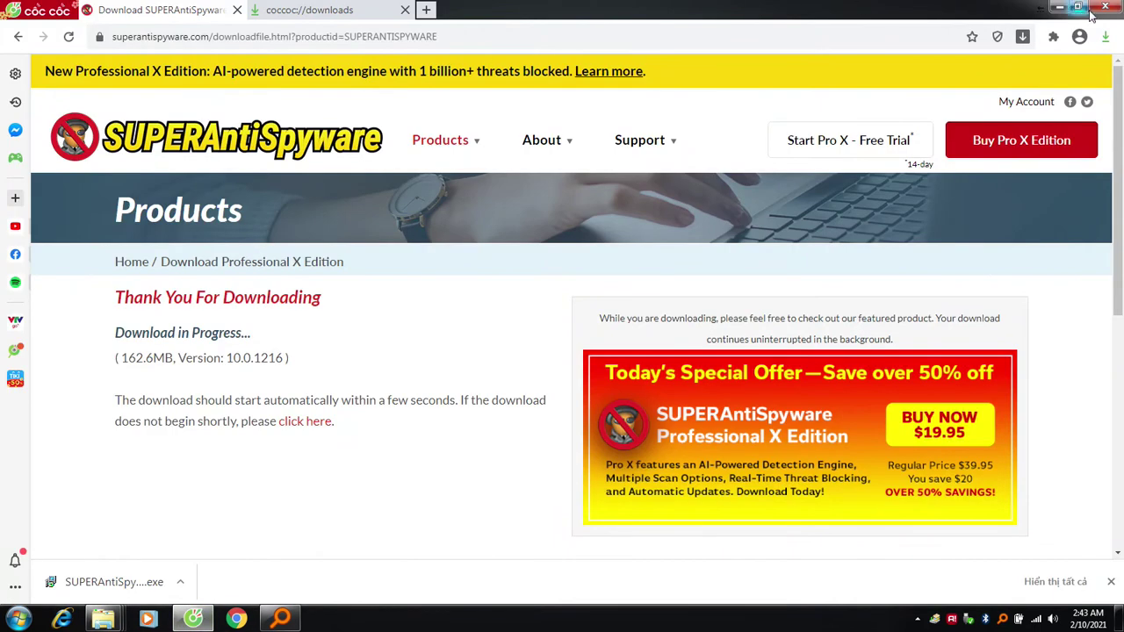
left_click(605, 131)
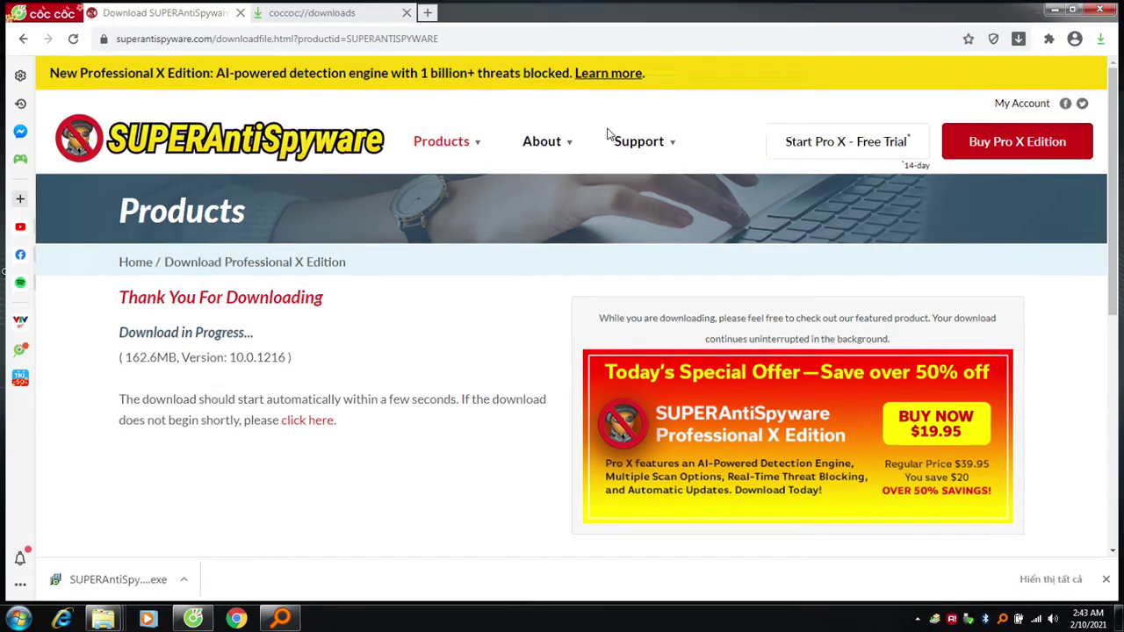
key("alt+Tab")
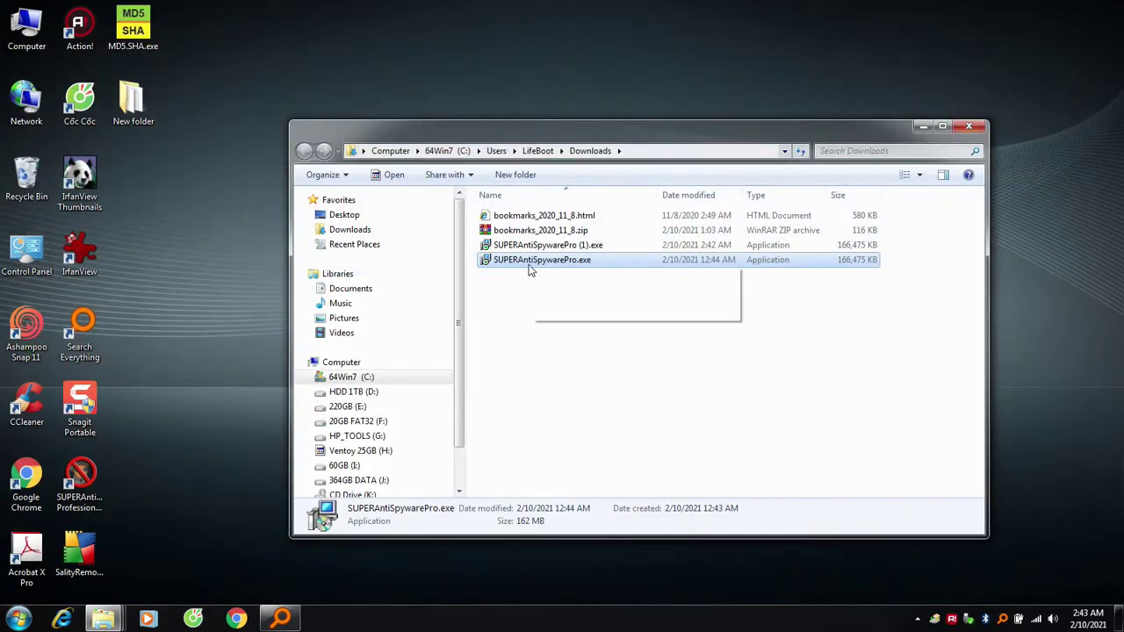
Step: Run SUPERAntiSpywarePro (1).exe, close the crashed SUPERSetup Uninstaller, and start installing SUPERAntiSpyware Professional X
right_click(597, 245)
left_click(676, 229)
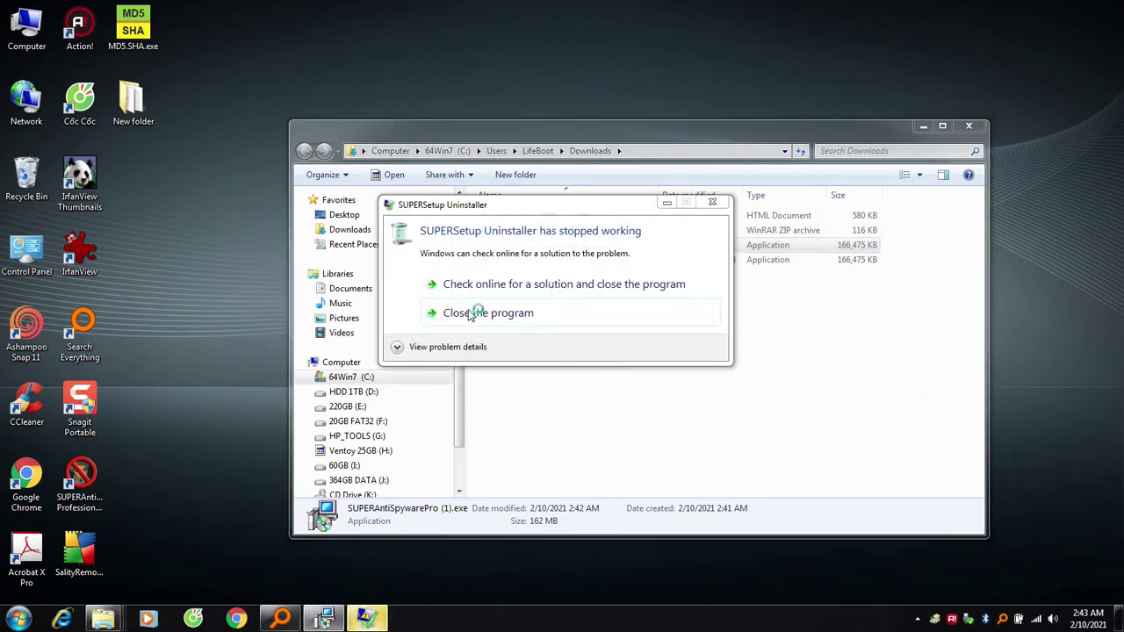
left_click(515, 318)
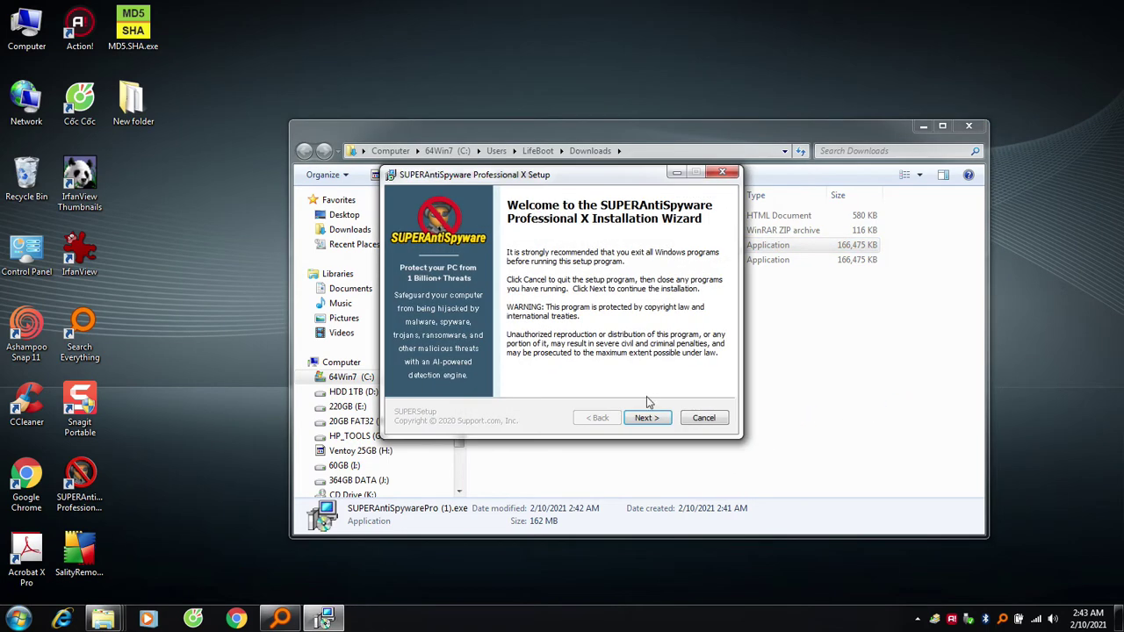
left_click(660, 419)
left_click(654, 419)
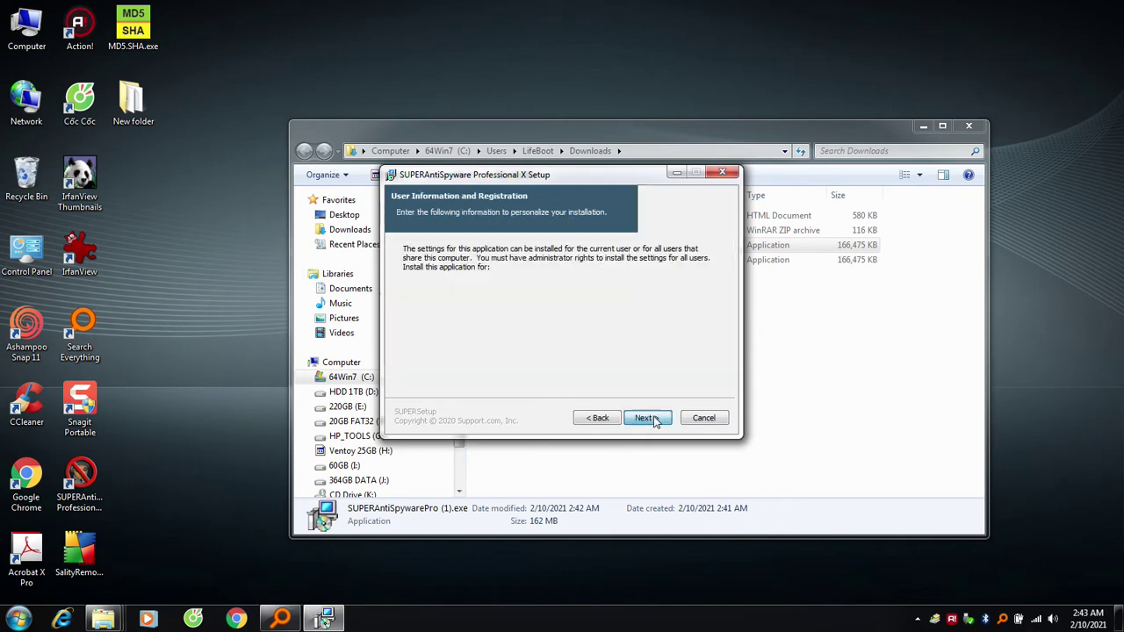
left_click(649, 418)
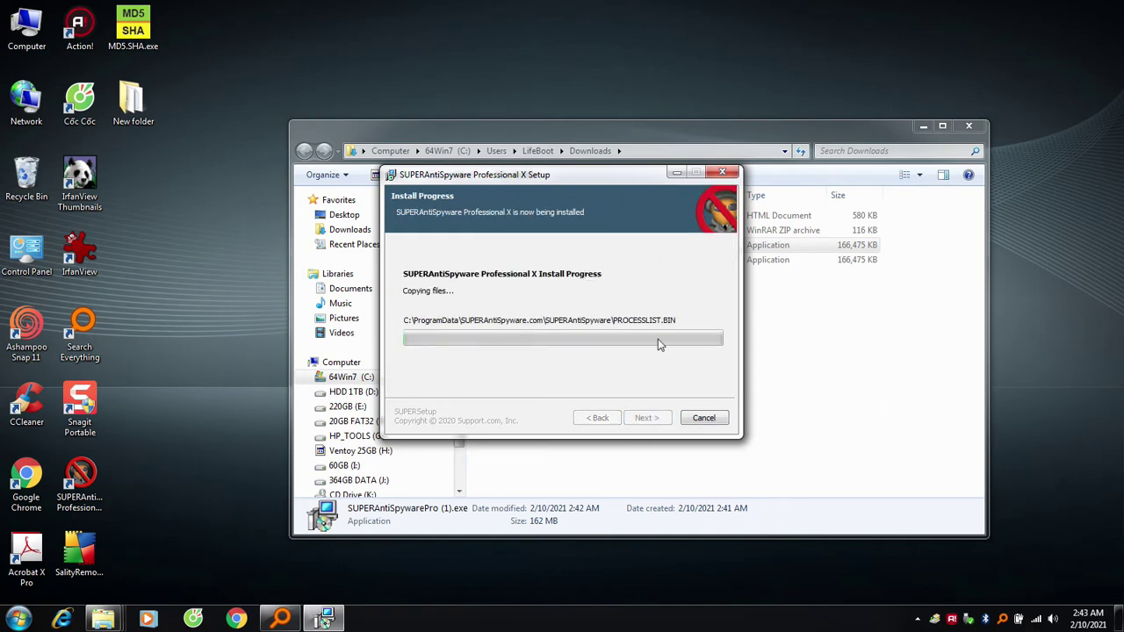
Step: Move the setup window off the file list and place the Size column directly after Name in Downloads
left_click_drag(615, 176, 819, 288)
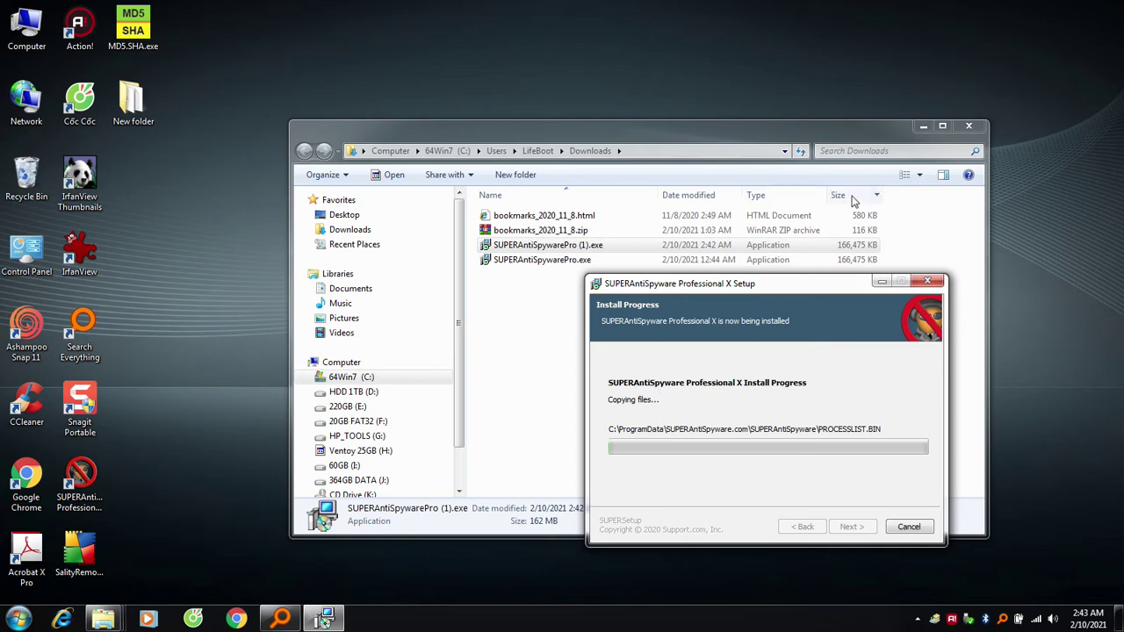
left_click_drag(851, 194, 617, 200)
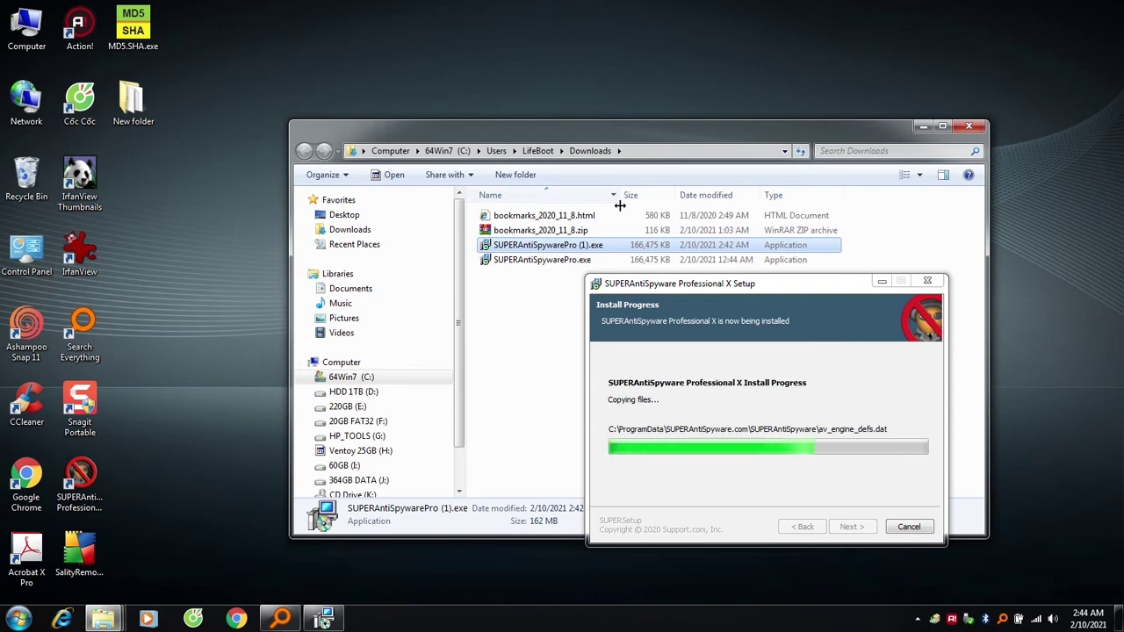
left_click_drag(769, 289, 727, 294)
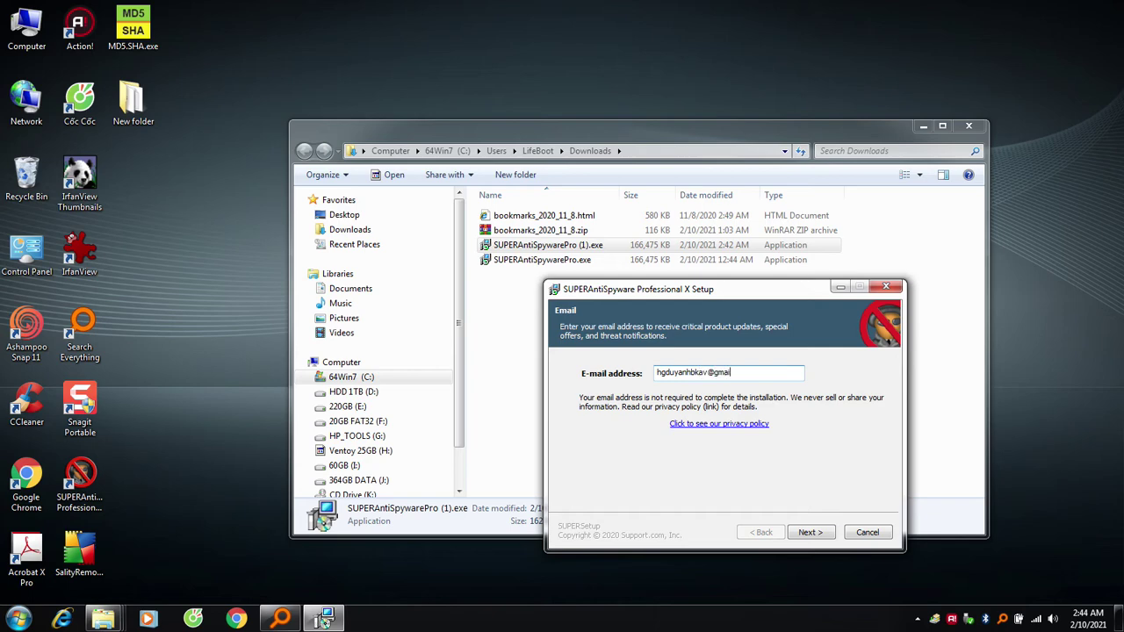
Step: Enter the e-mail address, keep both update and diagnostic options enabled, finish the setup, and dismiss the Professional X trial notice
left_click(817, 536)
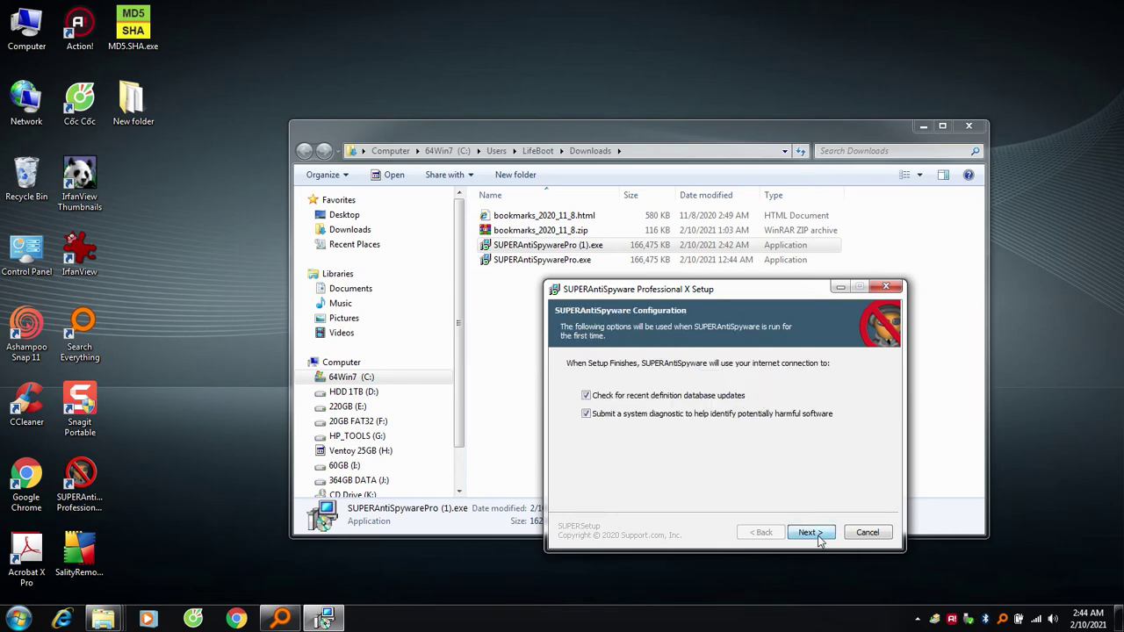
left_click(814, 533)
left_click(867, 533)
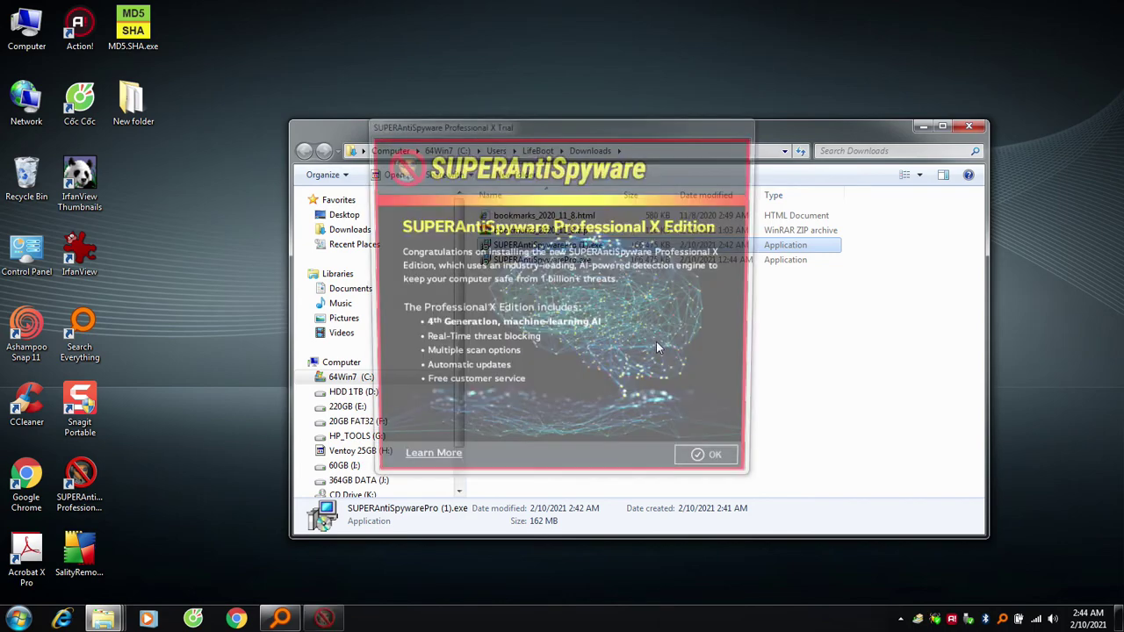
left_click(711, 463)
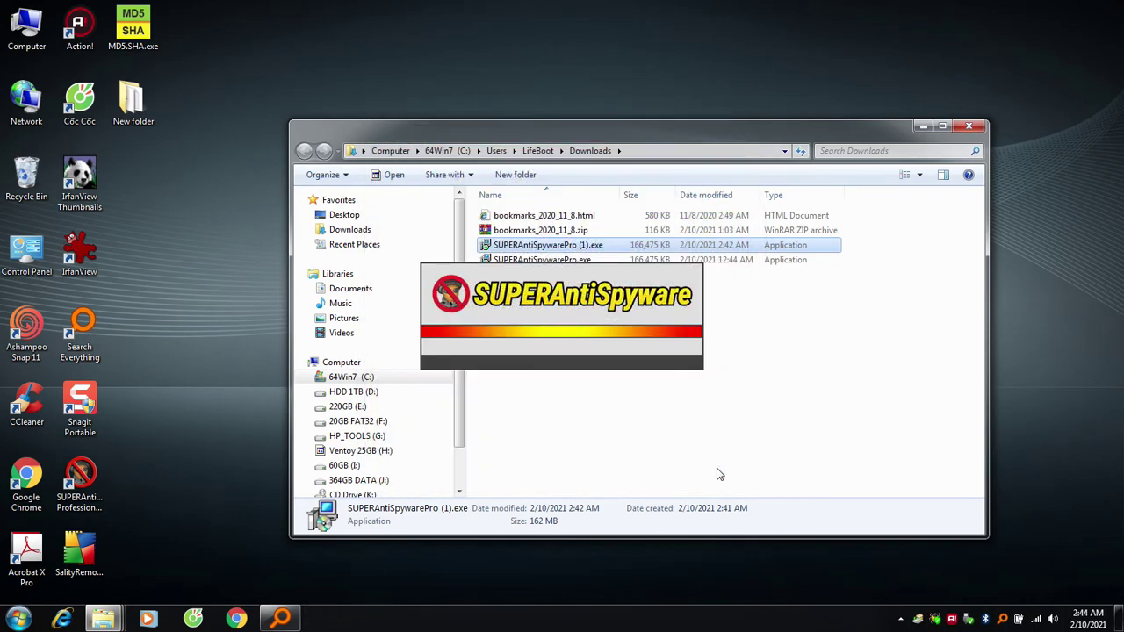
Step: Minimize the Downloads window and check the hidden notification icons while SUPERAntiSpyware starts
left_click(924, 127)
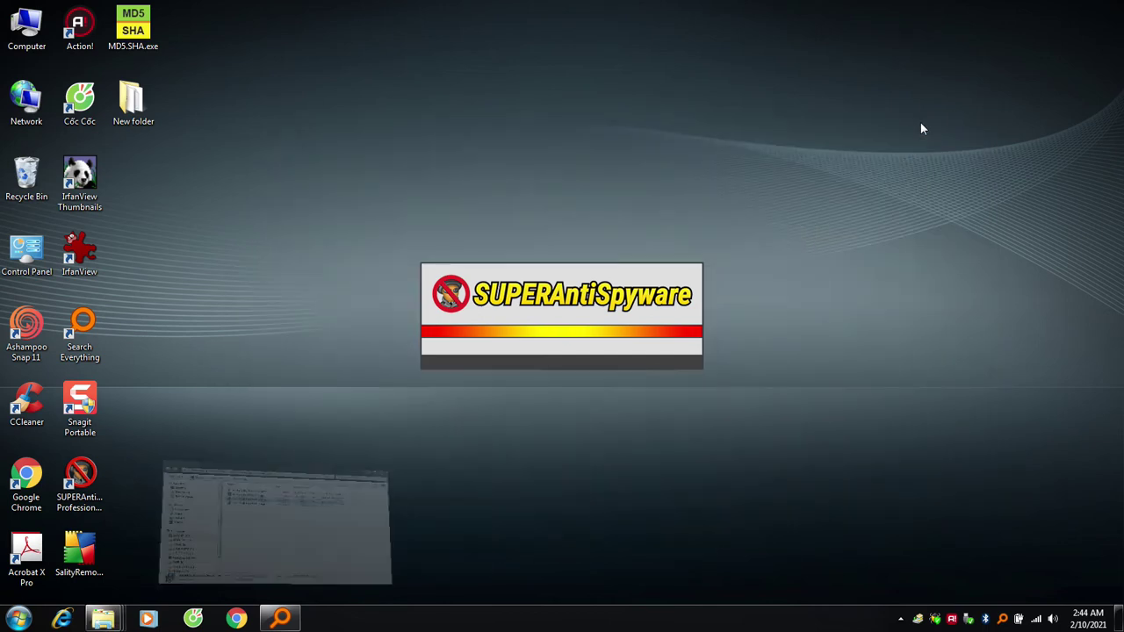
left_click(903, 621)
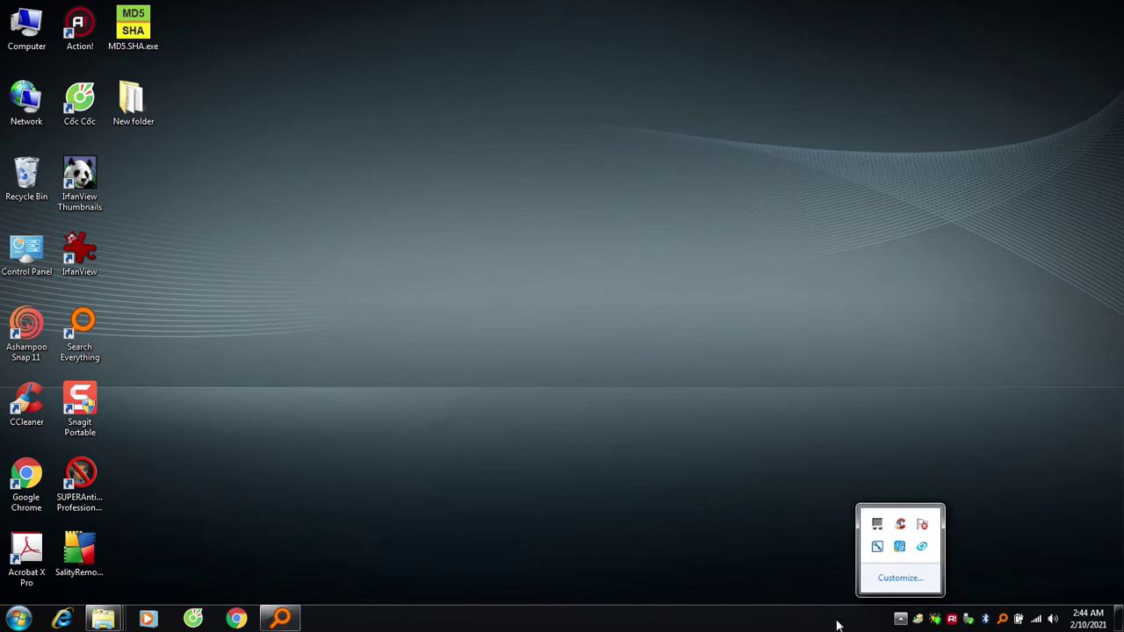
left_click(669, 403)
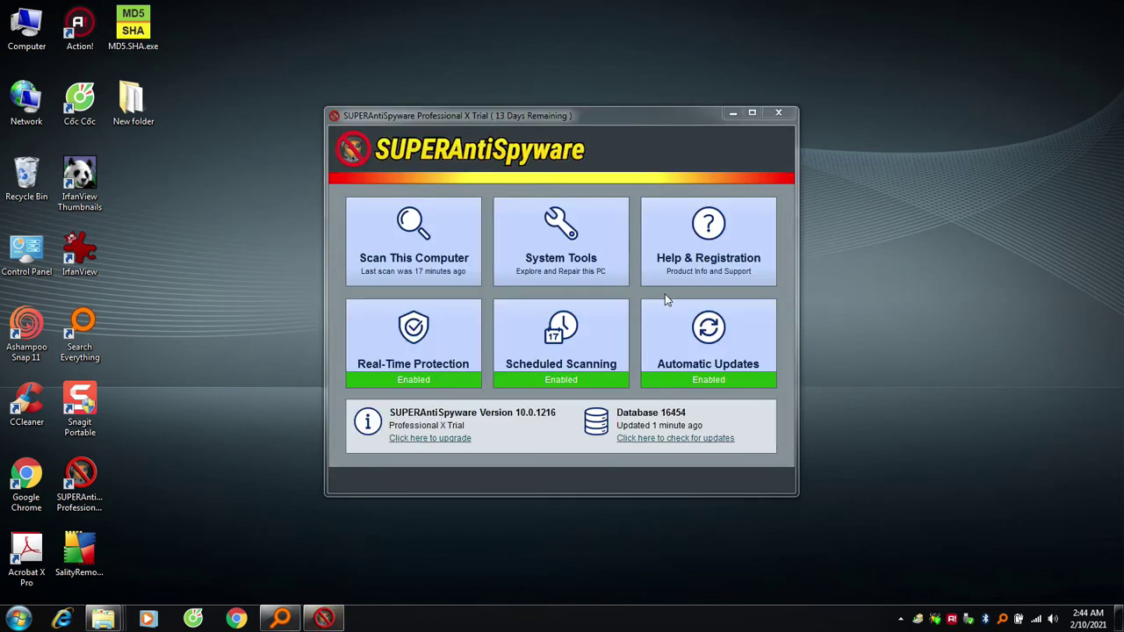
Step: Review the Automatic Updates settings and return to the SUPERAntiSpyware main screen
left_click(720, 351)
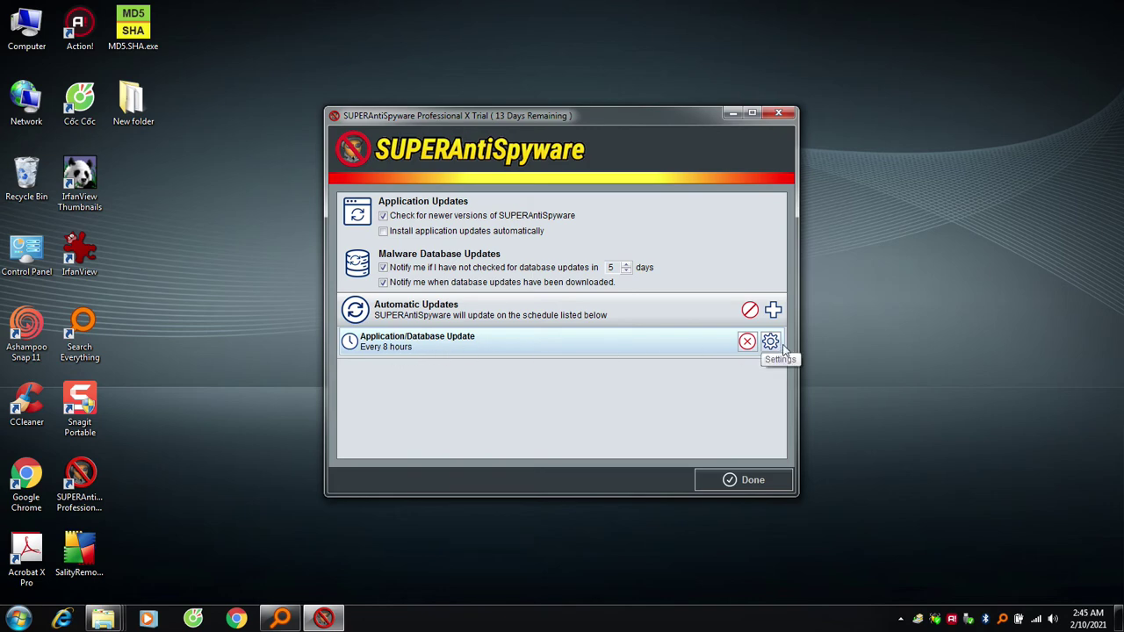
left_click(754, 481)
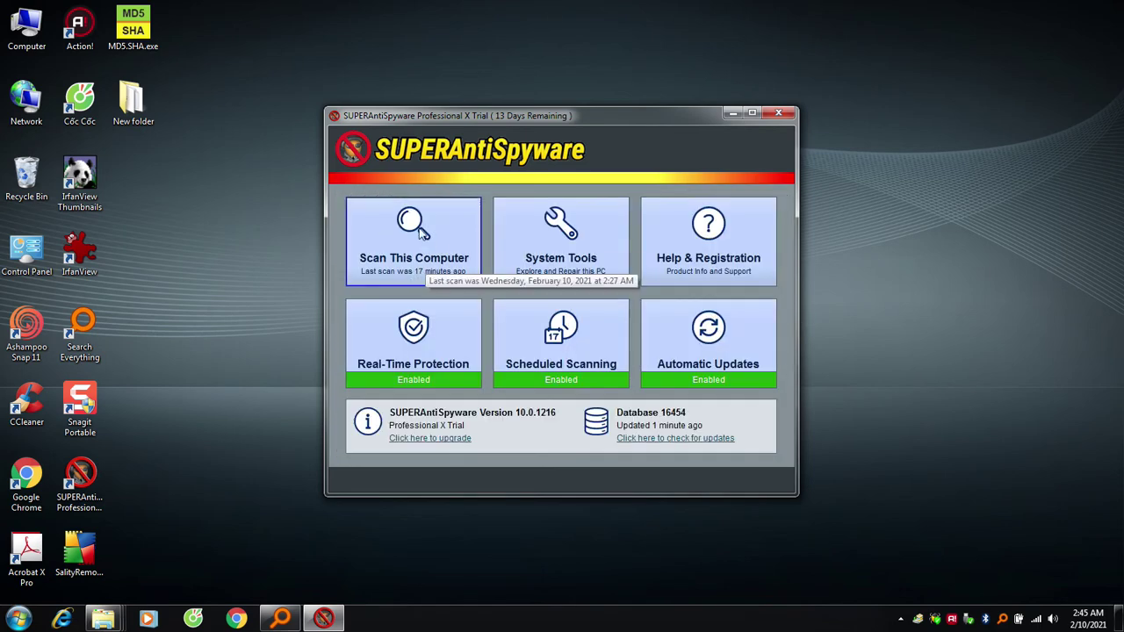
Step: Open the Custom Scan setup, remove the listed C:\ folder, and add drive 64Win7 (C:) to the scan folders again
left_click(431, 257)
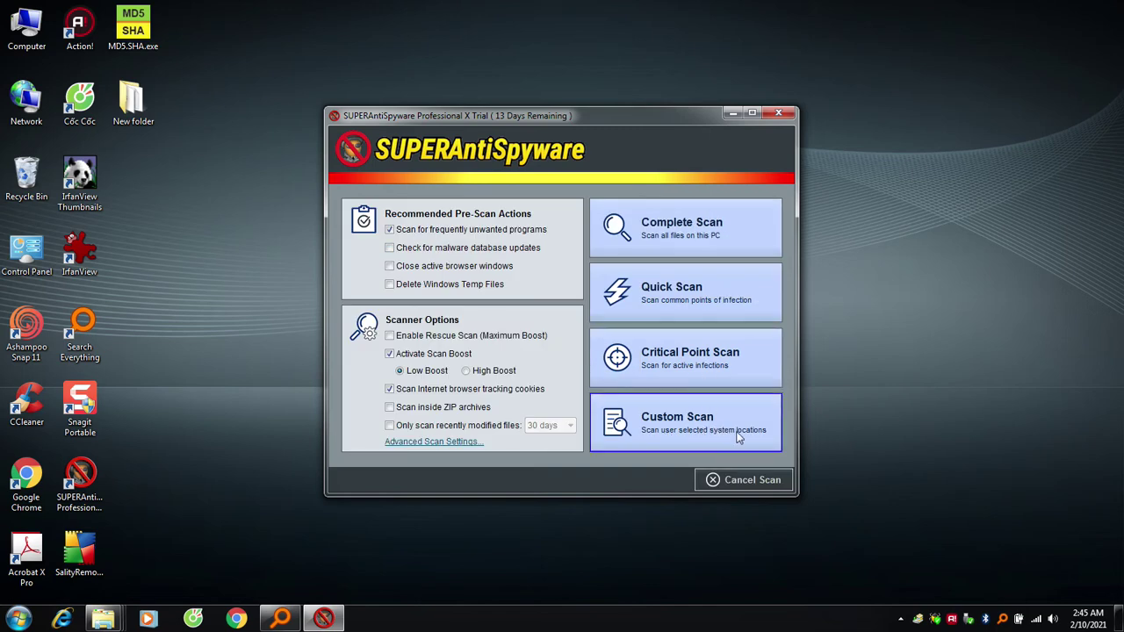
left_click(740, 433)
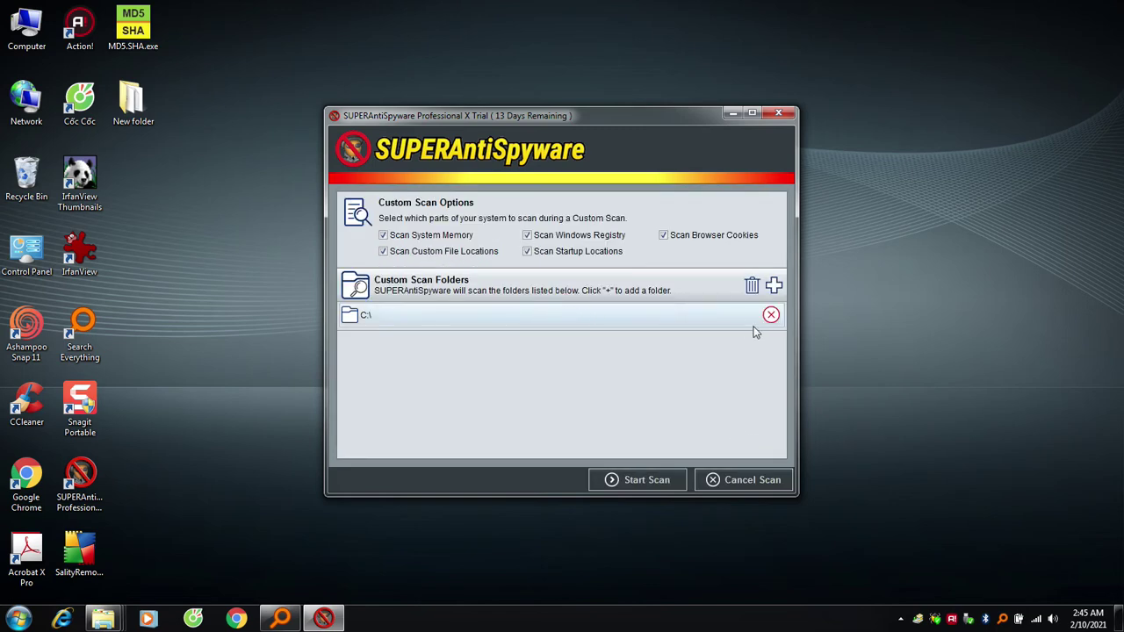
left_click(771, 316)
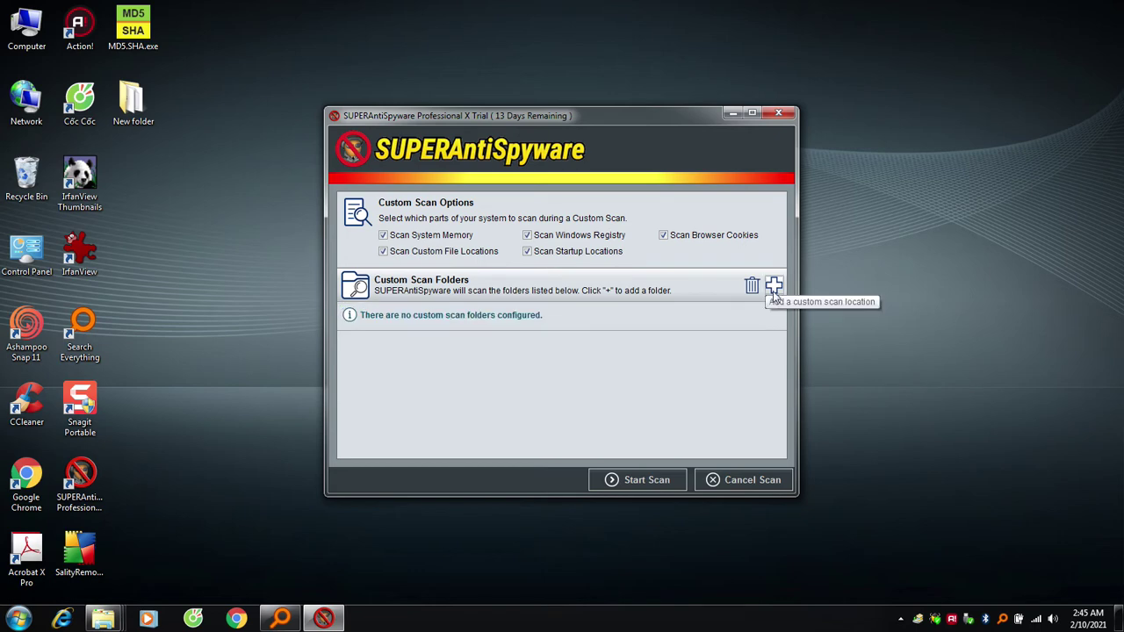
left_click(774, 288)
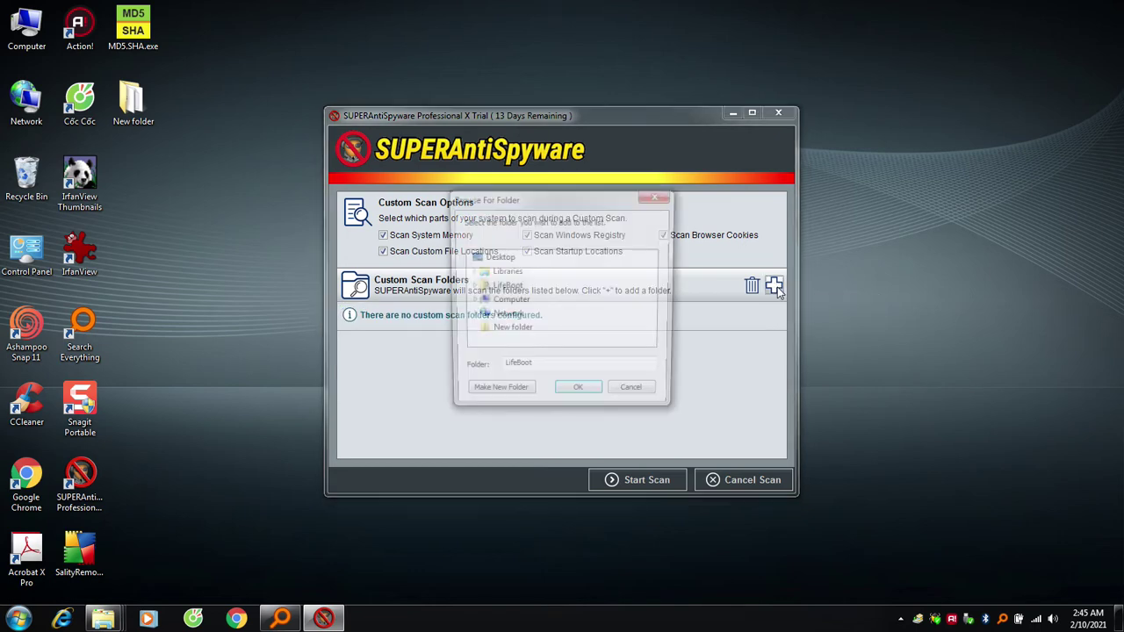
double_click(509, 300)
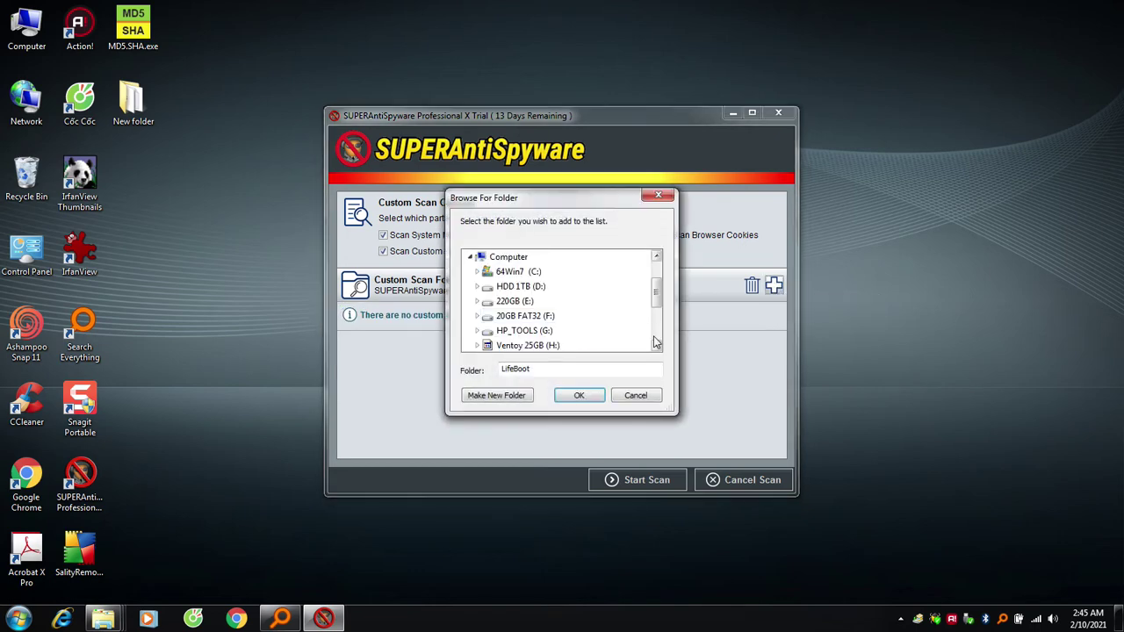
left_click(516, 259)
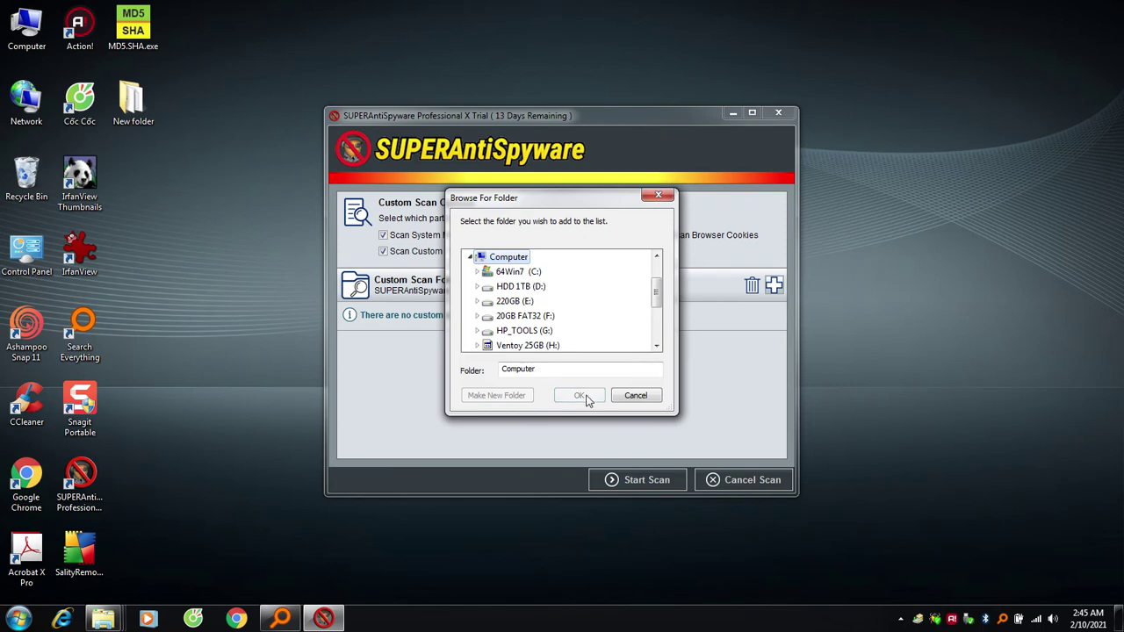
left_click(520, 272)
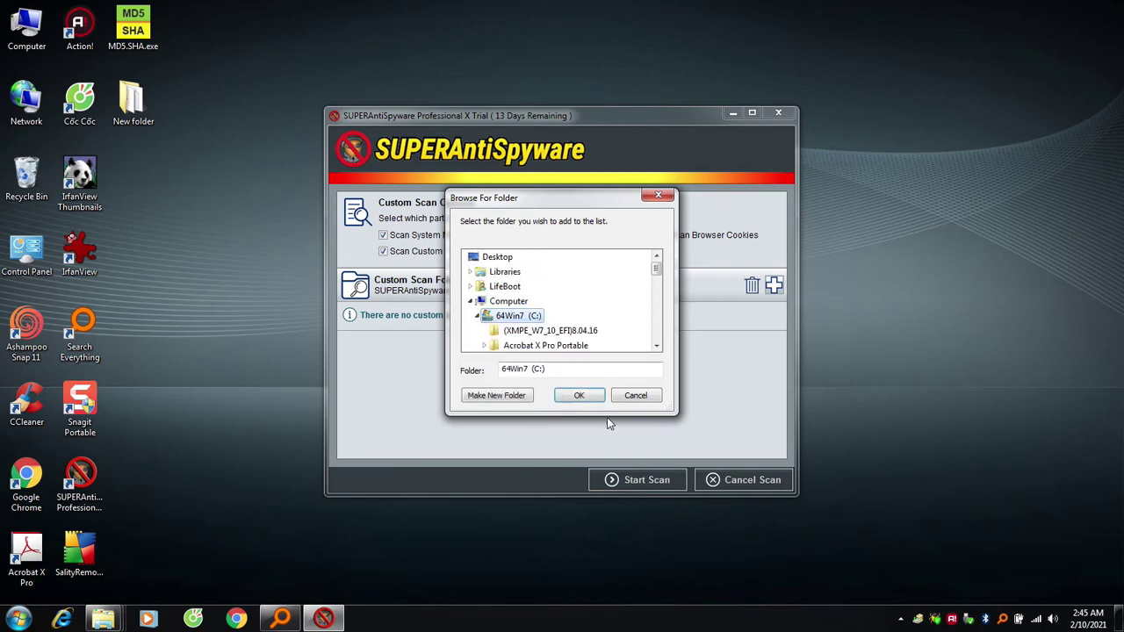
left_click(578, 395)
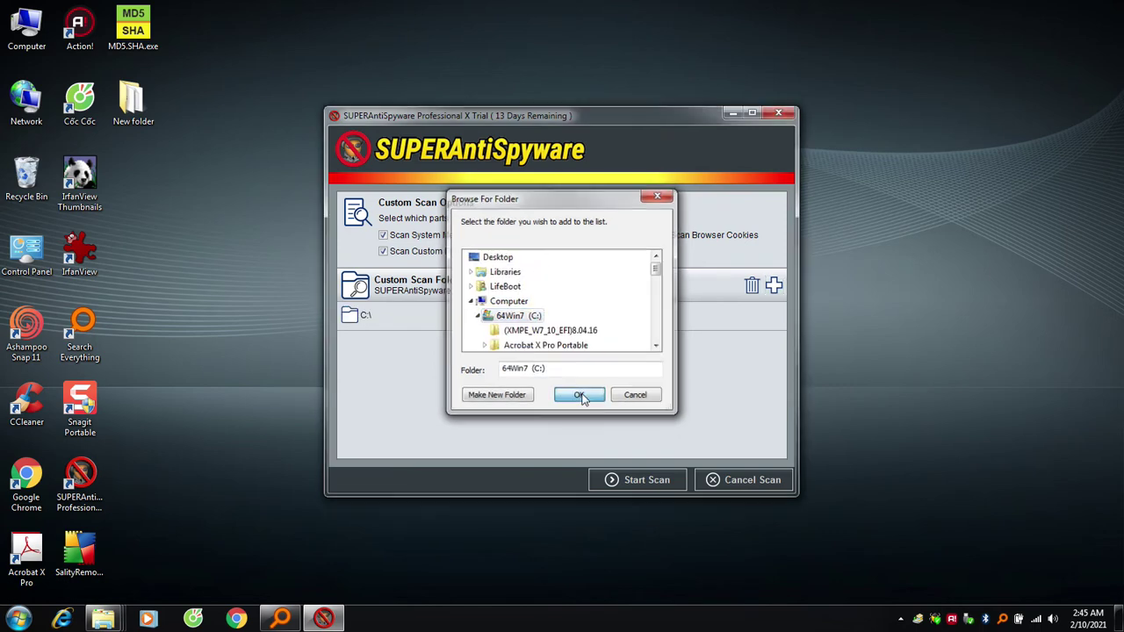
Step: Add drive HDD 1TB (D:) to the custom scan folders
left_click(773, 285)
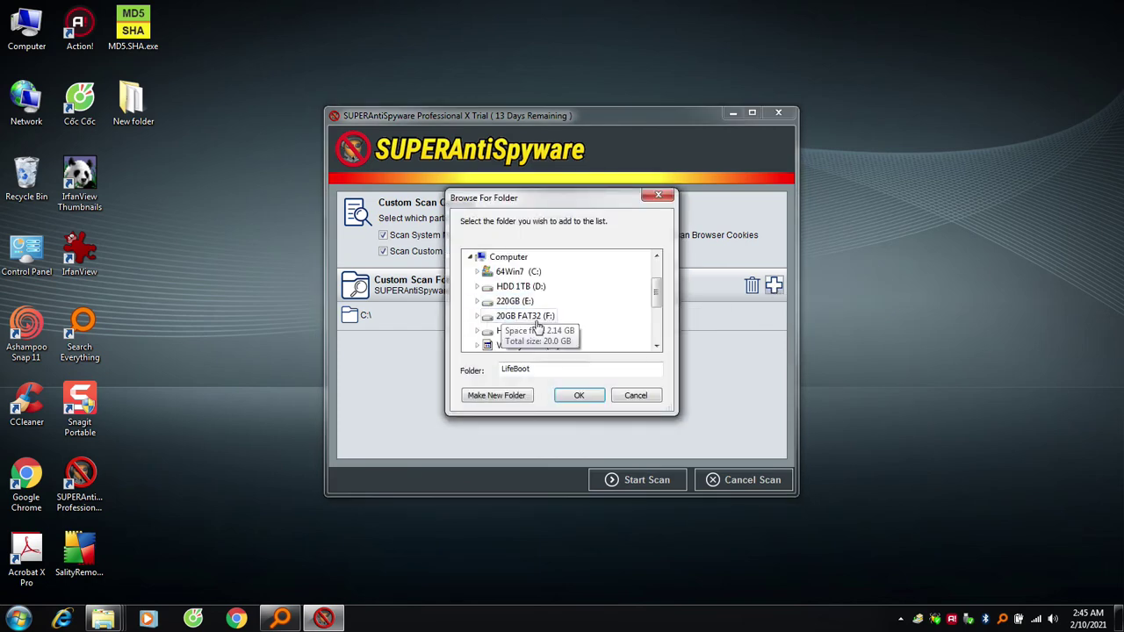
left_click(518, 286)
left_click(578, 395)
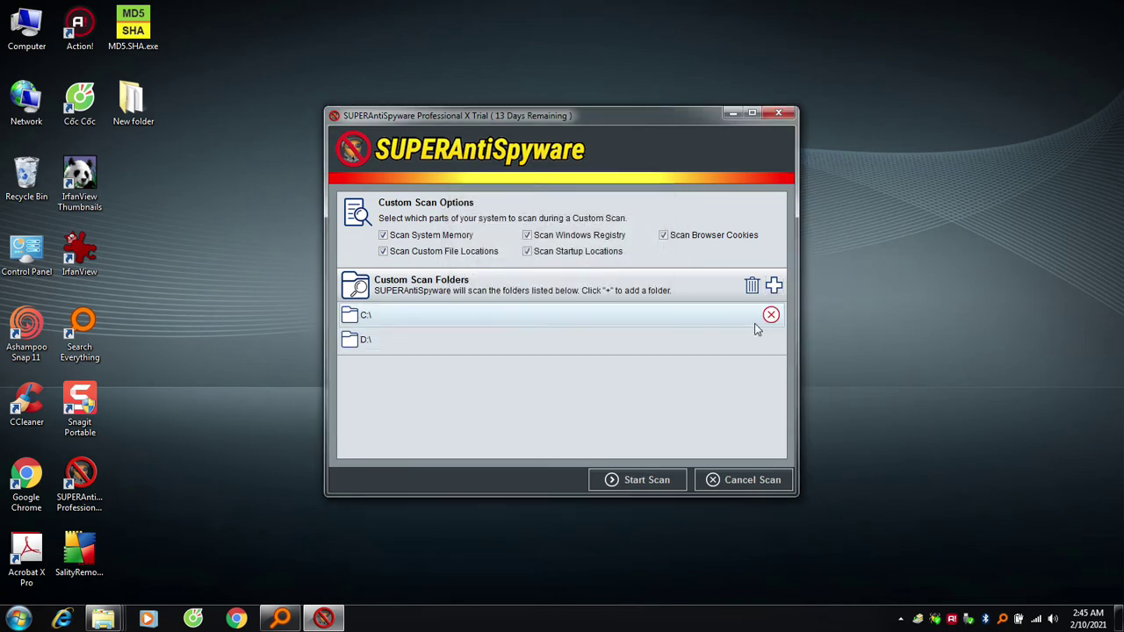
Step: Remove the D:\ folder from the custom scan and start the scan, with its progress window maximized
left_click(771, 339)
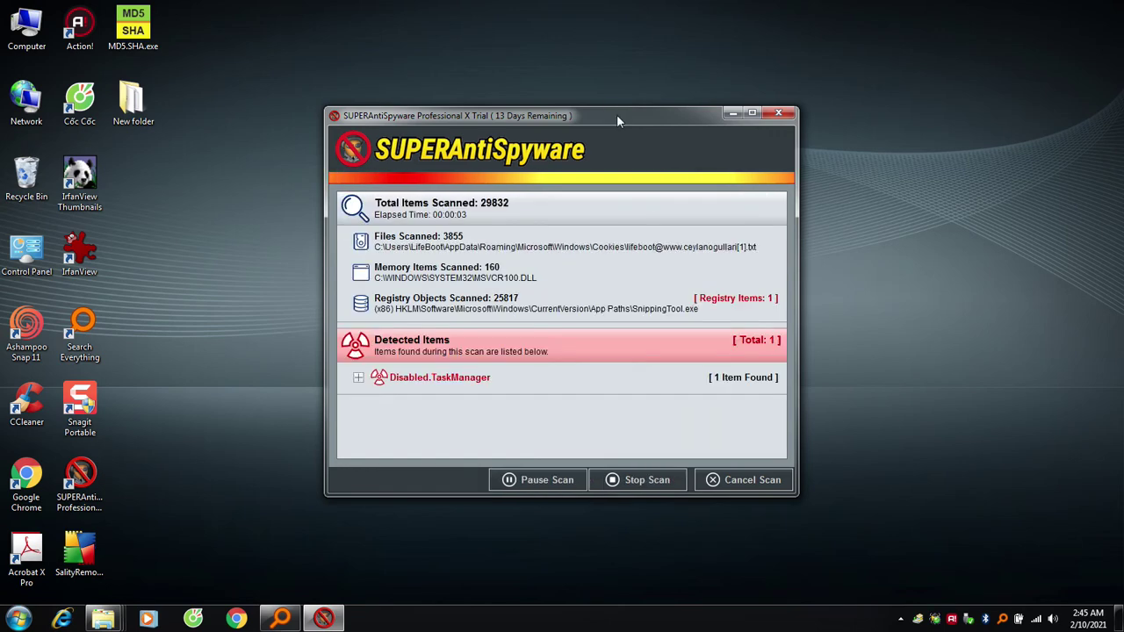
left_click_drag(672, 112, 596, 14)
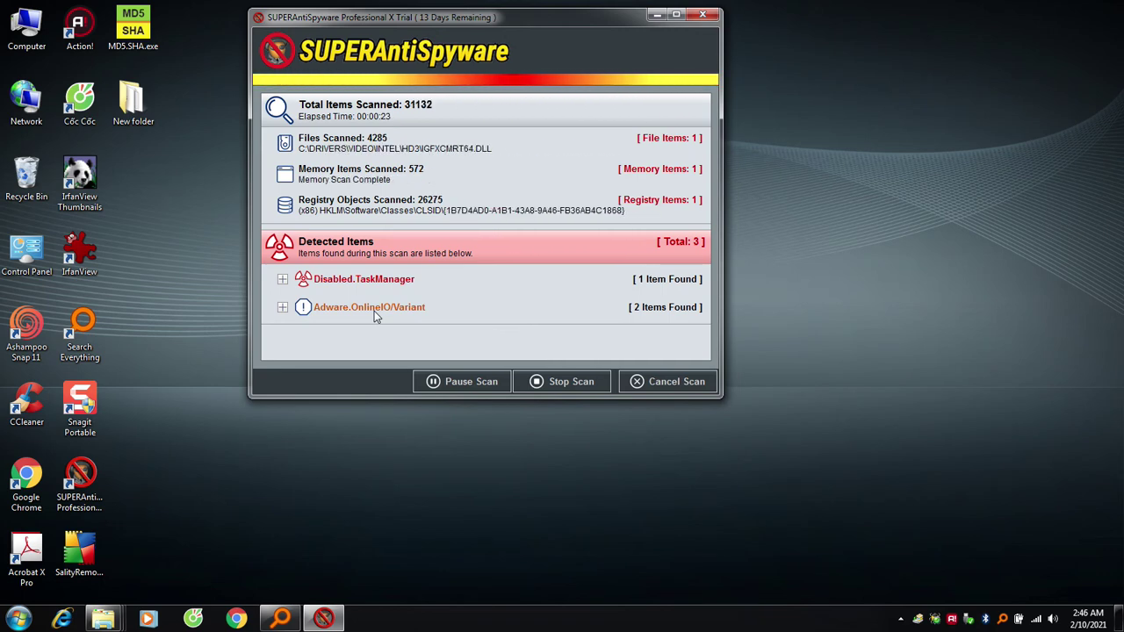
left_click(677, 16)
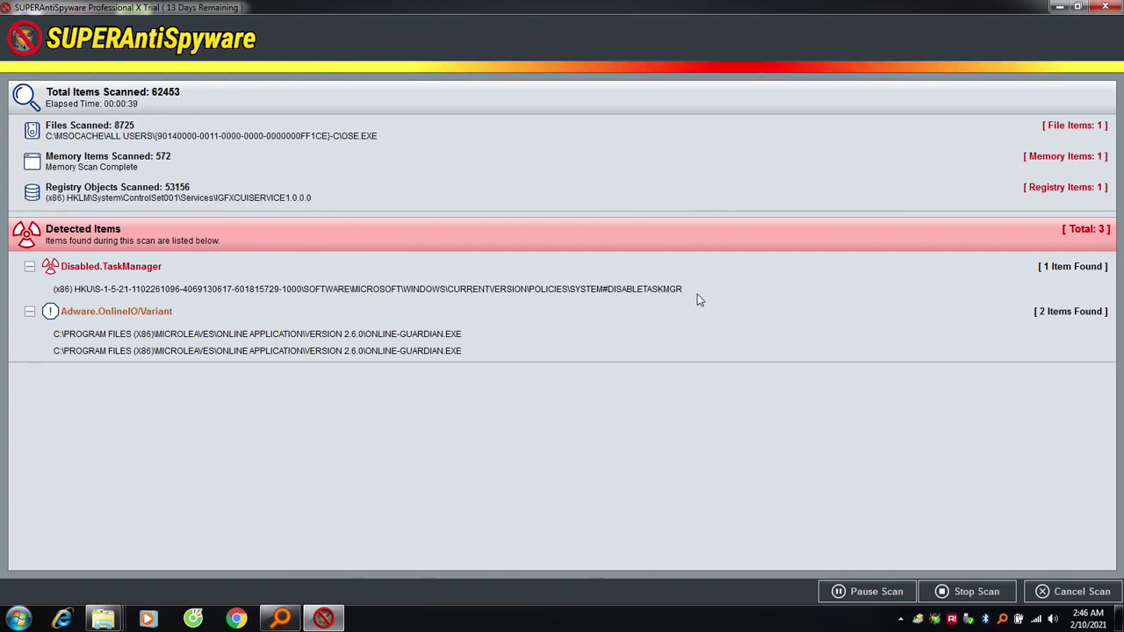
Step: Inspect the Start Task Manager entry in the taskbar's menu and check the system date and time during the scan
left_click(901, 620)
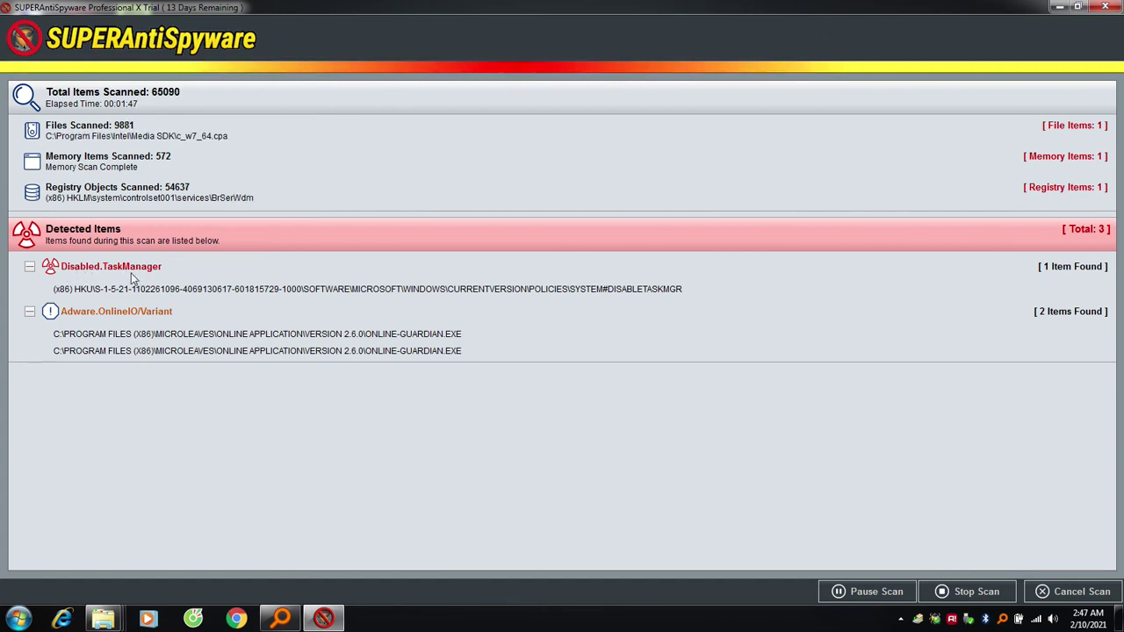
right_click(454, 622)
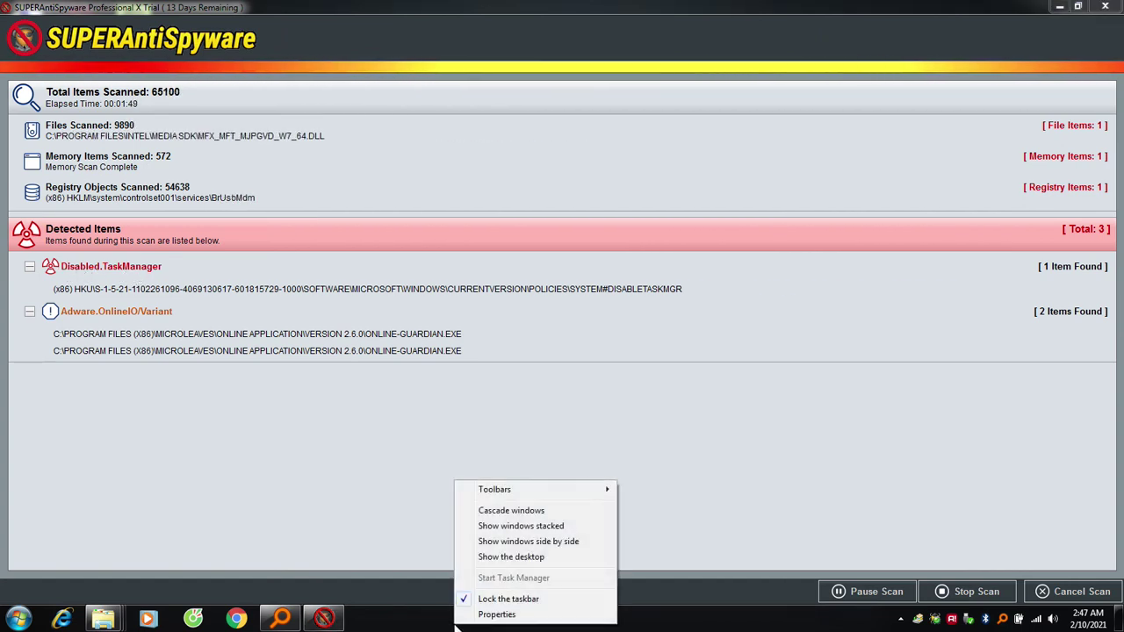
right_click(377, 623)
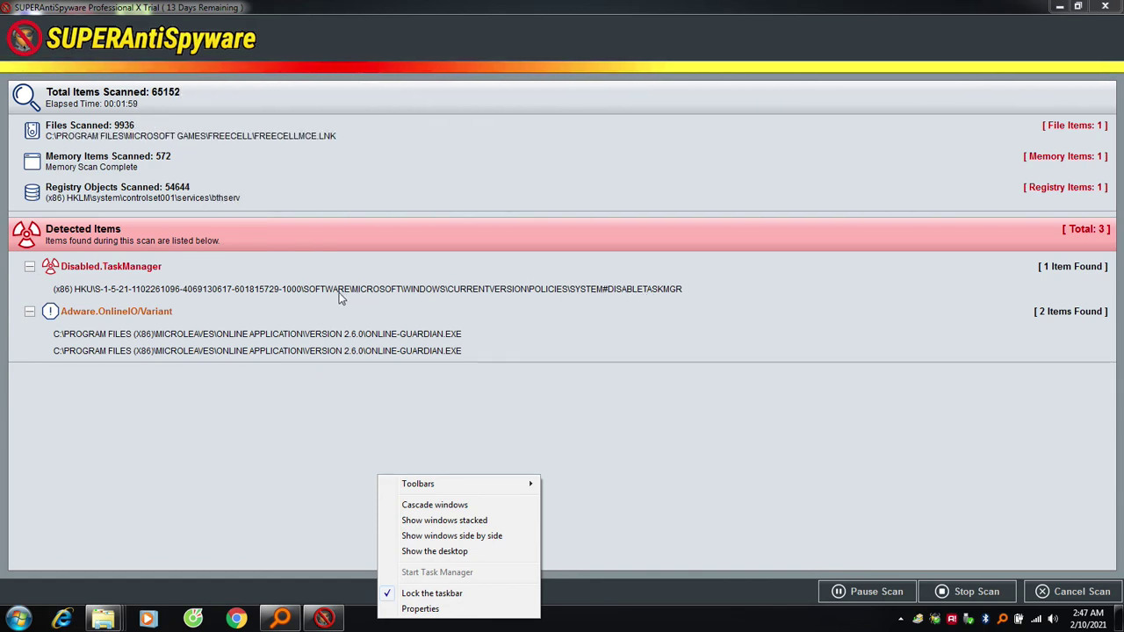
left_click(360, 342)
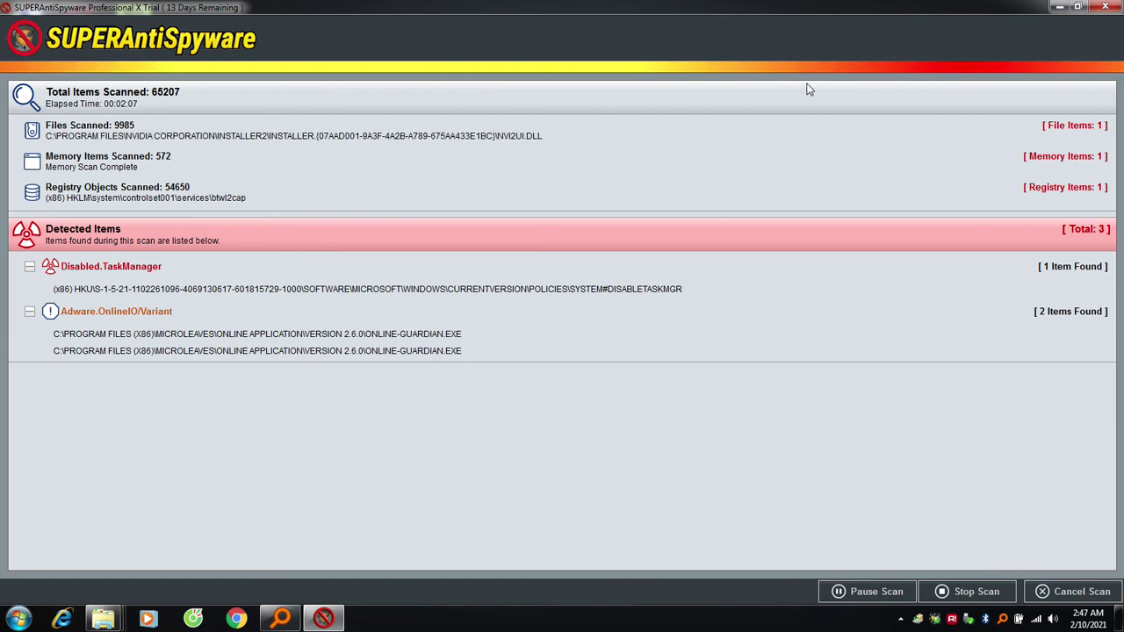
left_click(1082, 619)
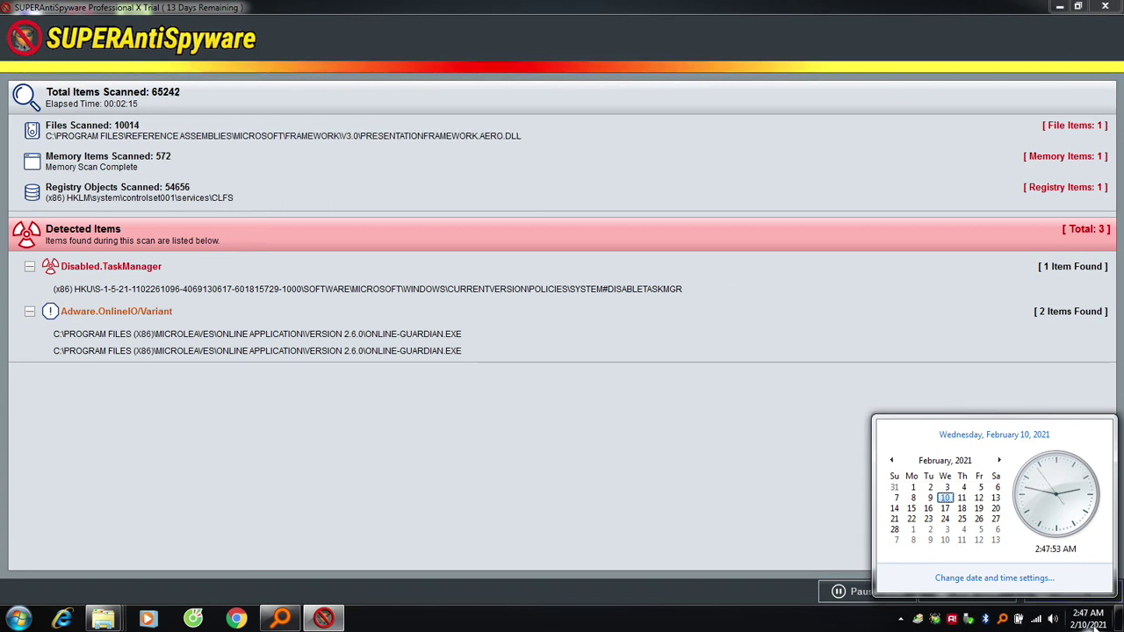
left_click(469, 420)
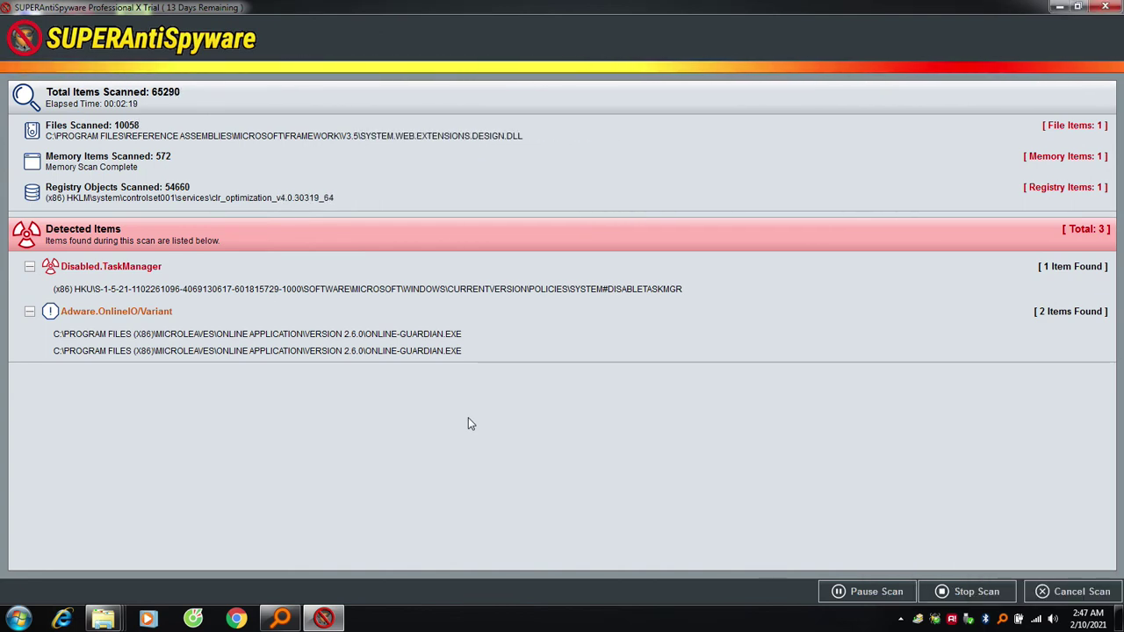
Step: Test opening the Cốc Cốc browser while the scan runs, and return to the SUPERAntiSpyware scan window
left_click(193, 619)
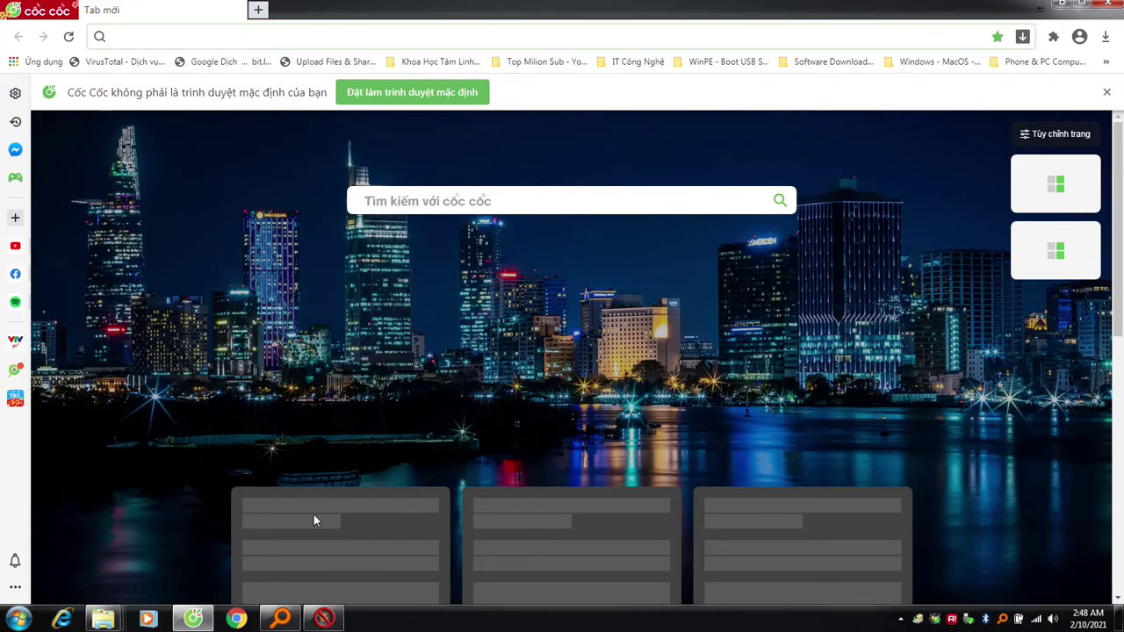
key("alt+Tab")
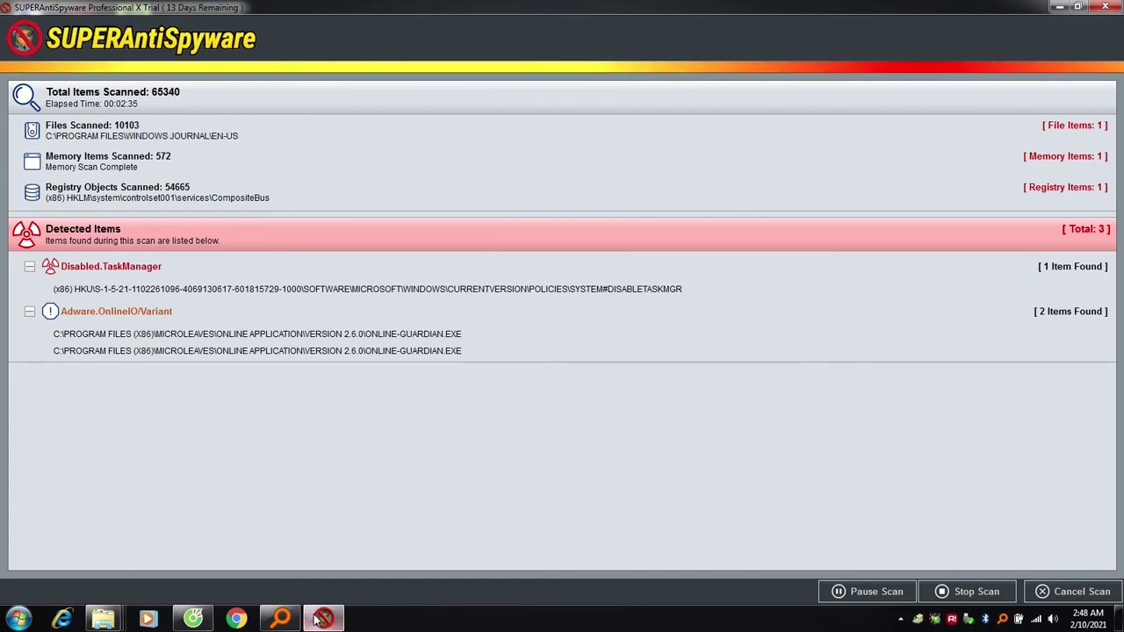
mouse_move(289, 625)
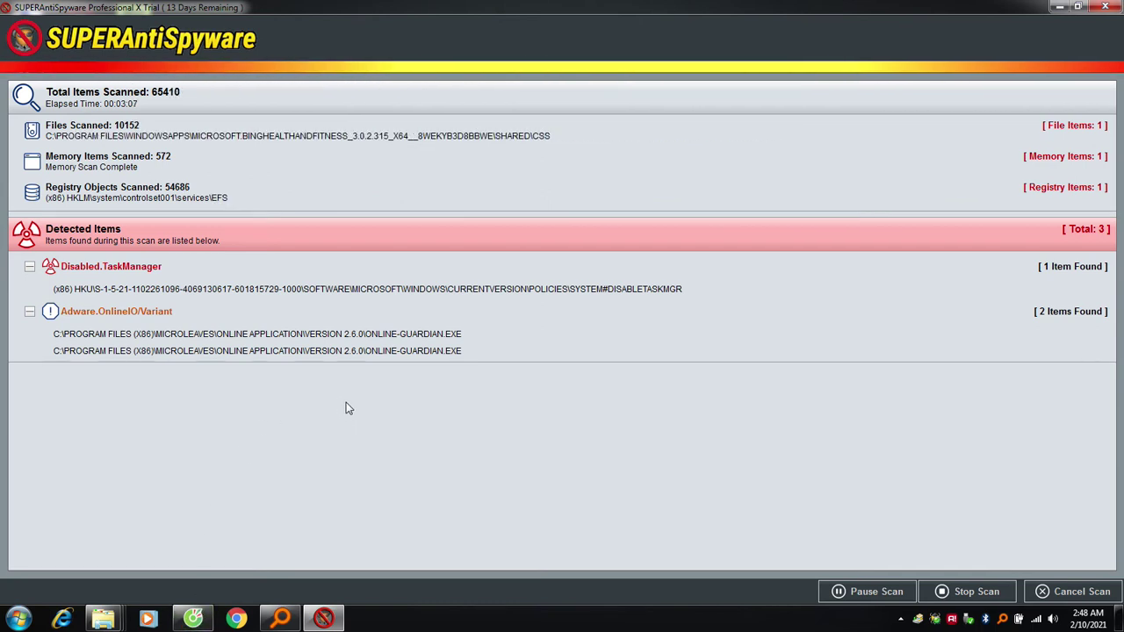
left_click(195, 620)
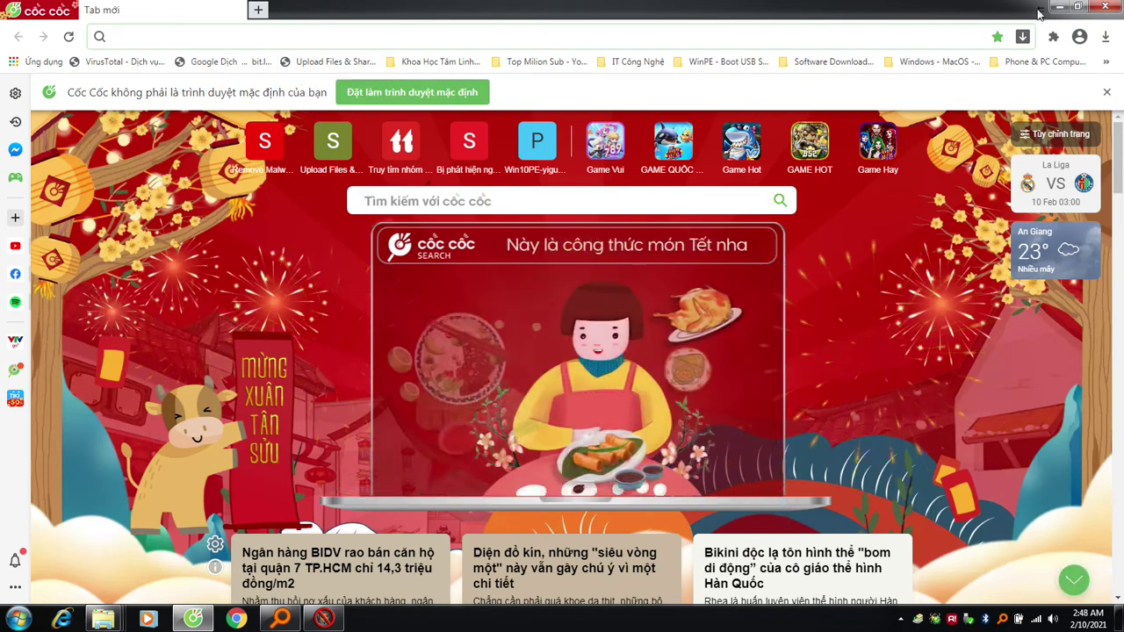
left_click(1059, 7)
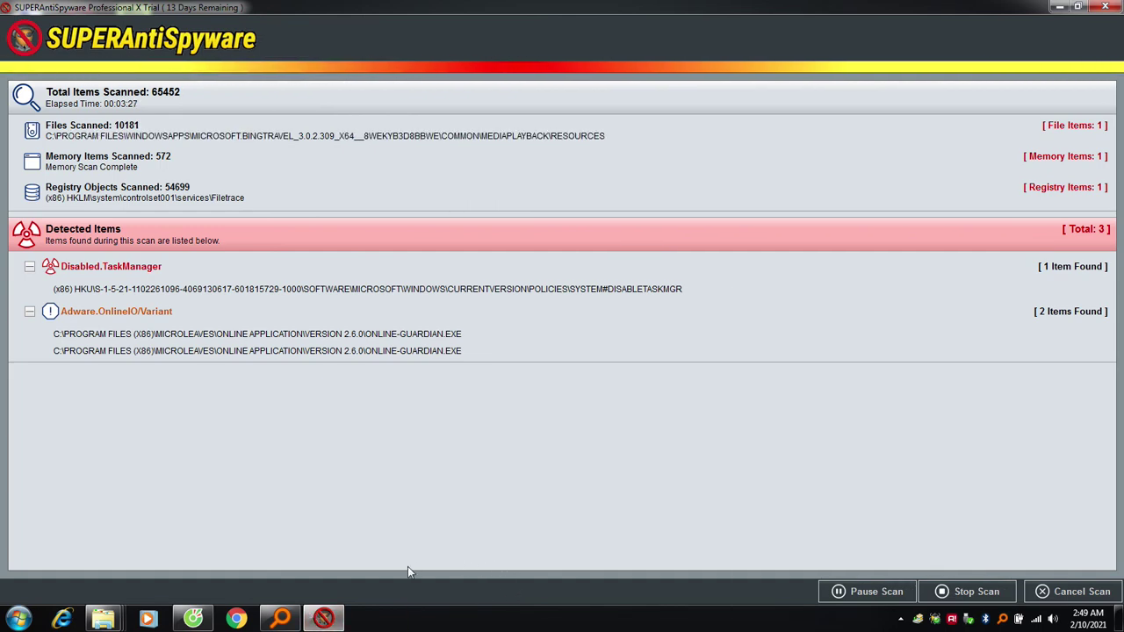
left_click(334, 619)
left_click(335, 620)
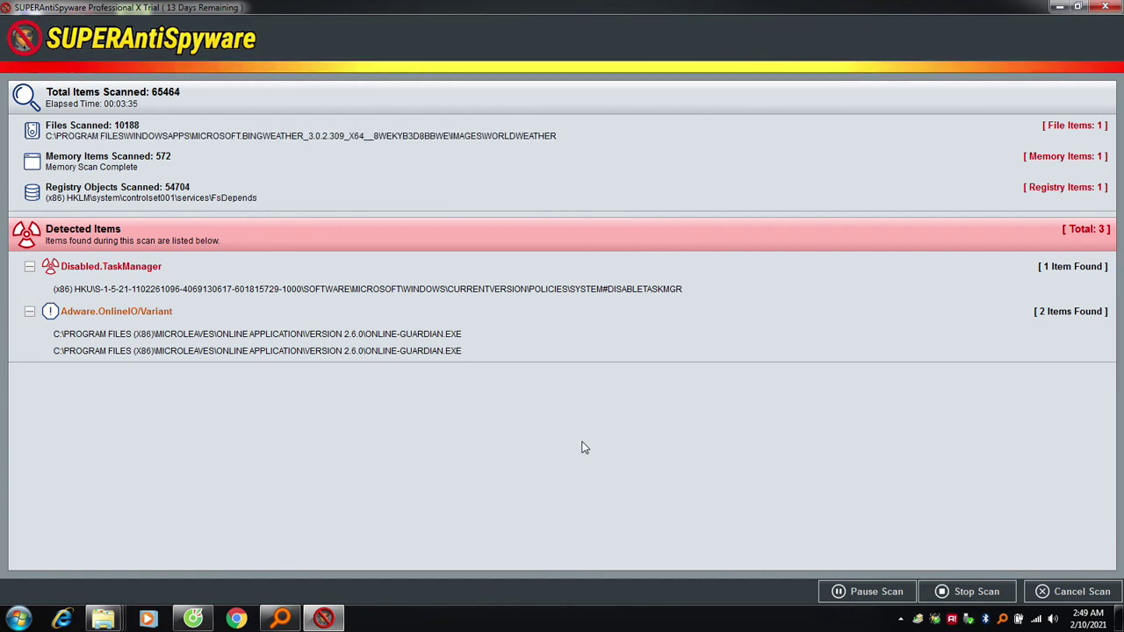
Step: Recheck whether Task Manager can be started from the taskbar, and show the desktop
right_click(374, 621)
right_click(372, 621)
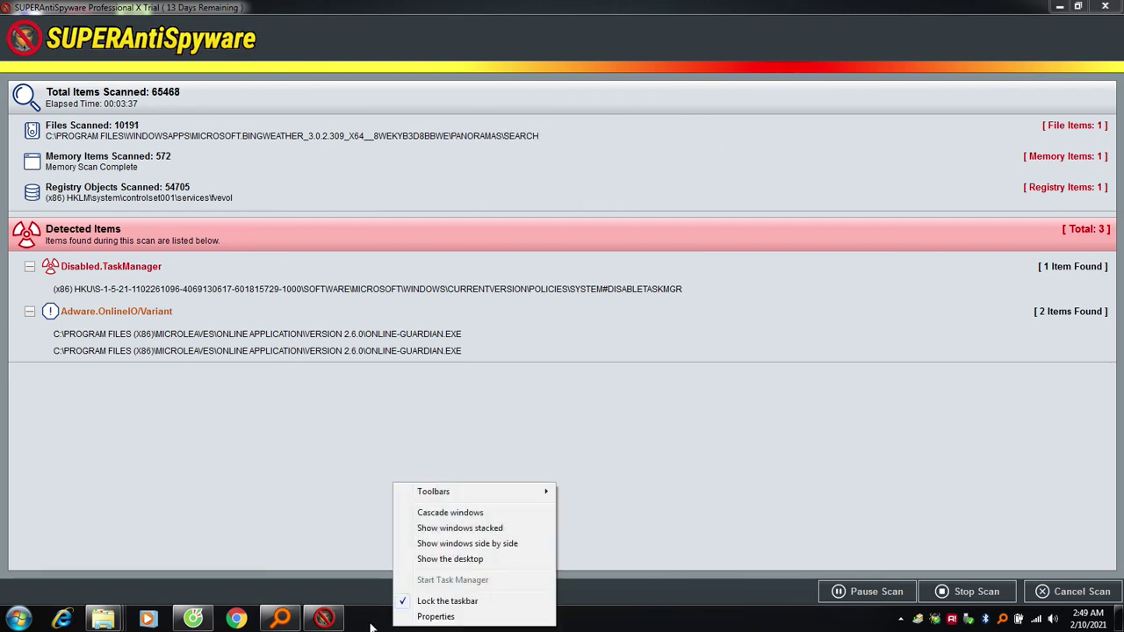
right_click(371, 621)
right_click(690, 620)
left_click(746, 554)
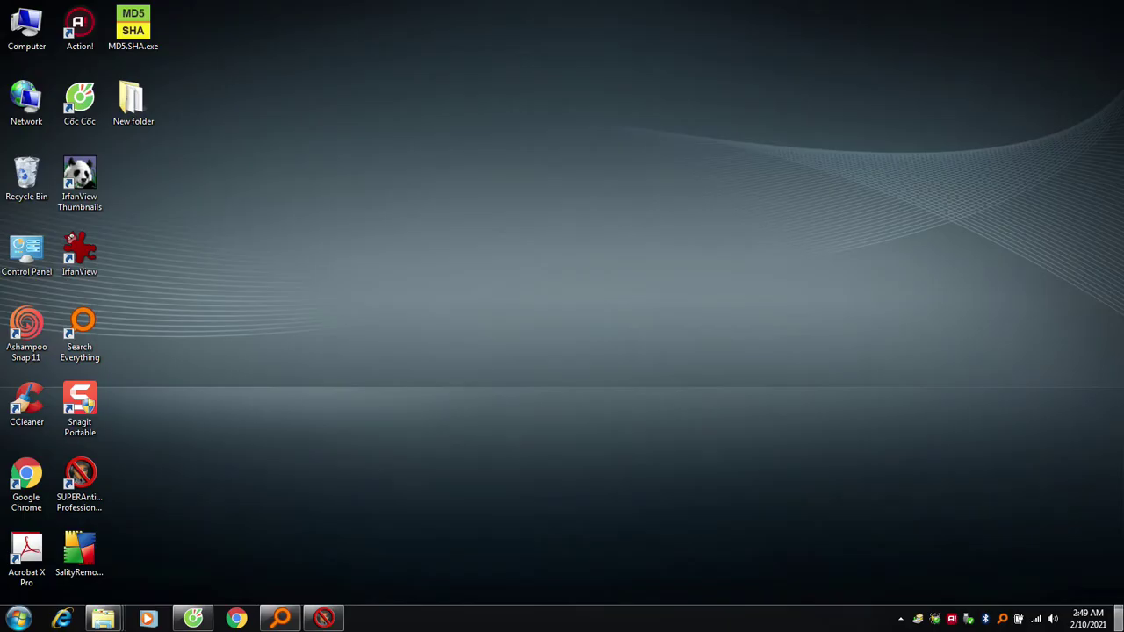
Step: Open New folder on the desktop, select all its files, and return to the SUPERAntiSpyware scan
double_click(133, 99)
mouse_move(620, 494)
left_mouse_down()
mouse_move(502, 295)
mouse_move(501, 226)
left_mouse_up()
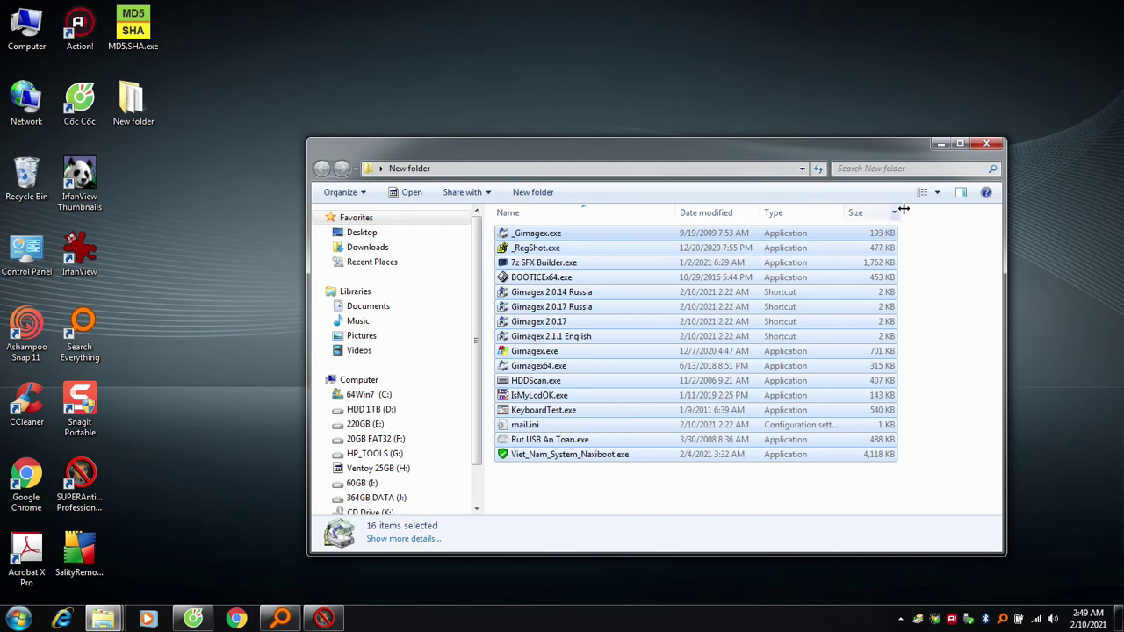
right_click(407, 627)
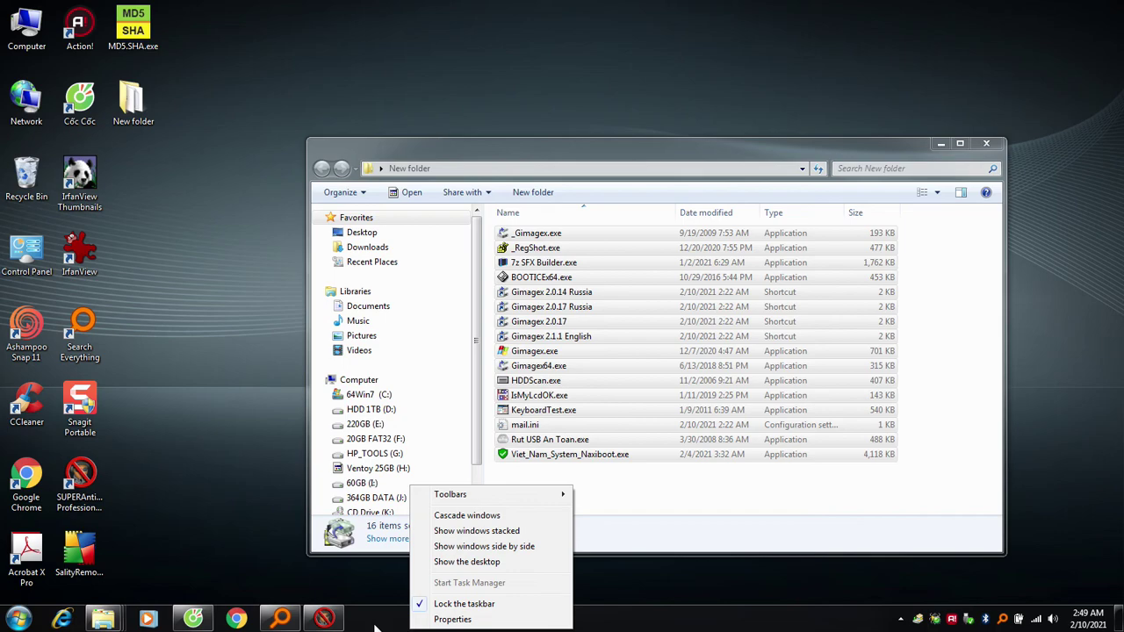
left_click(375, 627)
left_click_drag(851, 155, 825, 66)
key("super+Down")
left_click(323, 618)
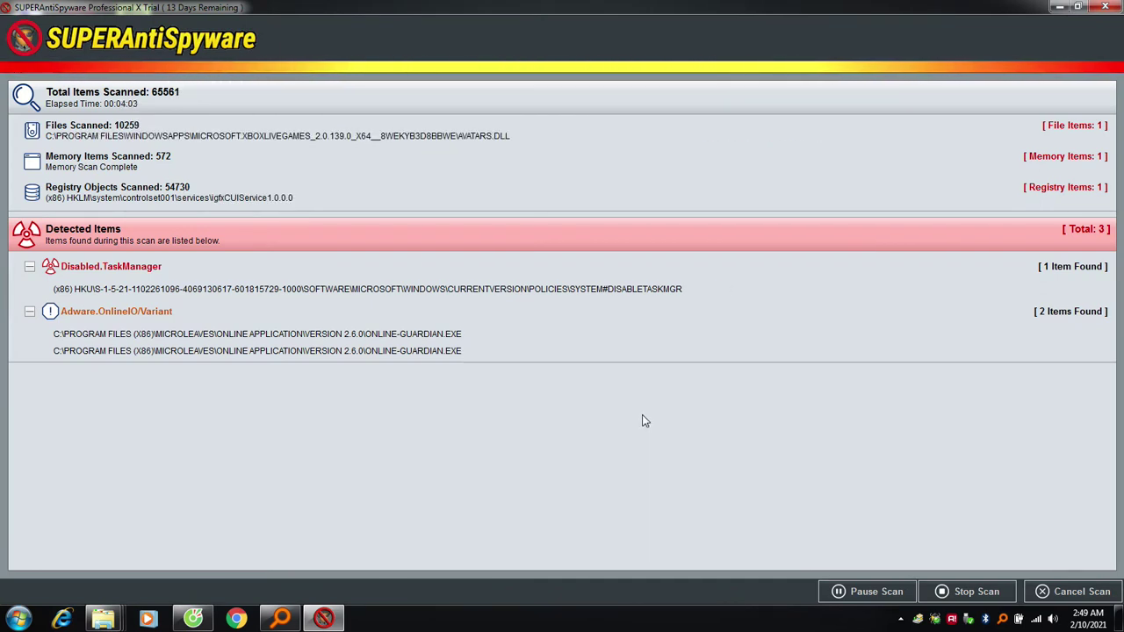
Step: Minimize the Cốc Cốc browser and continue past the SUPERAntiSpyware Scan Results summary to the list of detected items
key("alt+Tab")
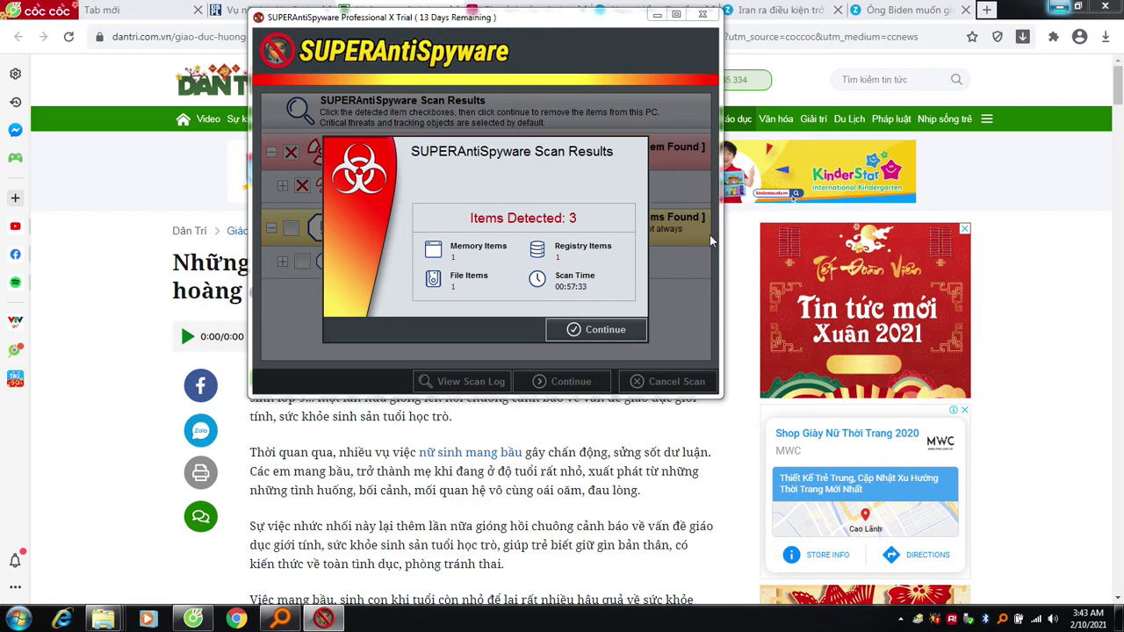
left_click(1060, 7)
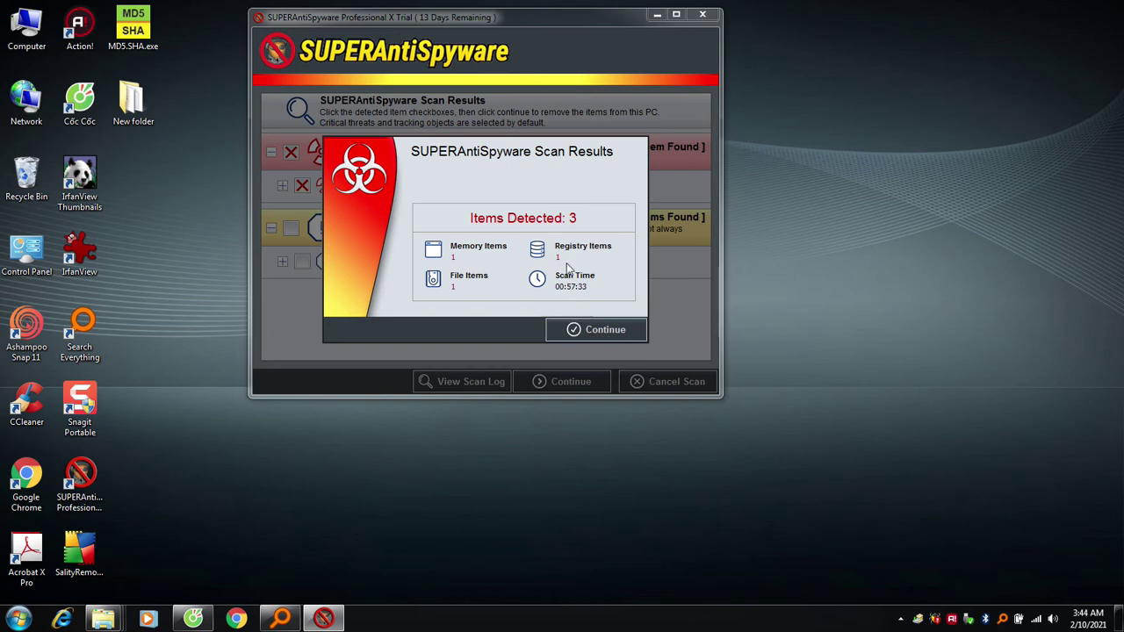
left_click(604, 332)
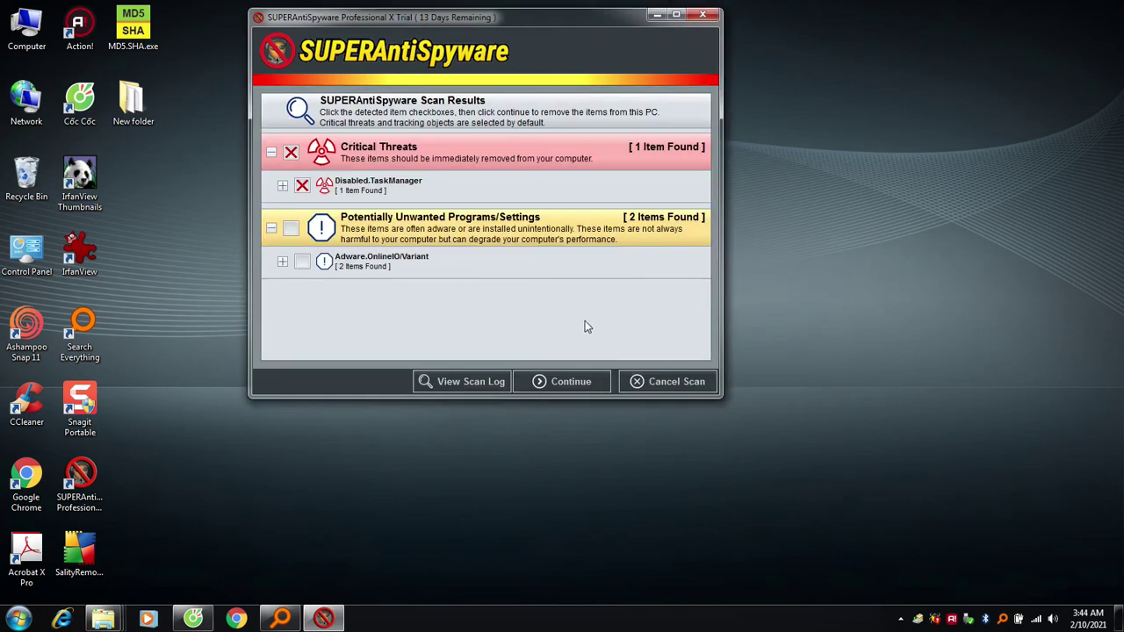
Step: Expand the Disabled.TaskManager and Adware.OnlineIO/Variant detections and mark all Potentially Unwanted Programs/Settings for removal
left_click(678, 17)
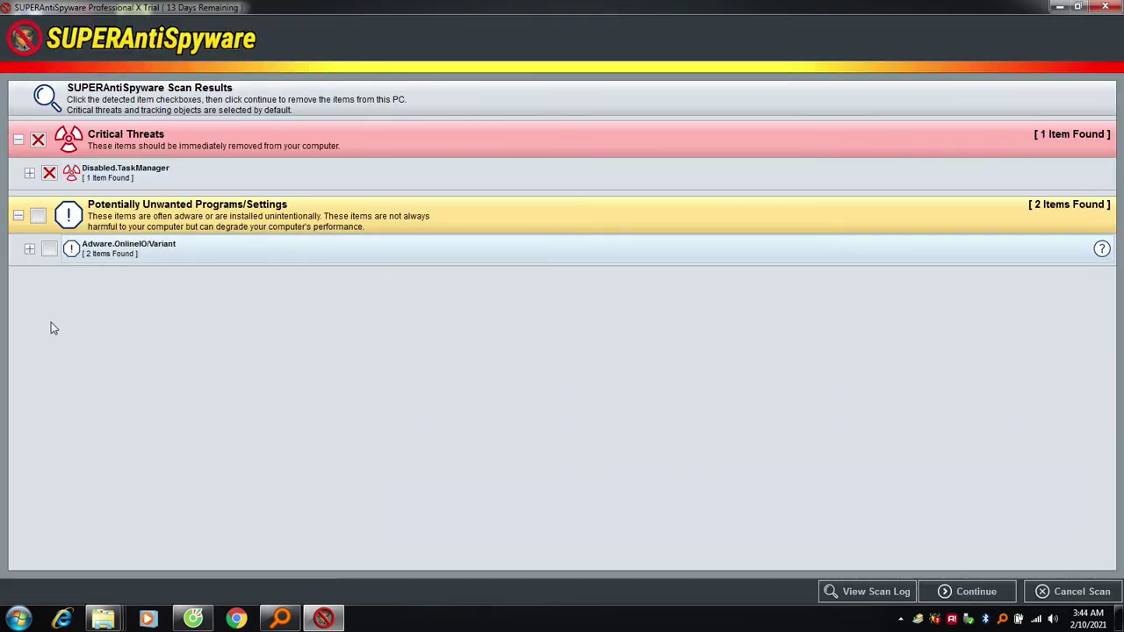
left_click(30, 174)
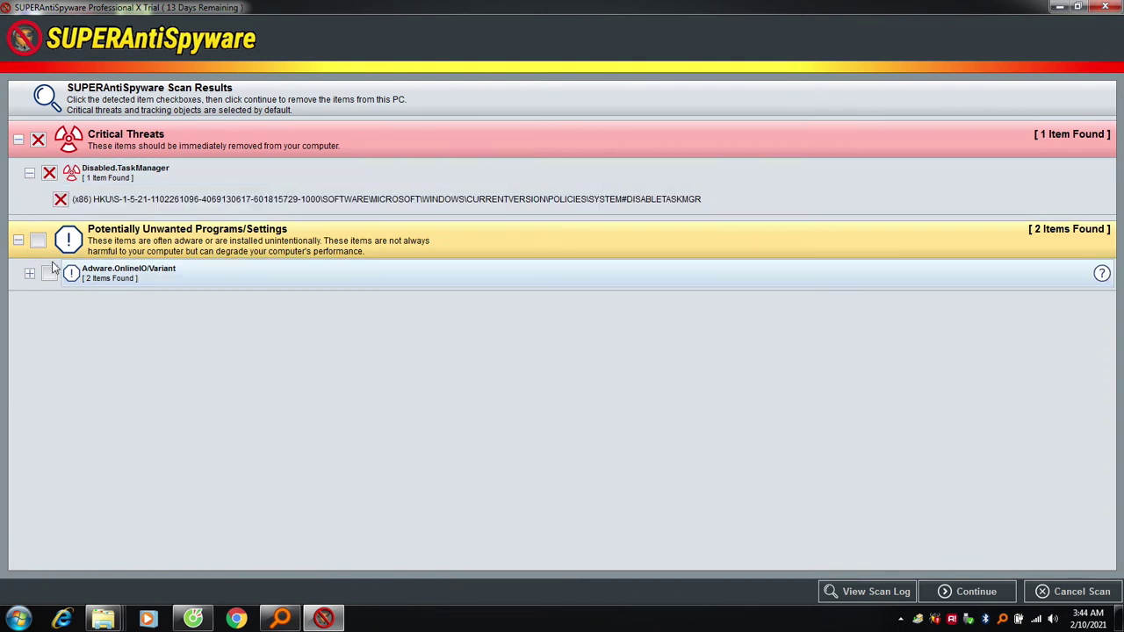
left_click(29, 279)
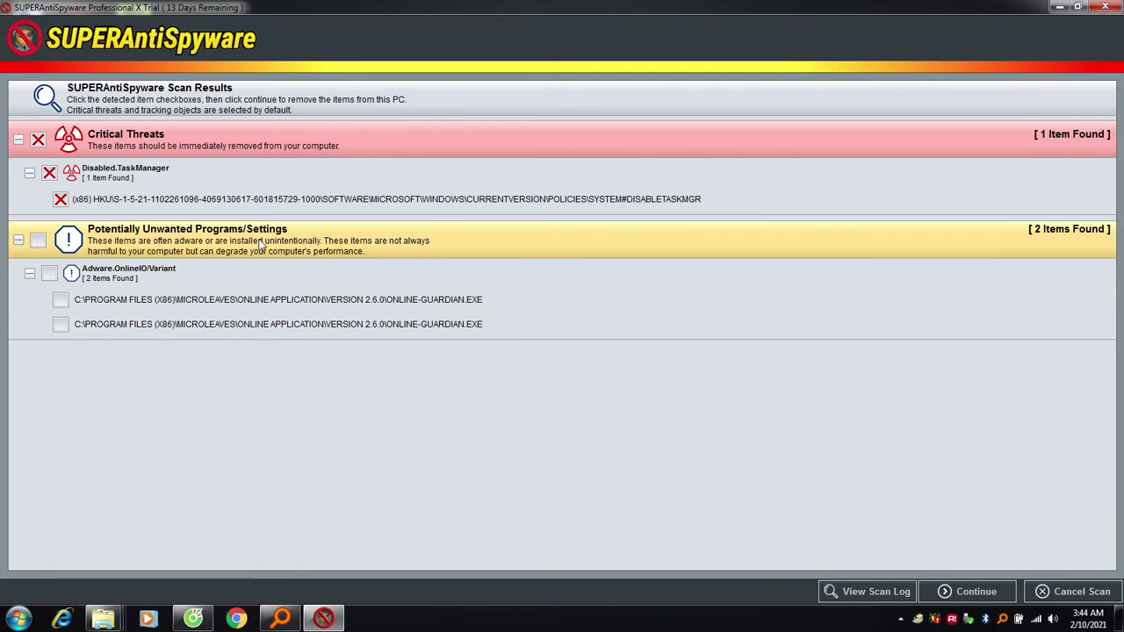
left_click(38, 245)
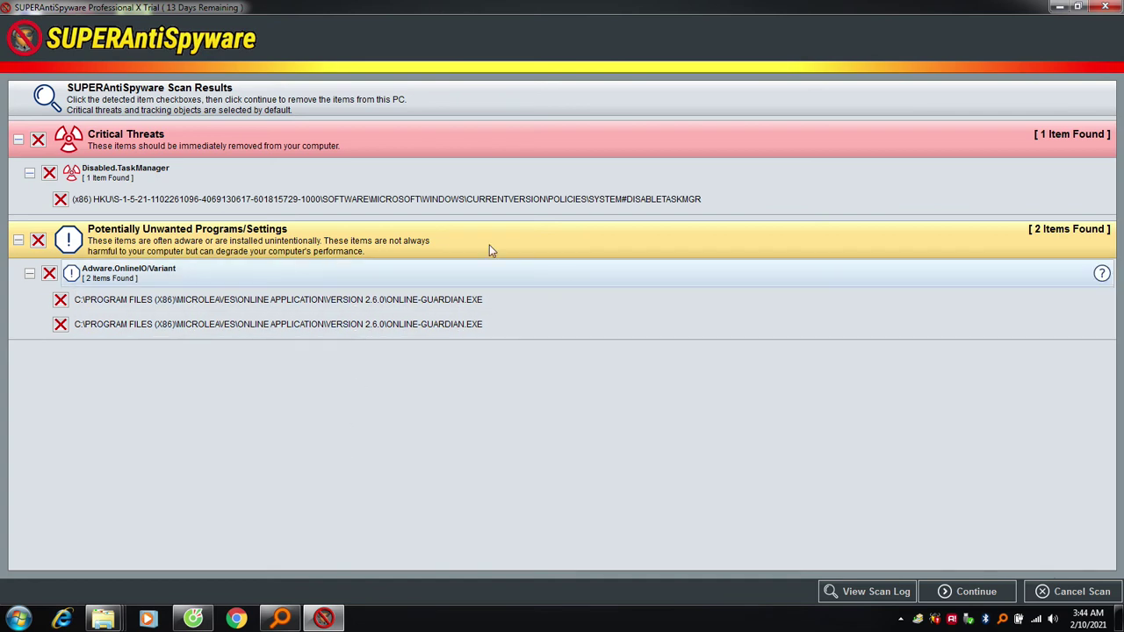
Step: Check the Start Task Manager option on the taskbar before removing the detected threats
right_click(410, 619)
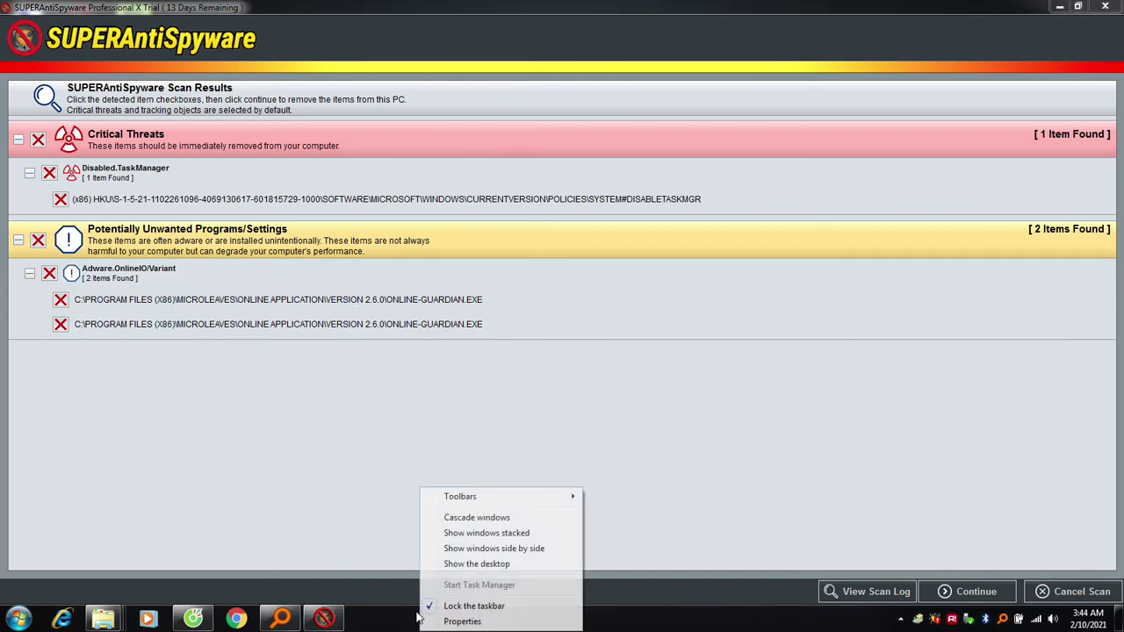
left_click(355, 483)
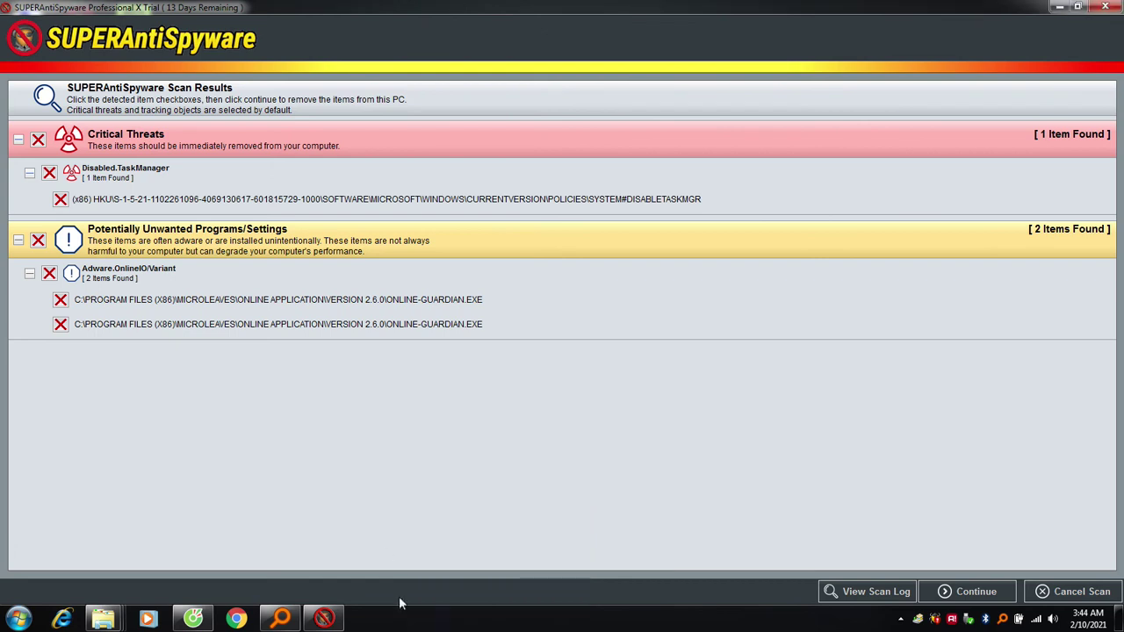
right_click(426, 618)
left_click(342, 464)
right_click(435, 625)
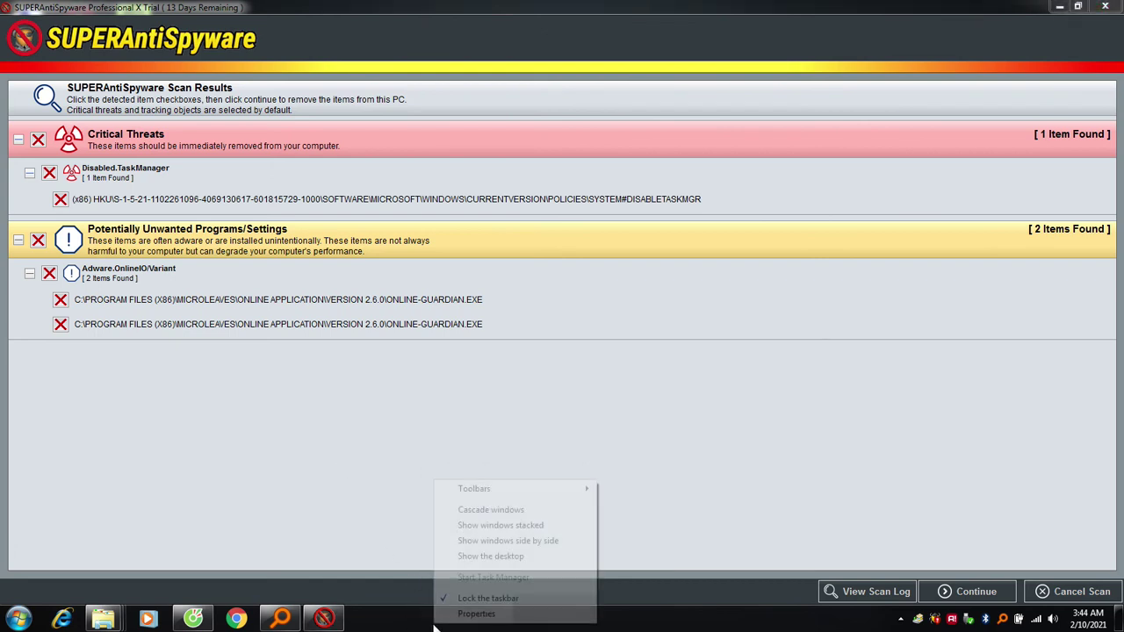
left_click(360, 485)
Step: Open New folder on the desktop, sort its files by type, and try to open the Gimagex 2.0.17 shortcut
left_click(1077, 6)
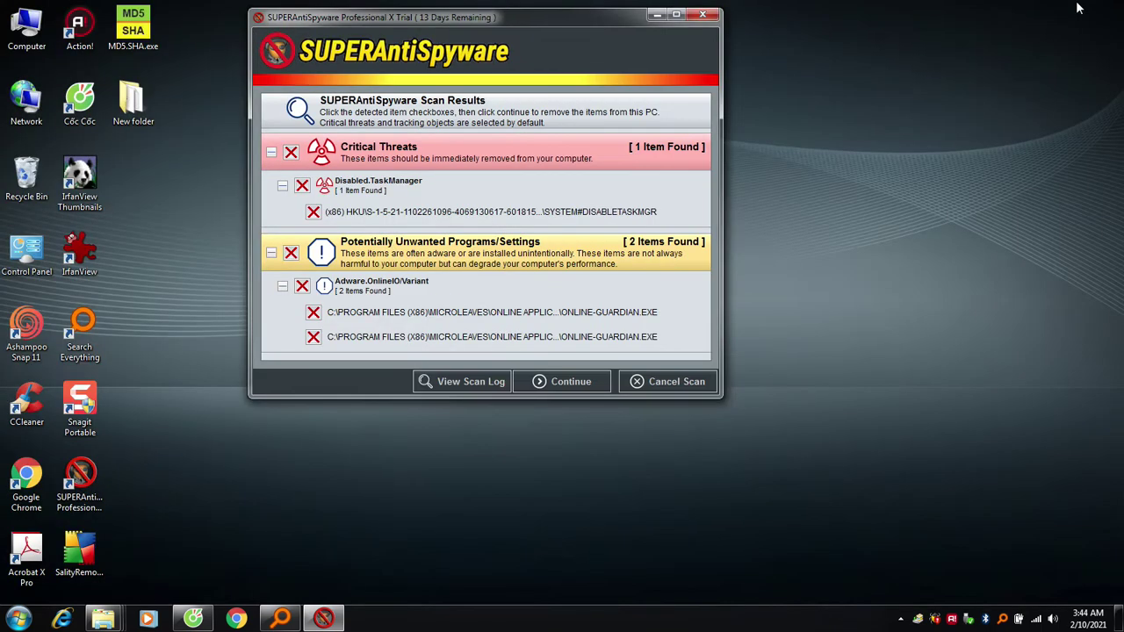
left_click_drag(584, 14, 710, 58)
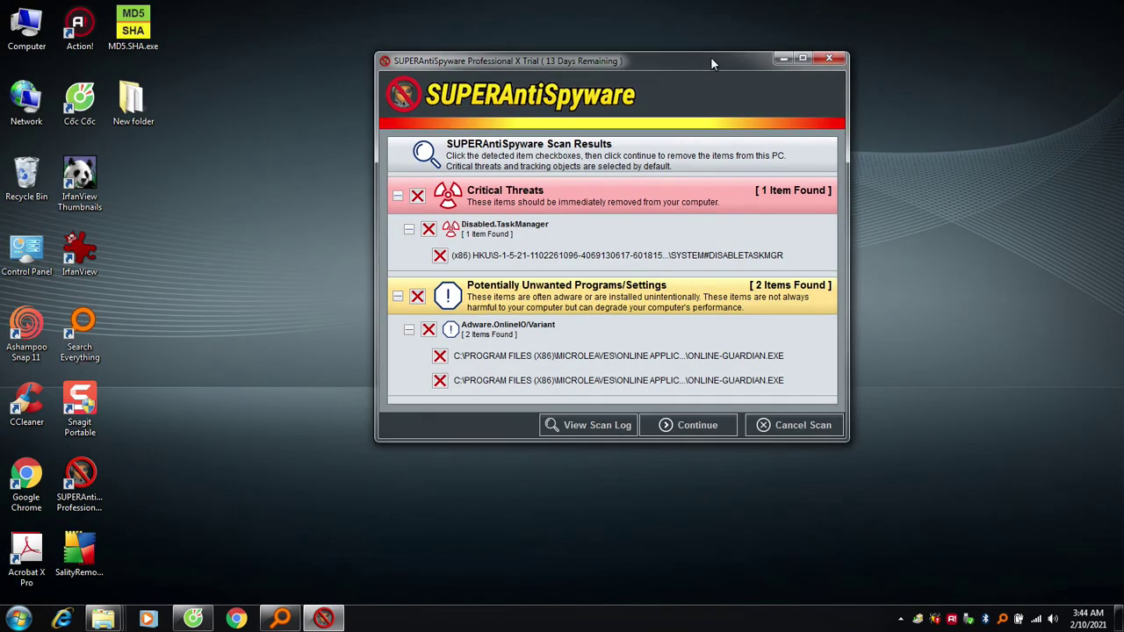
double_click(133, 101)
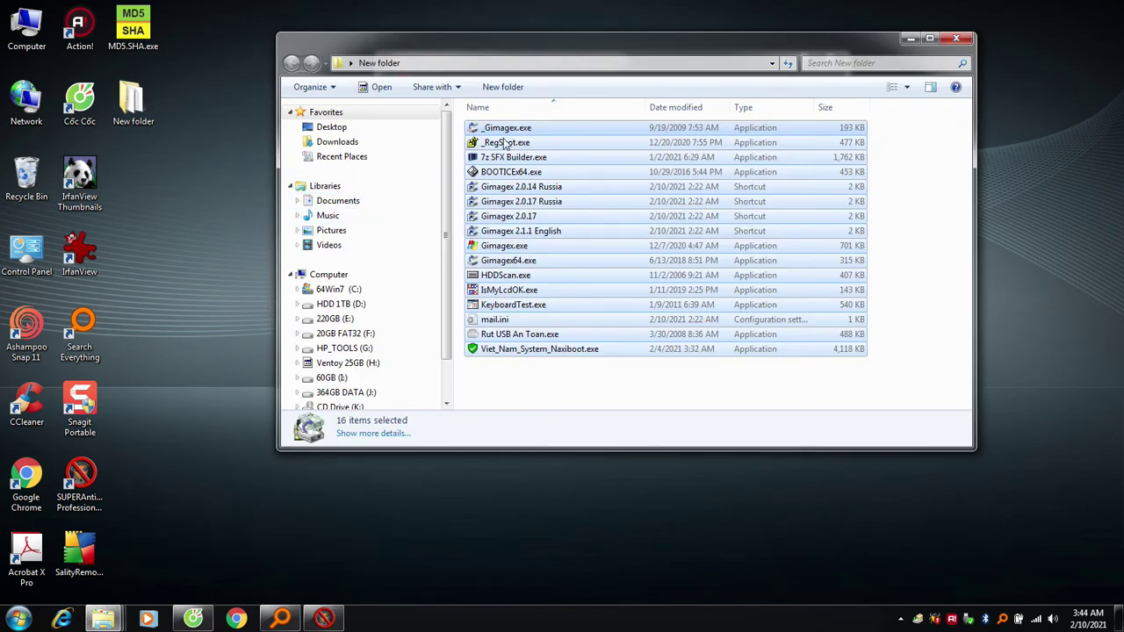
left_click(534, 422)
left_click(743, 107)
left_click_drag(578, 381, 505, 309)
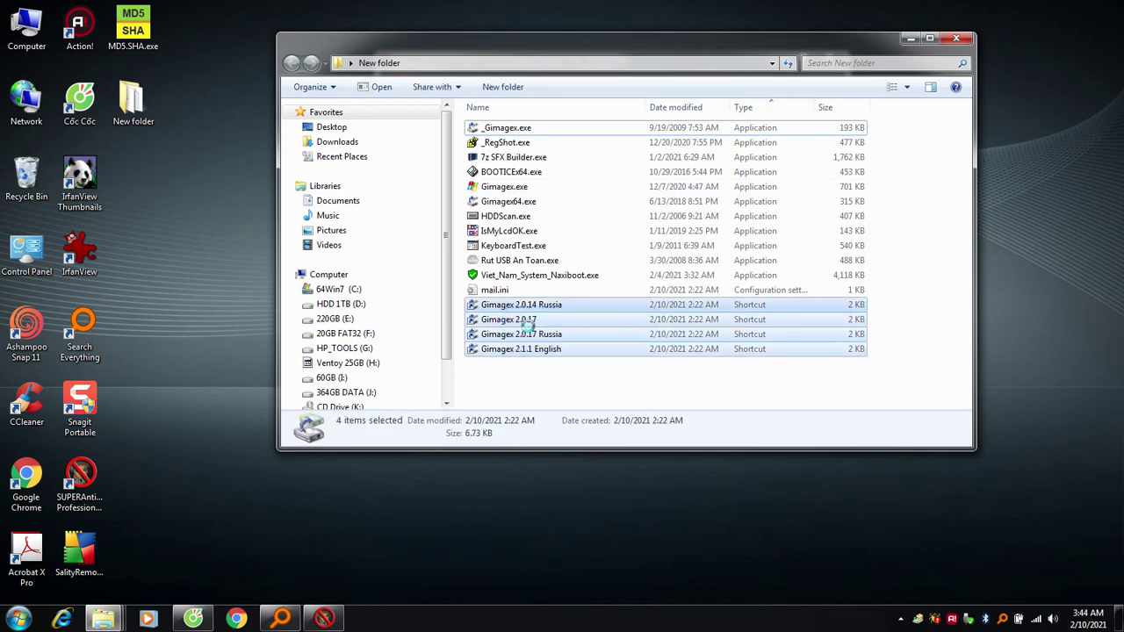
double_click(528, 324)
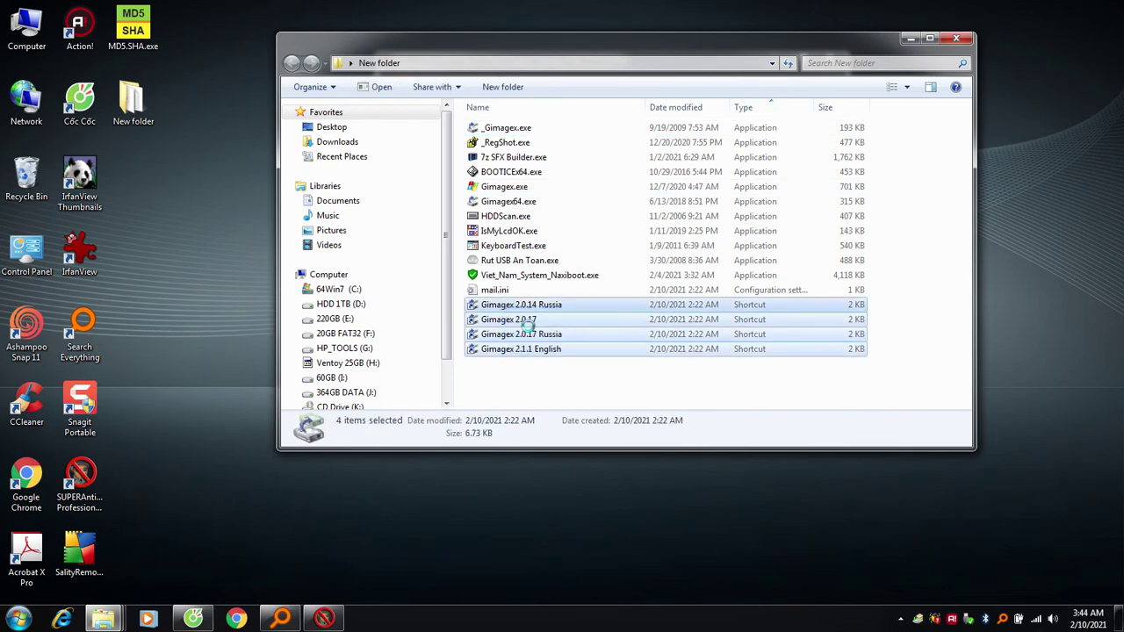
Step: Delete the four Gimagex shortcuts from New folder and sort the remaining files by name in ascending order
right_click(527, 321)
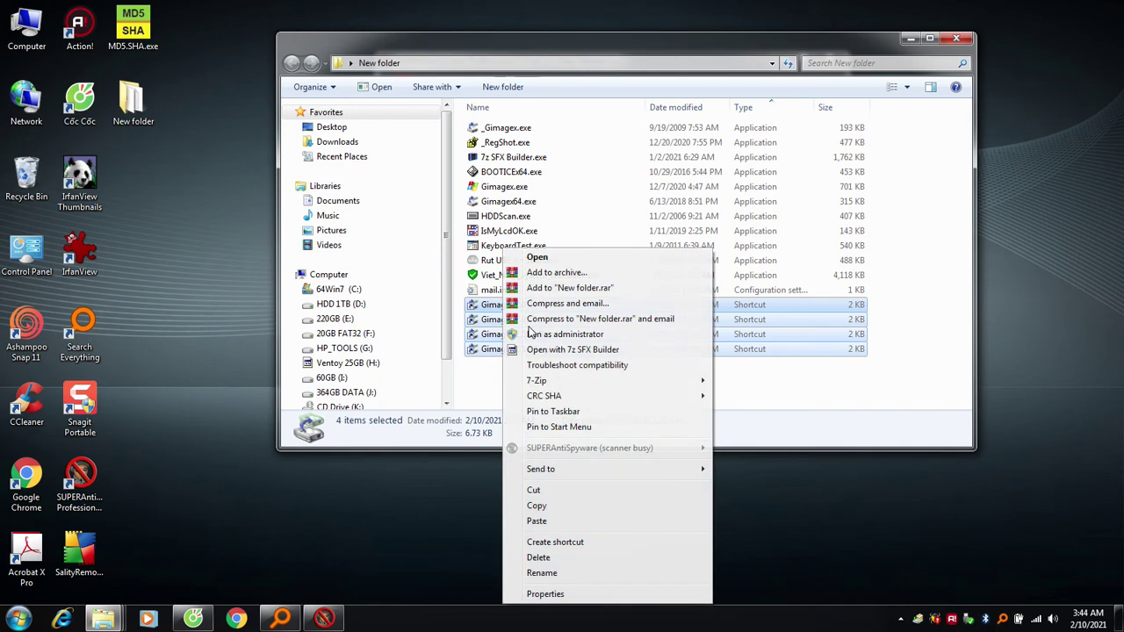
left_click(557, 559)
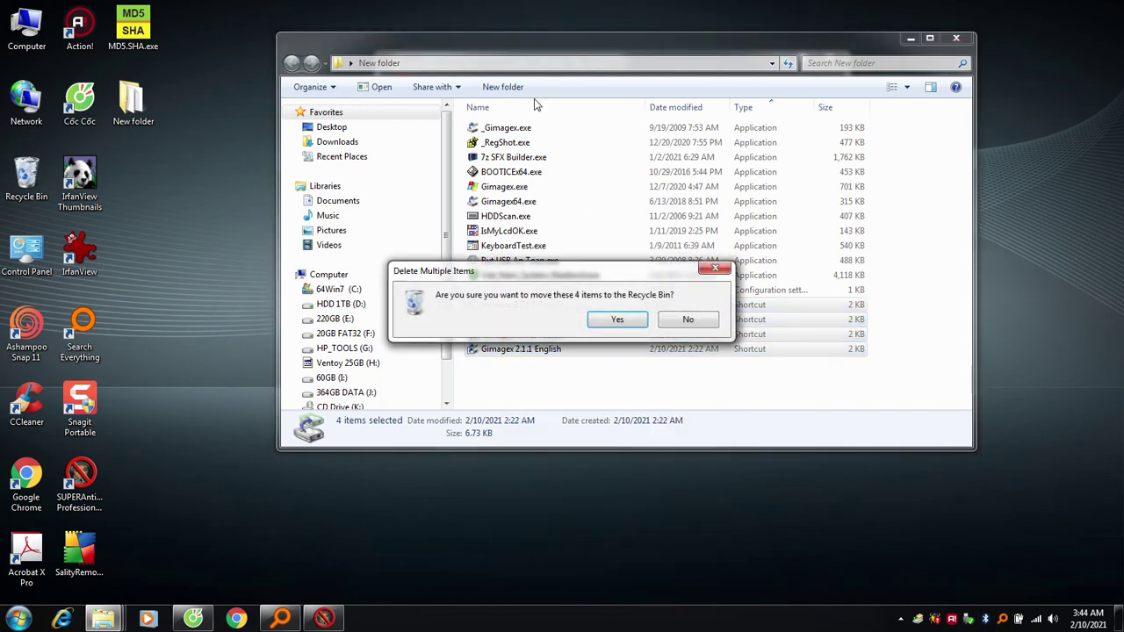
key("Return")
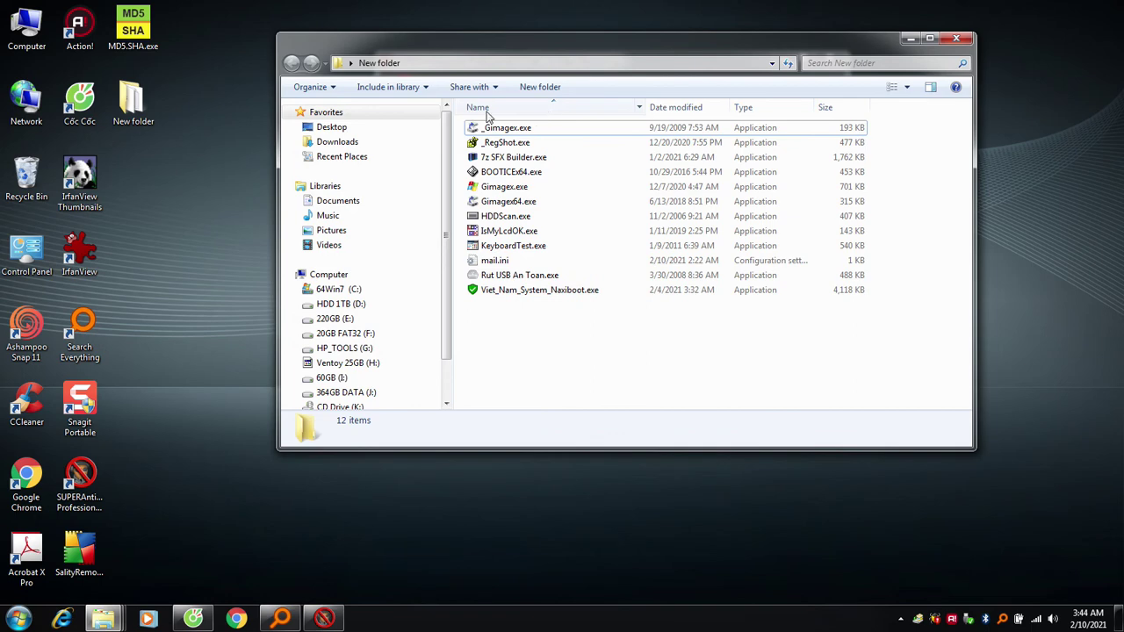
left_click(545, 111)
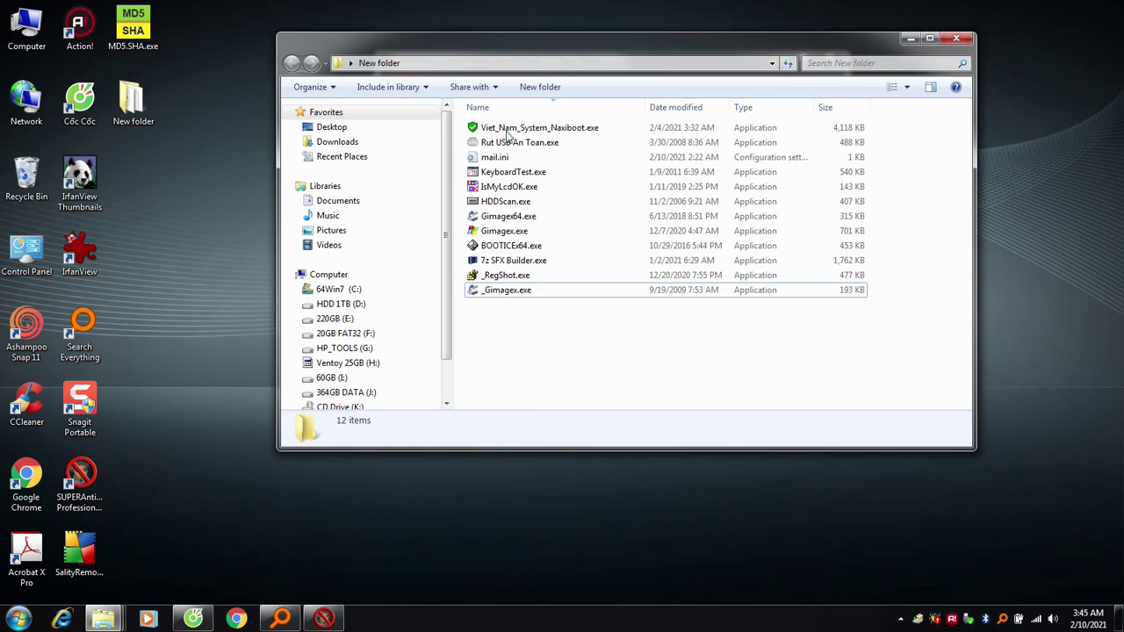
left_click(505, 107)
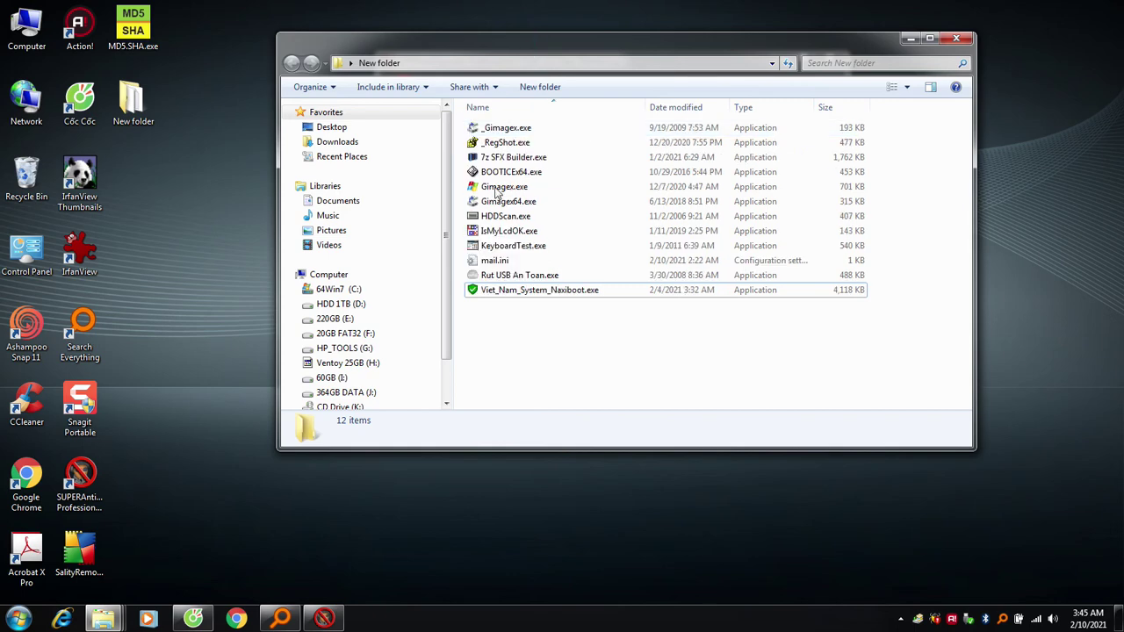
Step: Review the SUPERAntiSpyware scan results, minimize them, and launch the six selected programs from _Gimagex.exe through Gimagex64.exe
left_click_drag(462, 121, 531, 209)
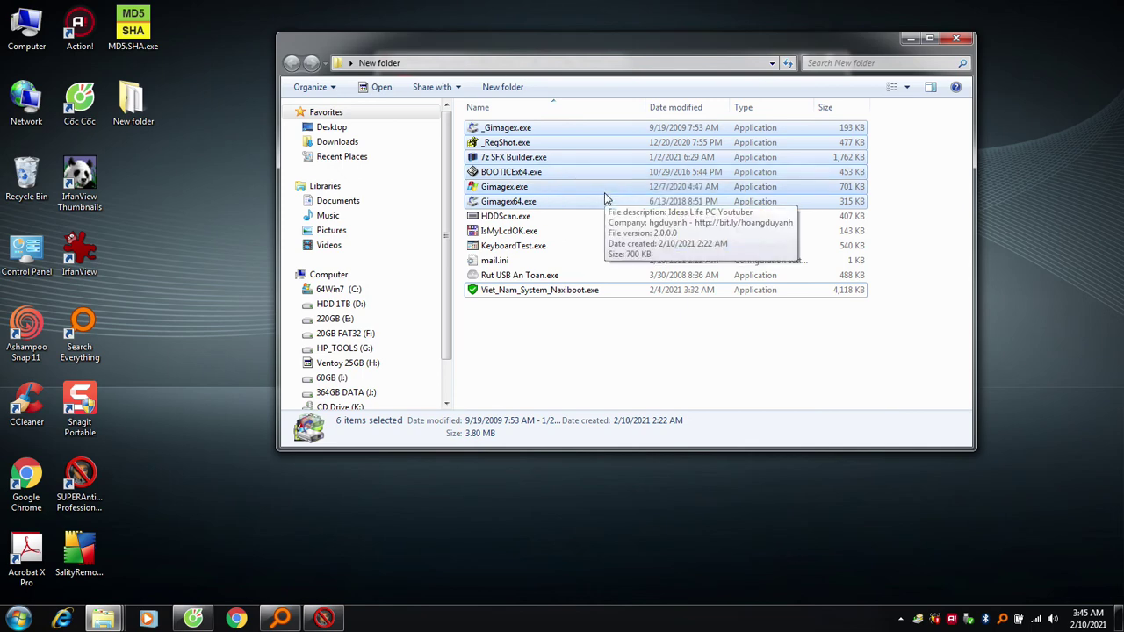
left_click(327, 619)
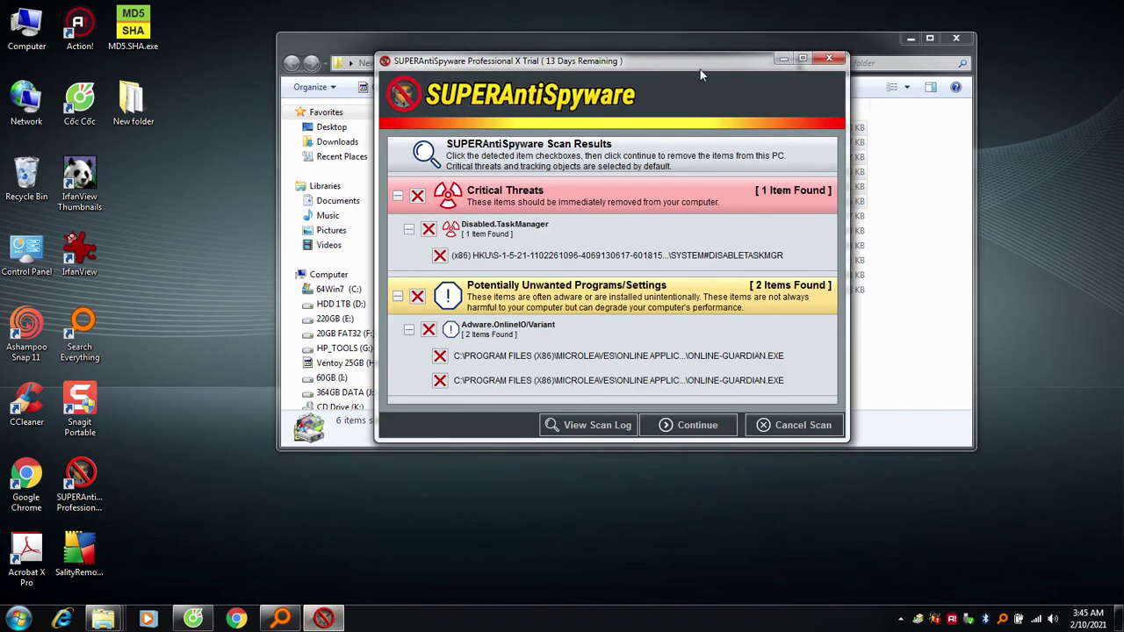
left_click_drag(700, 58, 763, 140)
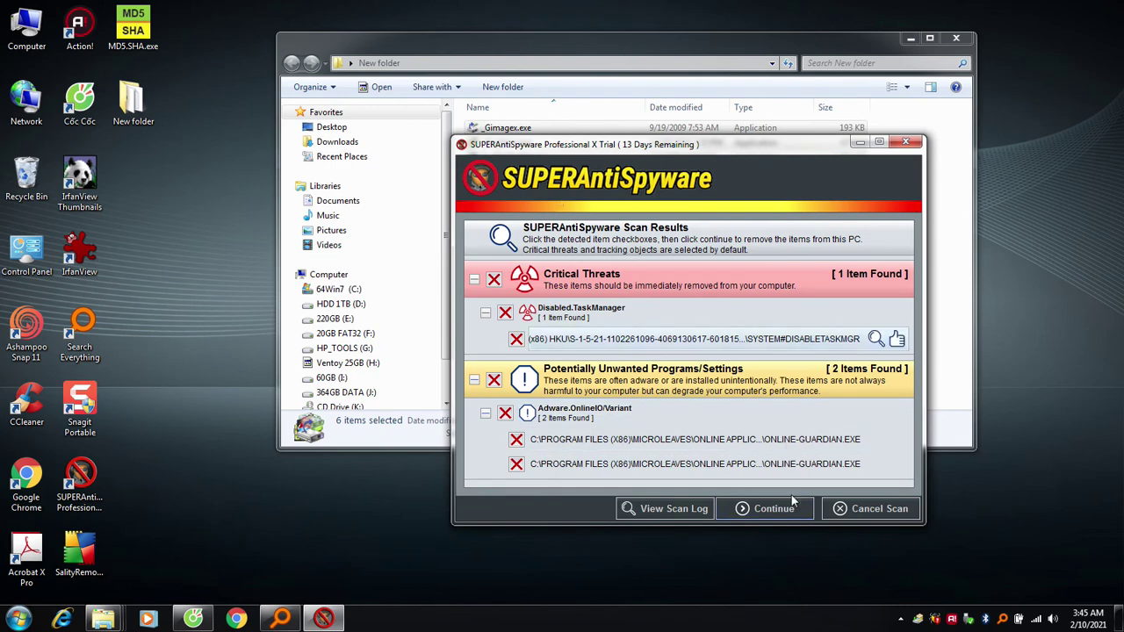
left_click(860, 142)
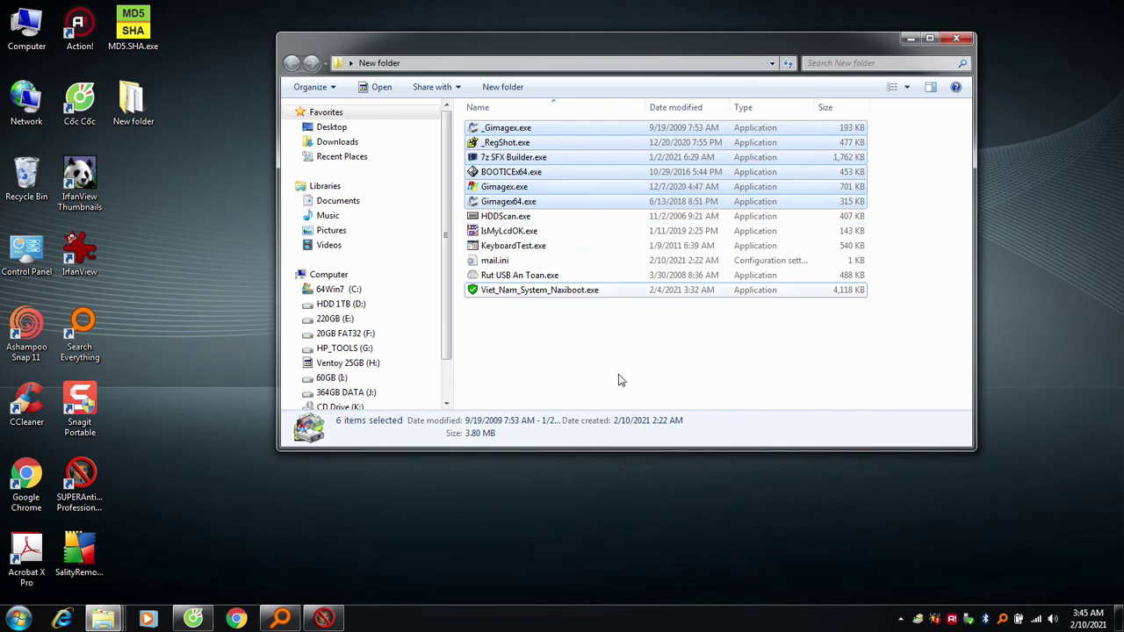
double_click(571, 188)
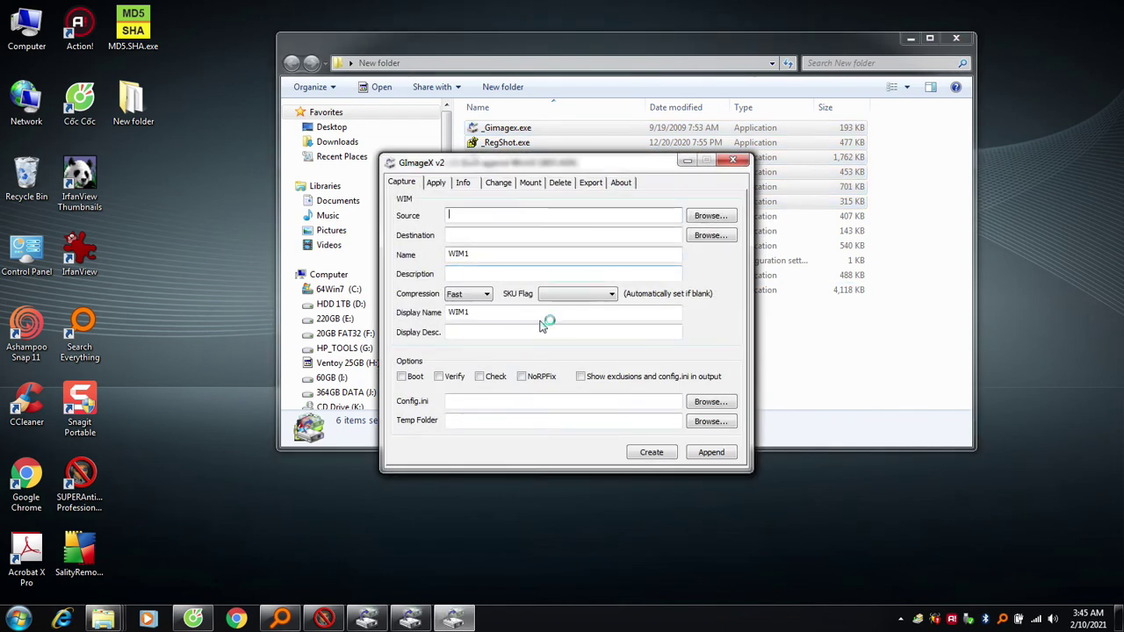
Step: Close the extra GImageX windows, including v2.2.0, and dismiss the NaSi.exe application error
left_click(740, 162)
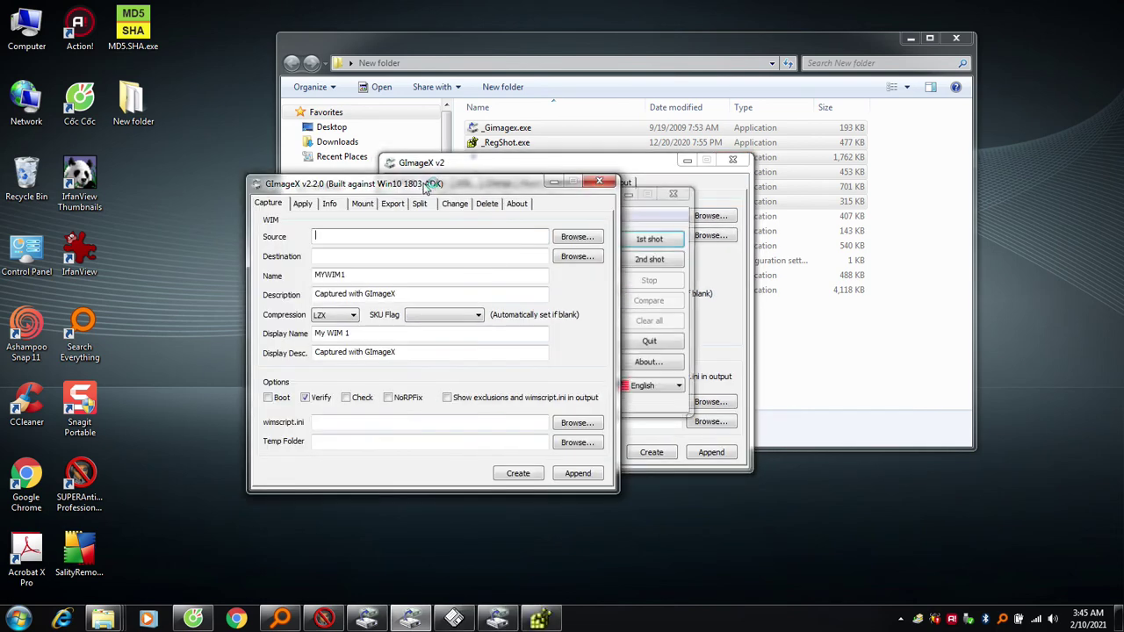
left_click_drag(474, 218, 341, 227)
left_click(602, 165)
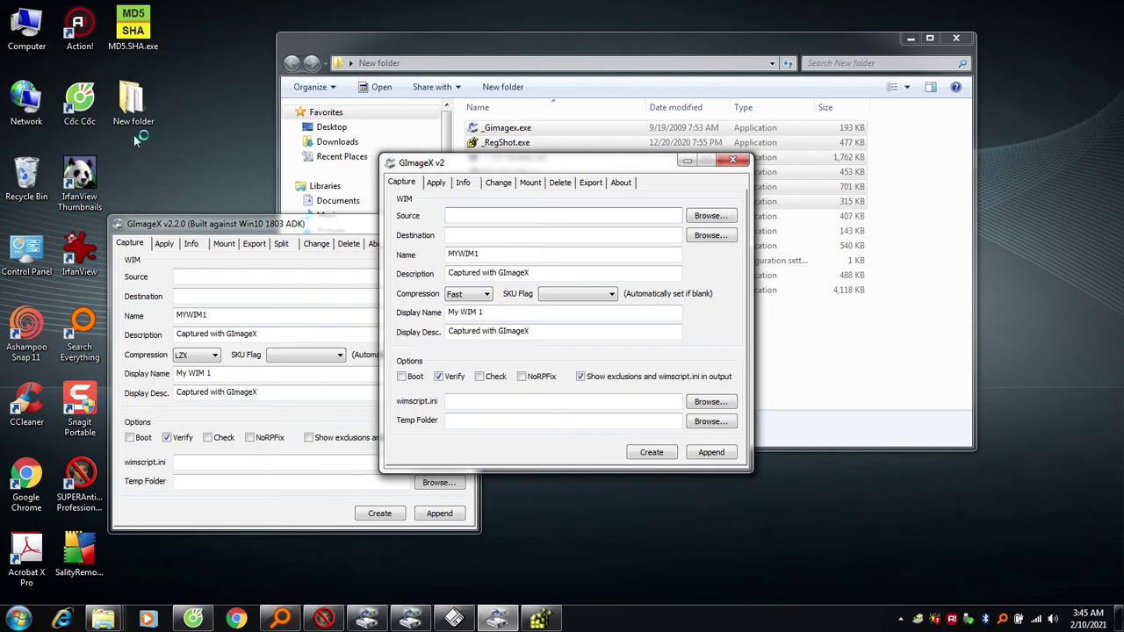
left_click(736, 162)
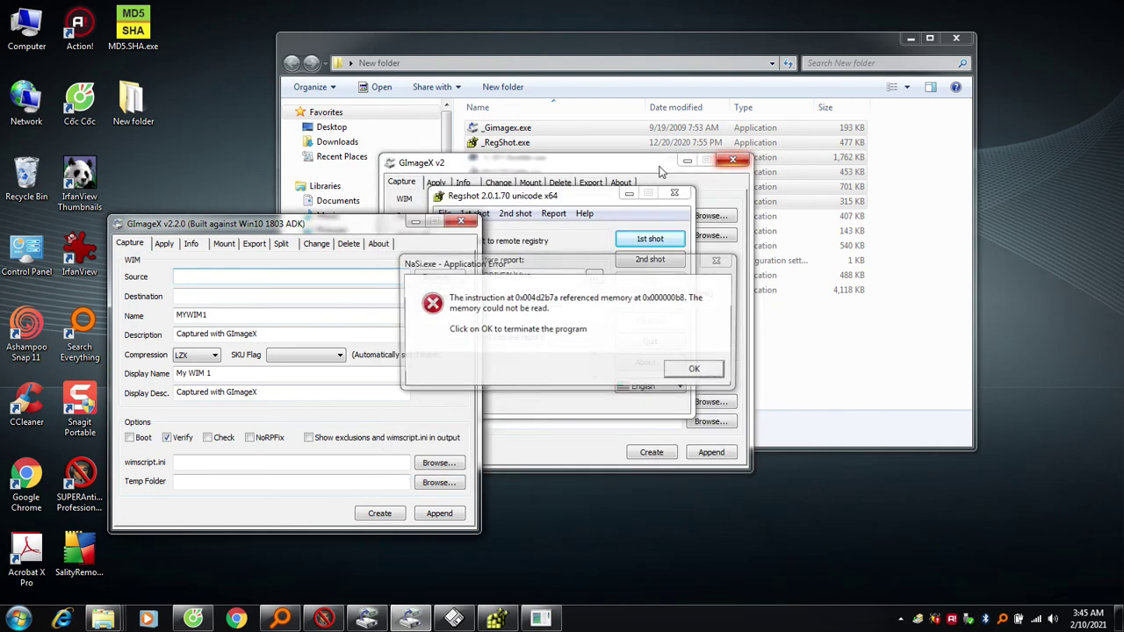
left_click(706, 373)
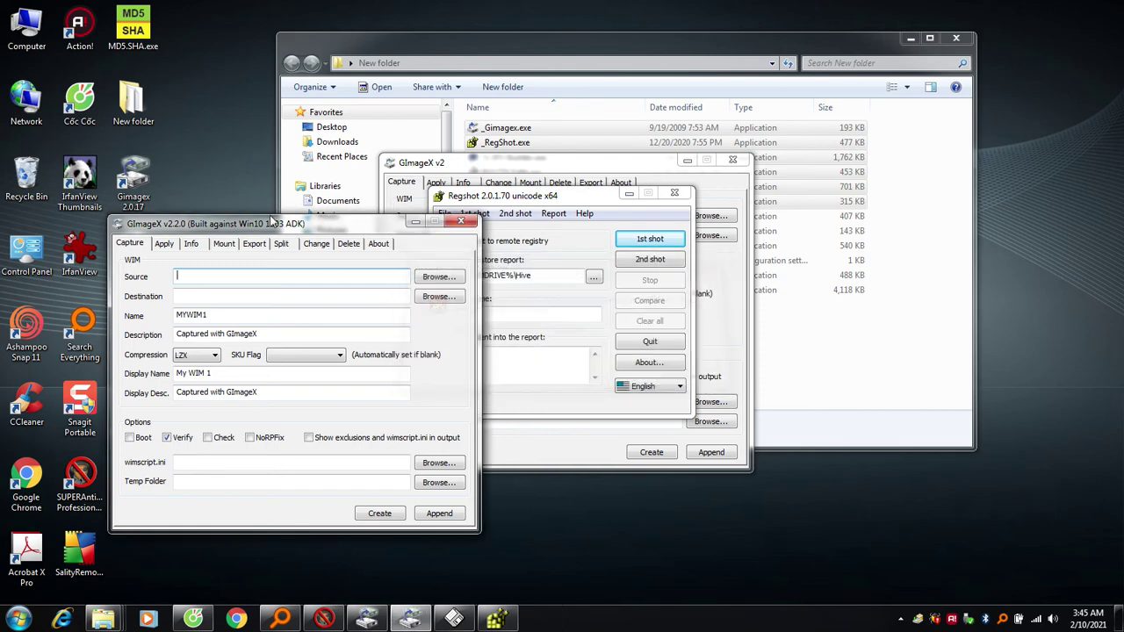
left_click_drag(269, 217, 343, 240)
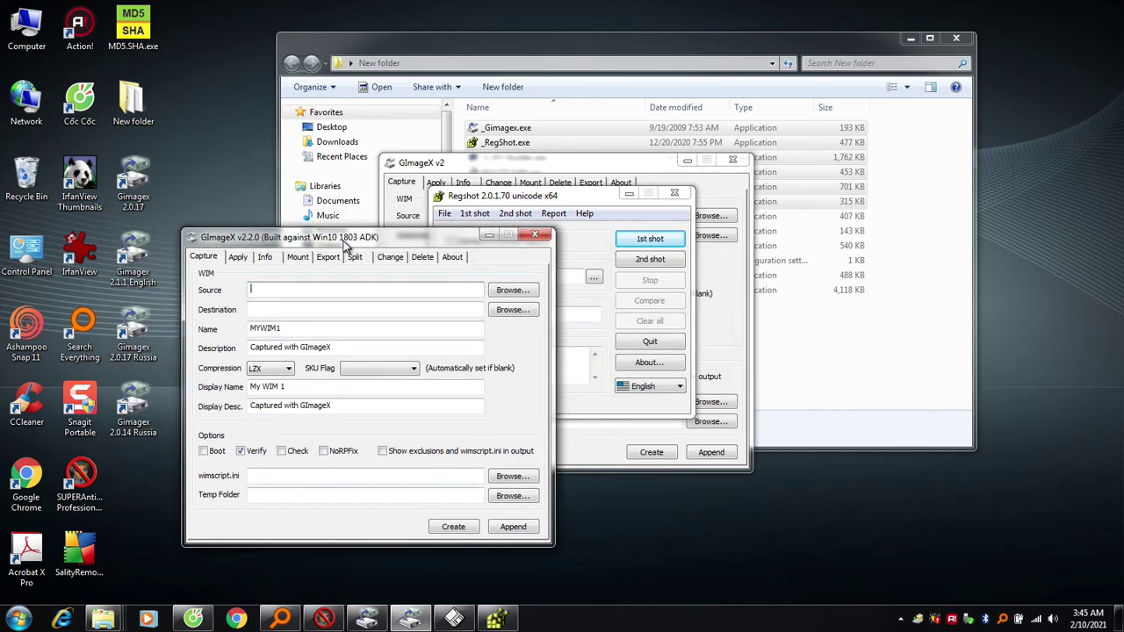
left_click(536, 235)
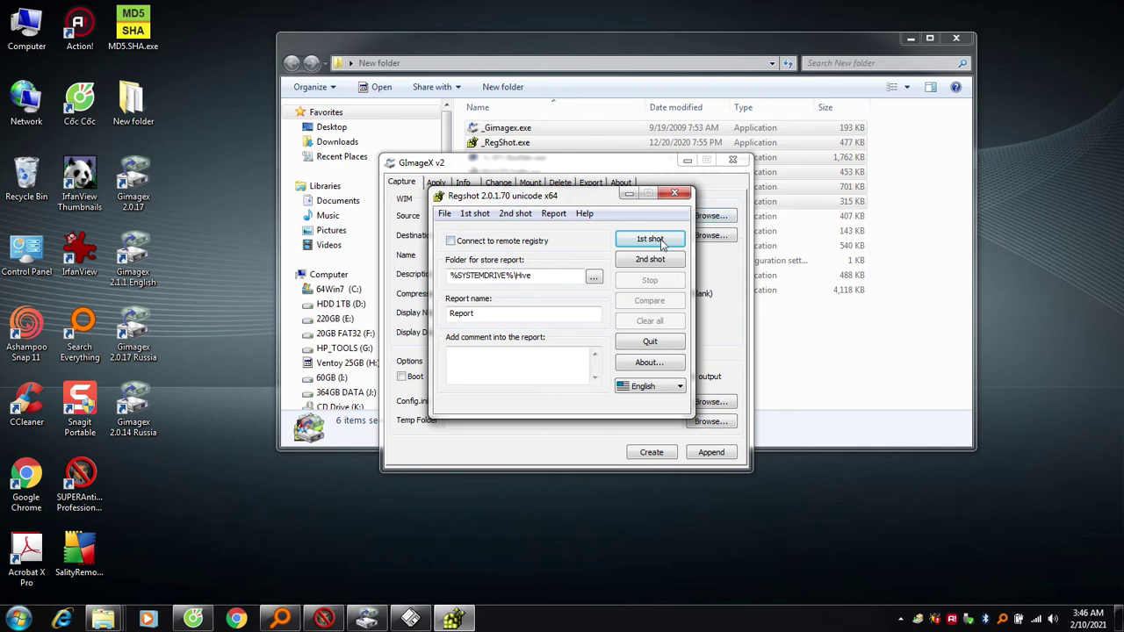
Step: Try to close the Cốc Cốc browser, cancel the prompt about its open tabs, and minimize its window
left_click_drag(614, 195, 787, 328)
right_click(194, 618)
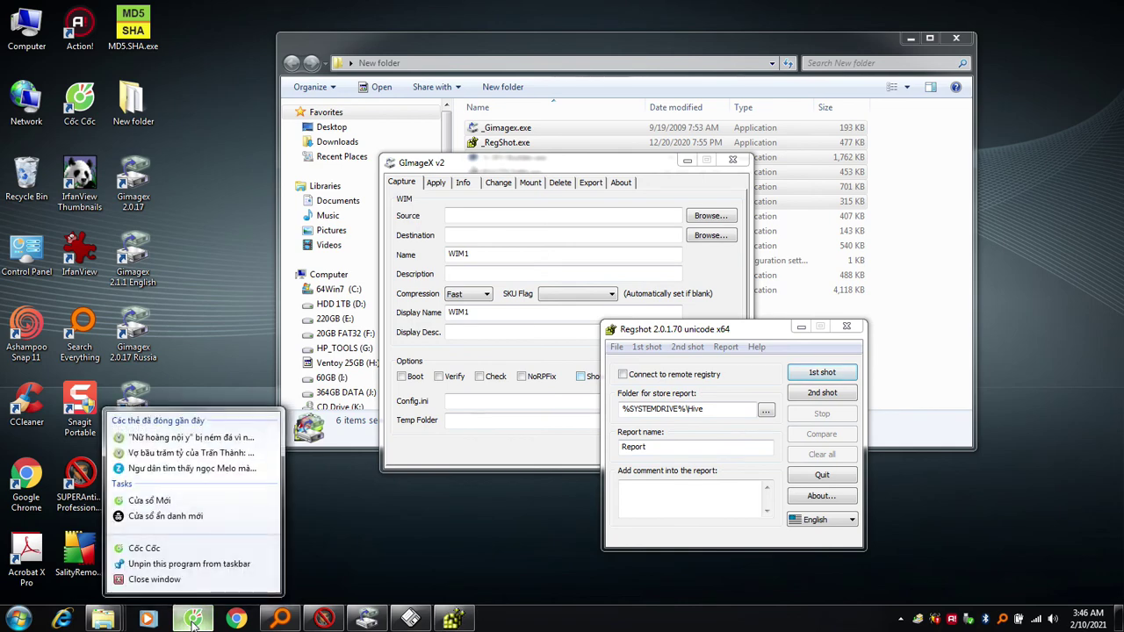
left_click(166, 577)
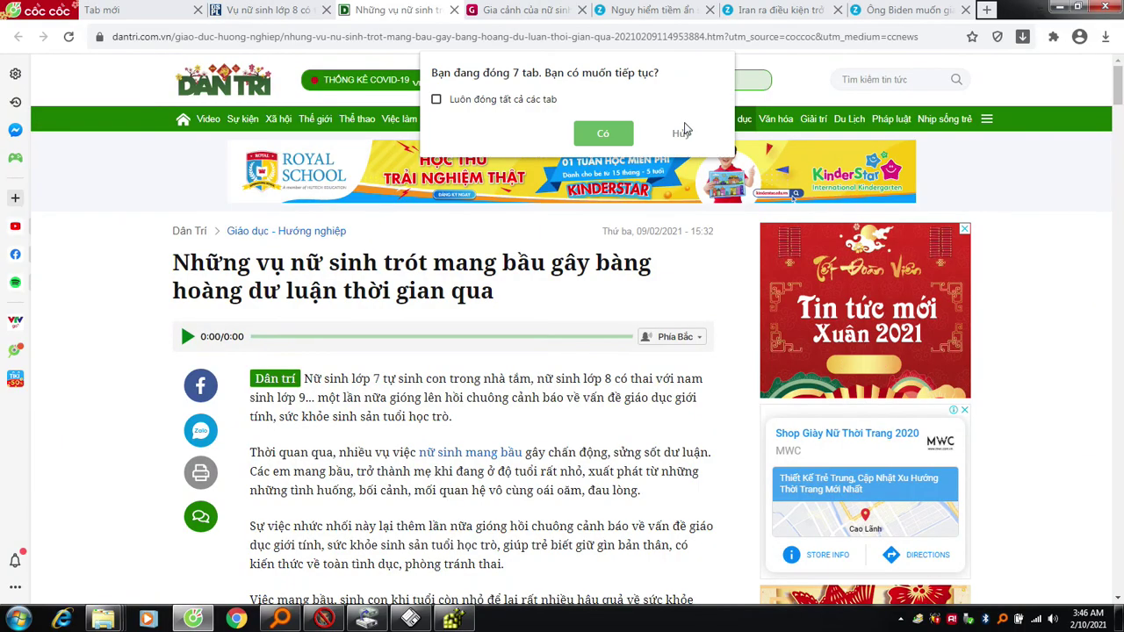
left_click(682, 132)
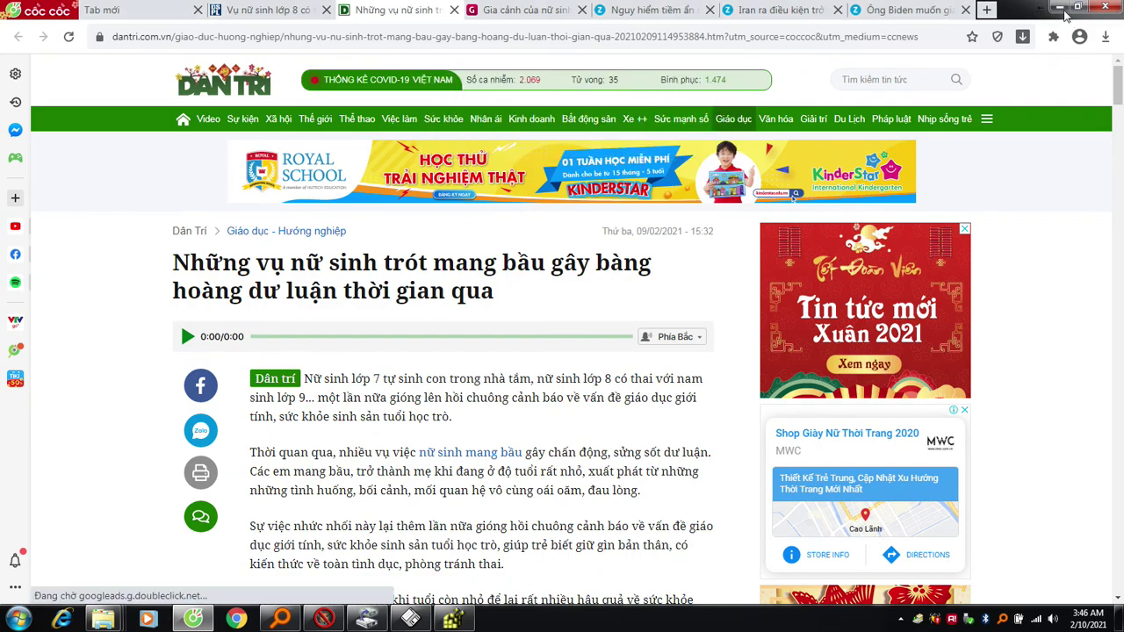
left_click(1060, 9)
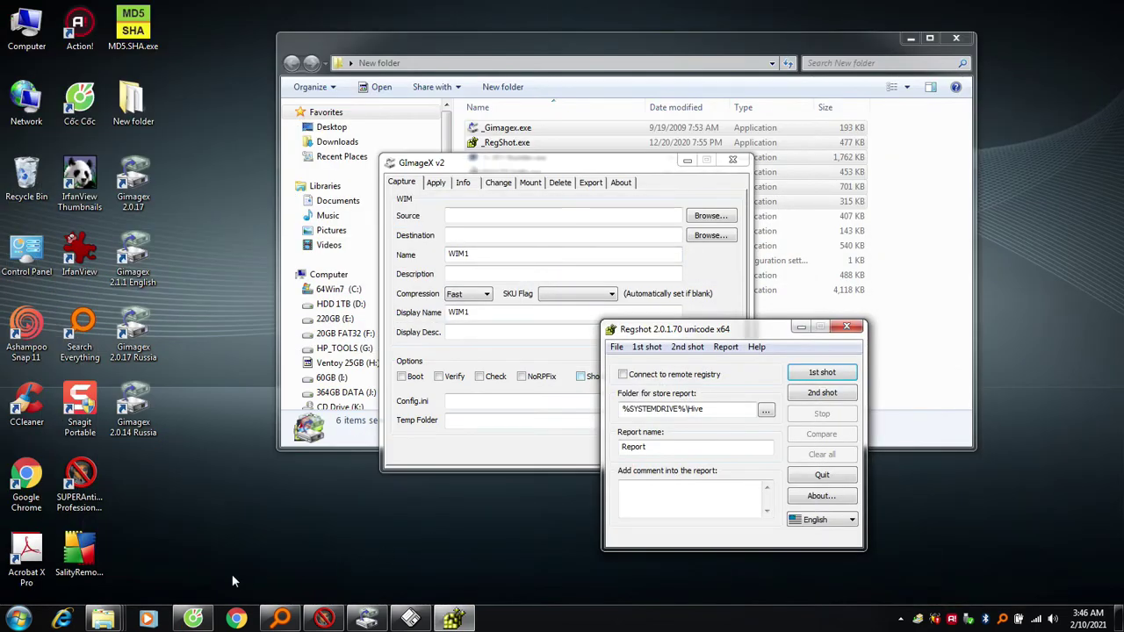
right_click(699, 622)
left_click(638, 542)
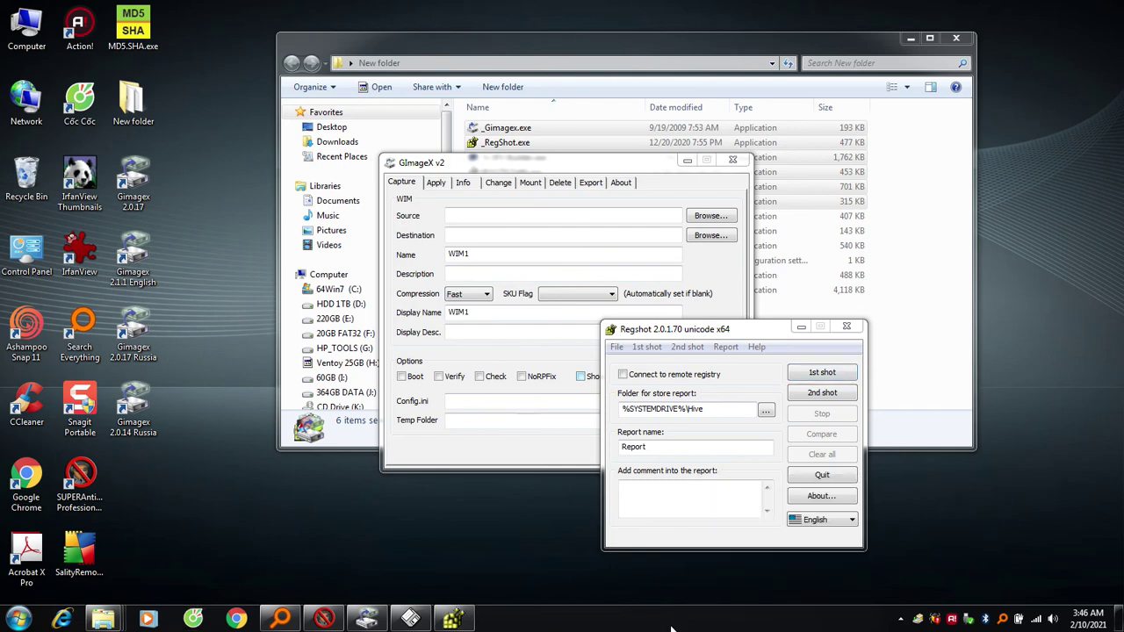
Step: Close the remaining Regshot, GImageX v2, and BOOTICE windows
left_click(846, 332)
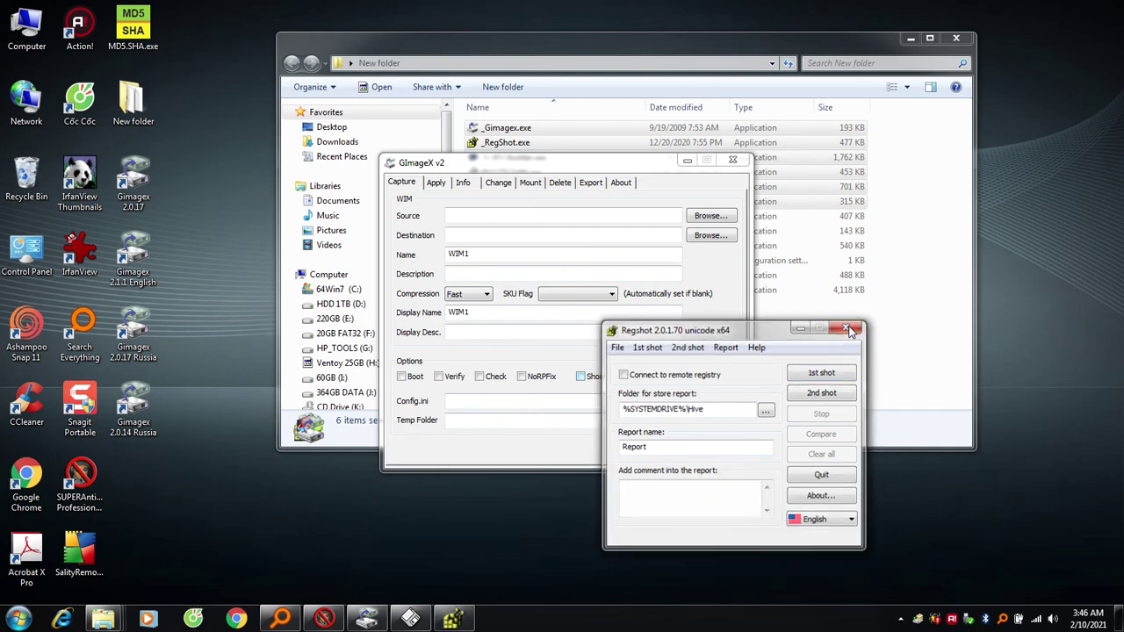
left_click(732, 160)
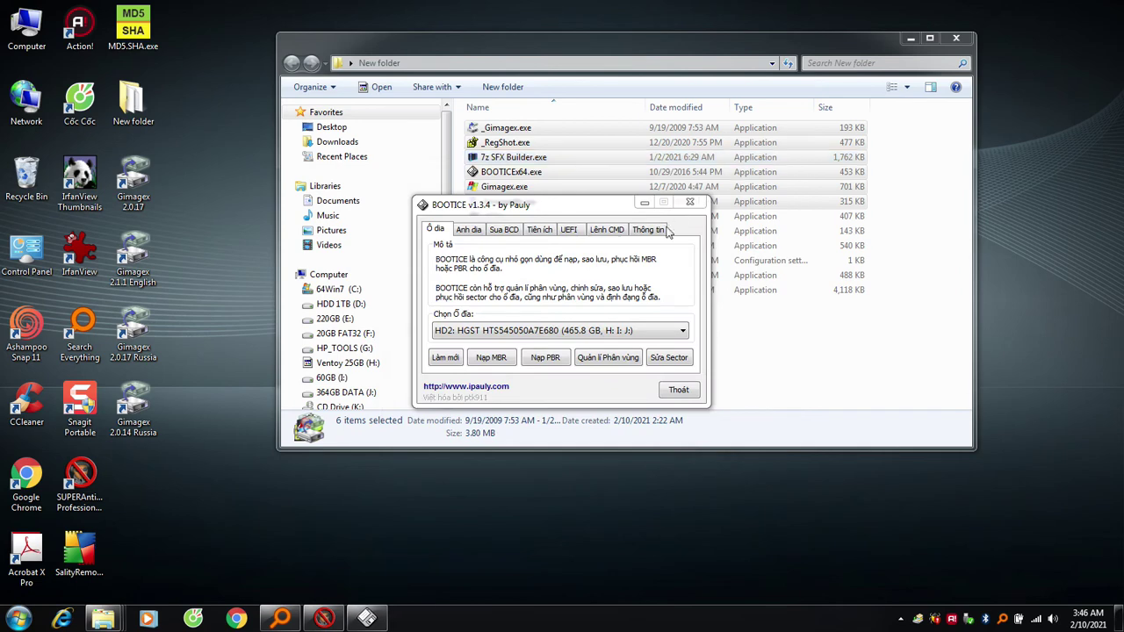
left_click_drag(596, 210, 652, 272)
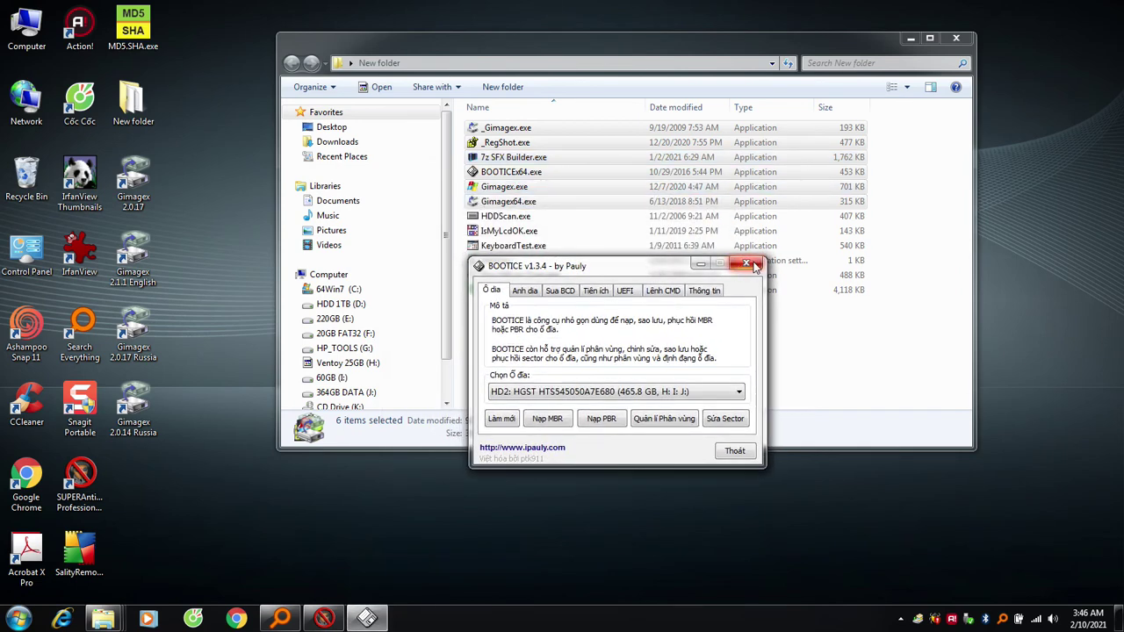
left_click(746, 265)
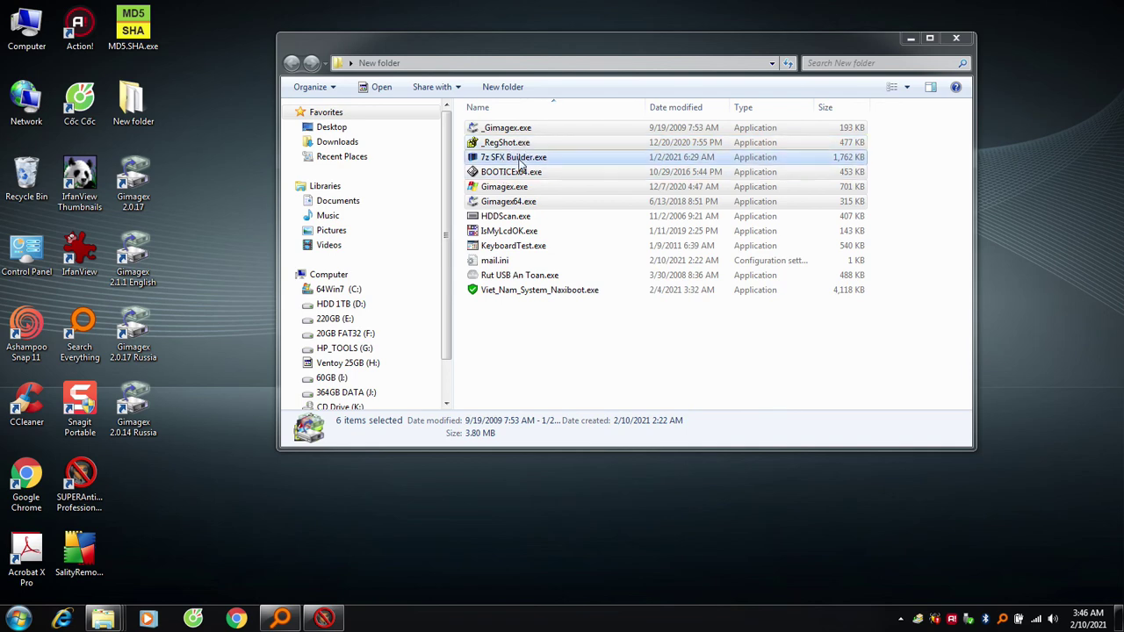
Step: Try twice to run 7z SFX Builder.exe from New folder, closing the program after each attempt
left_click(520, 161)
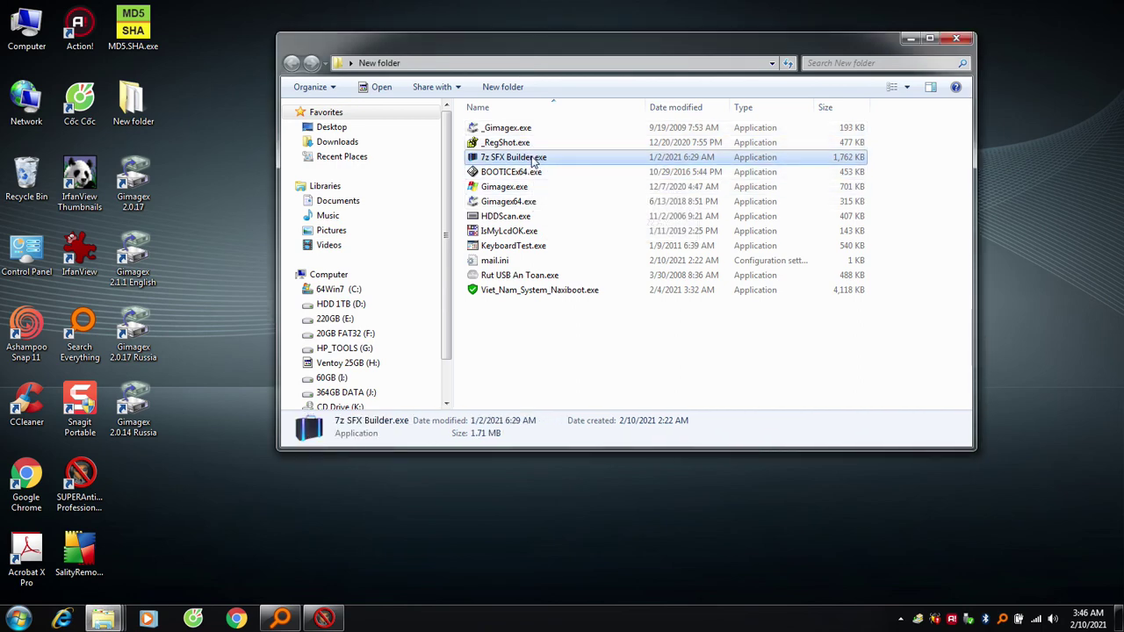
double_click(533, 162)
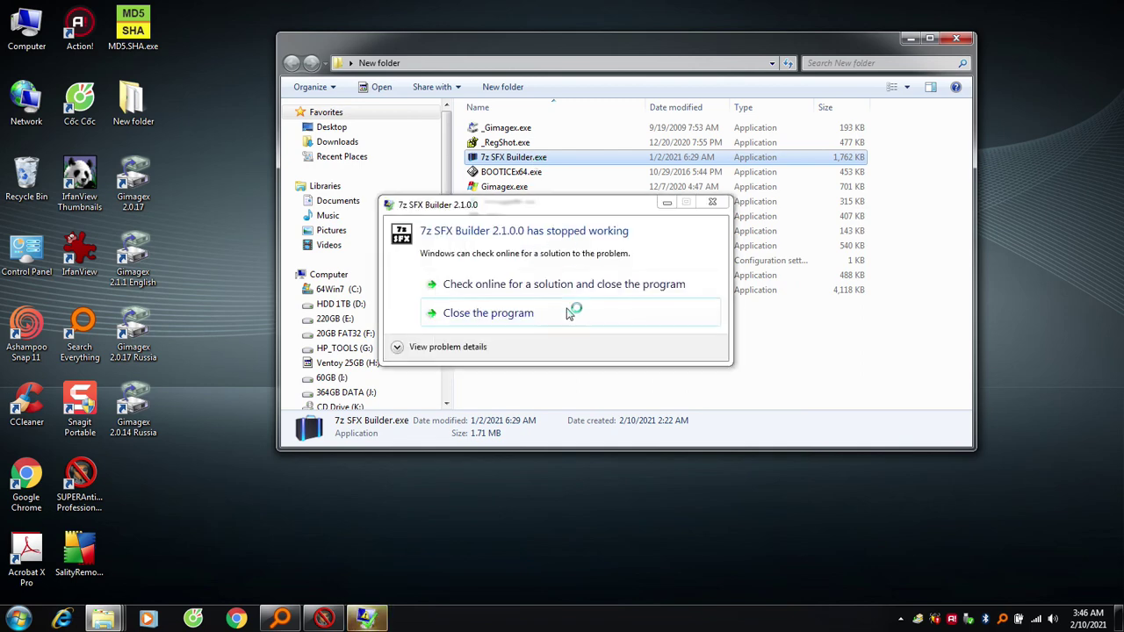
left_click(525, 325)
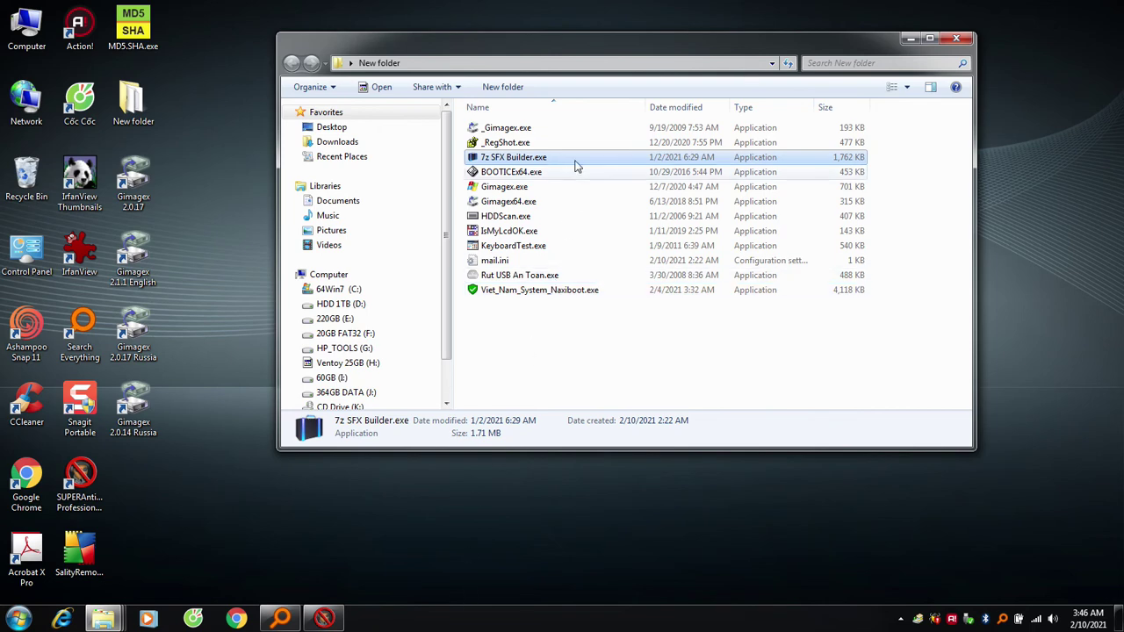
double_click(533, 160)
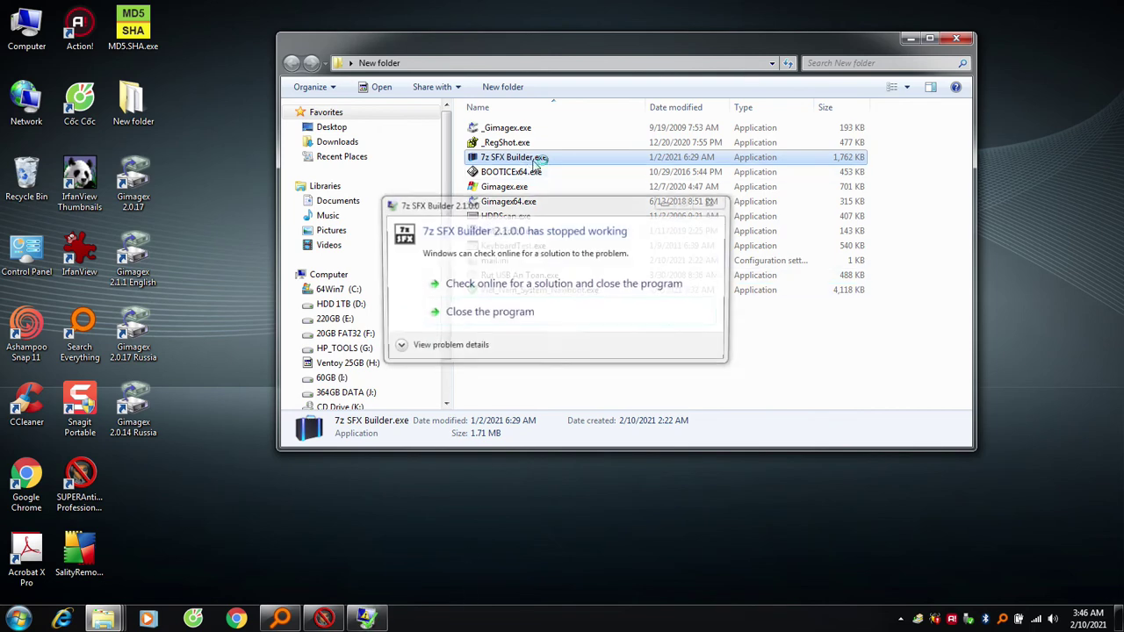
left_click(516, 318)
Step: Check the taskbar's Start Task Manager option and inspect the full paths of the detected items in the maximized SUPERAntiSpyware window
right_click(439, 622)
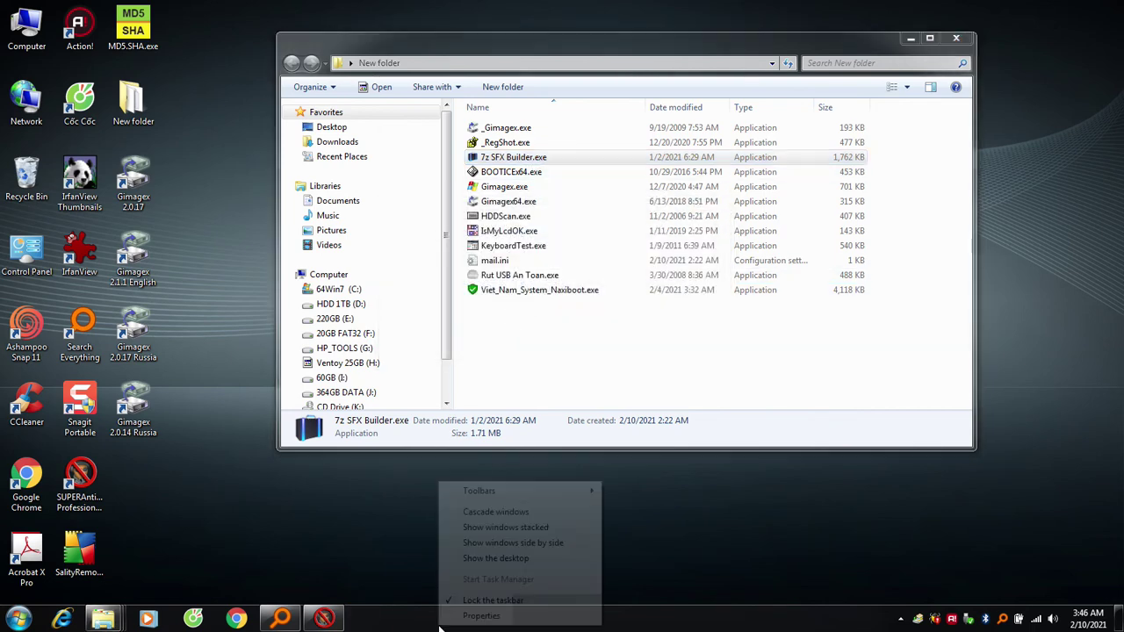
left_click(390, 622)
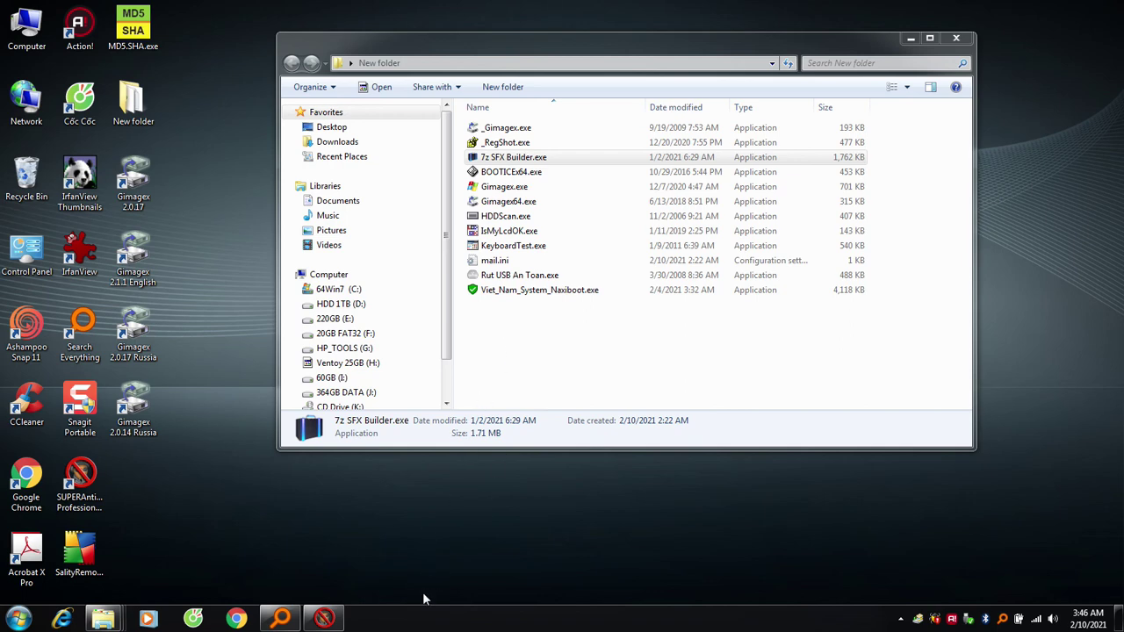
left_click(324, 618)
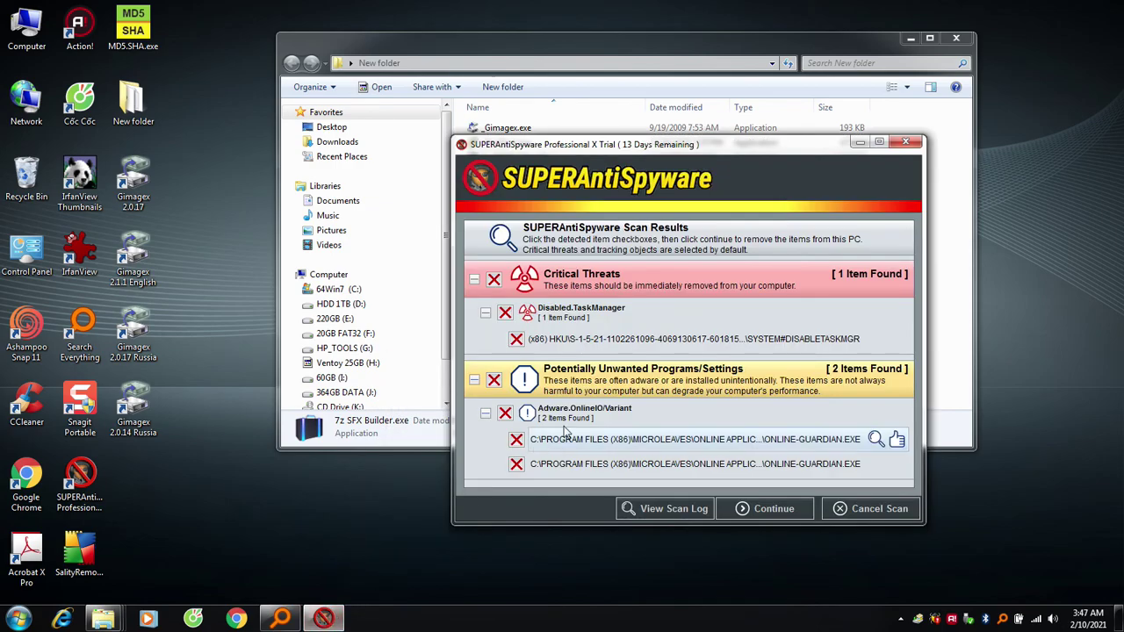
left_click(879, 141)
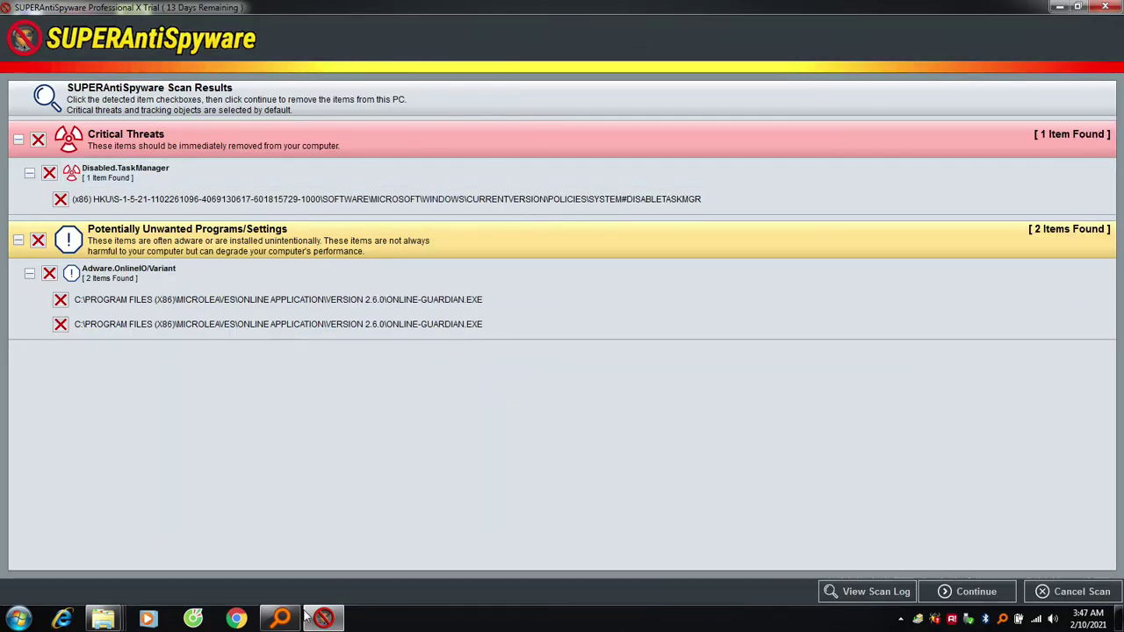
right_click(404, 625)
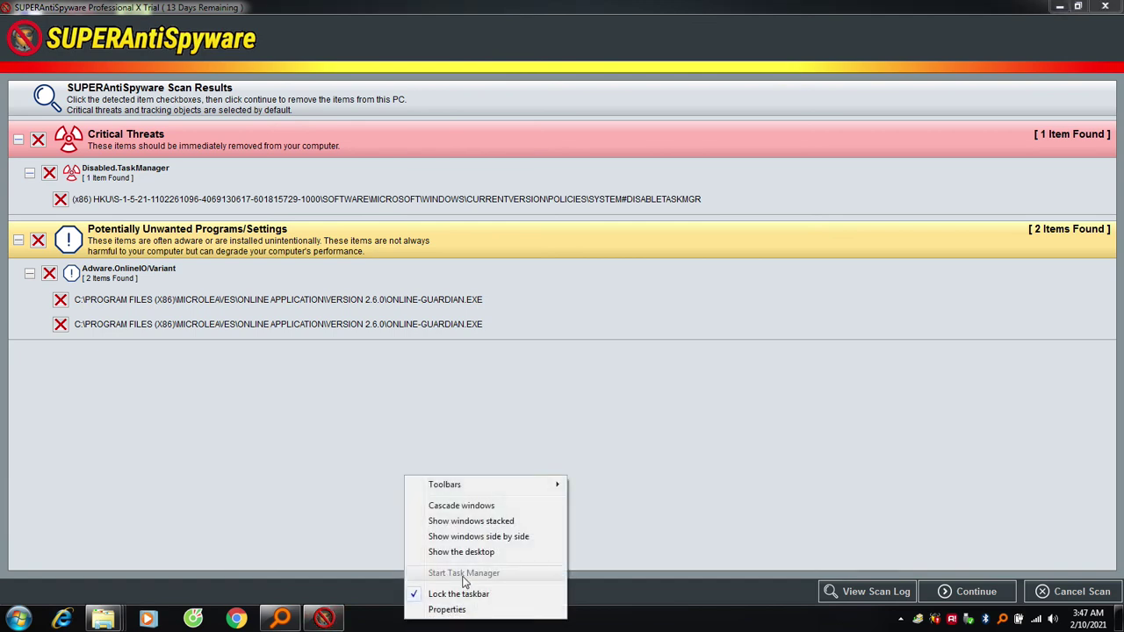
left_click(394, 311)
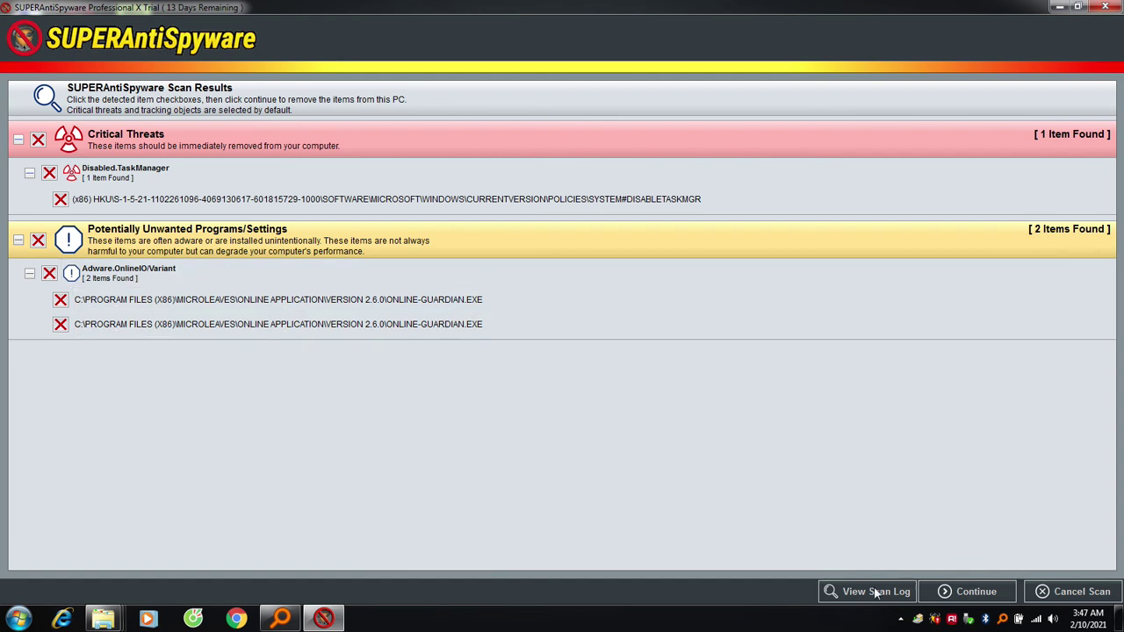
Step: Remove all selected detected items, postpone the recommended reboot, and close the SUPERAntiSpyware window
left_click(970, 591)
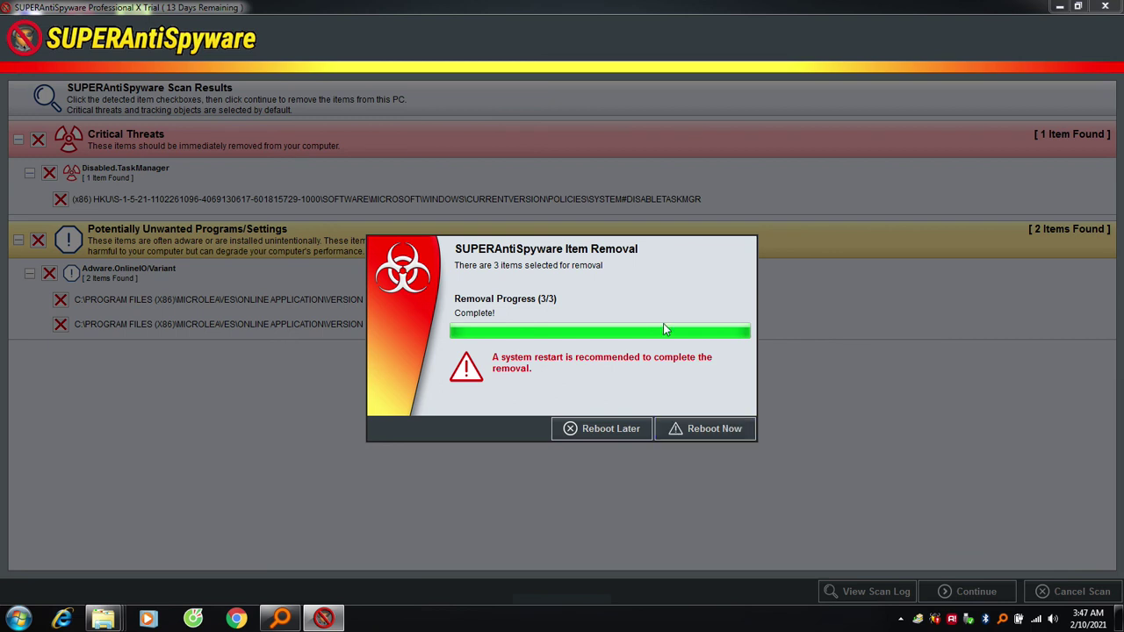
left_click(611, 430)
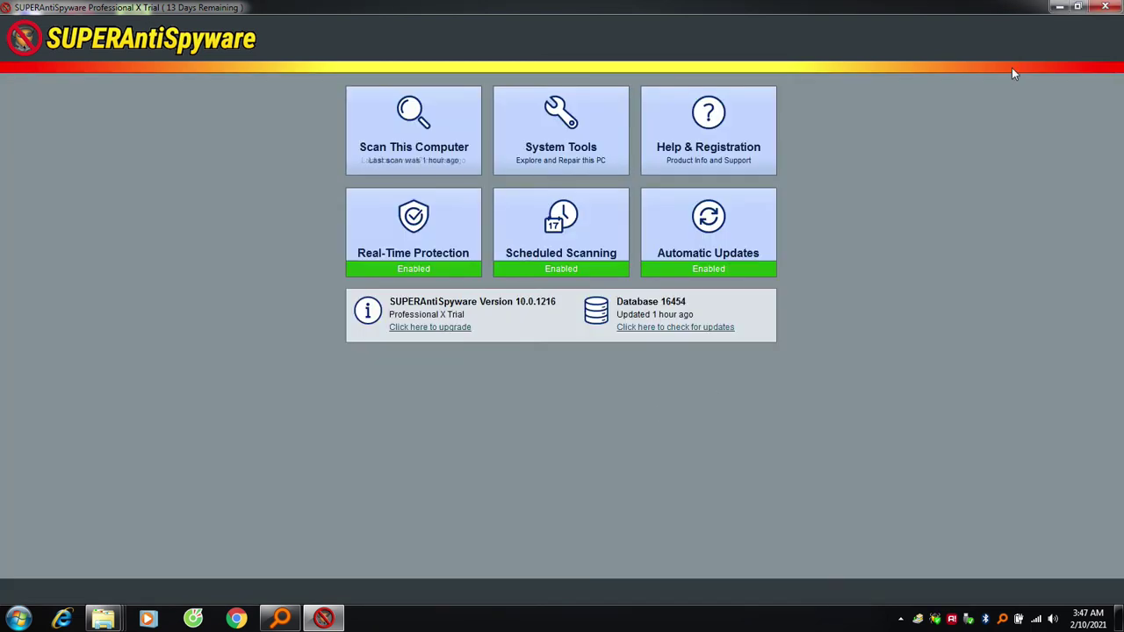
left_click(1104, 6)
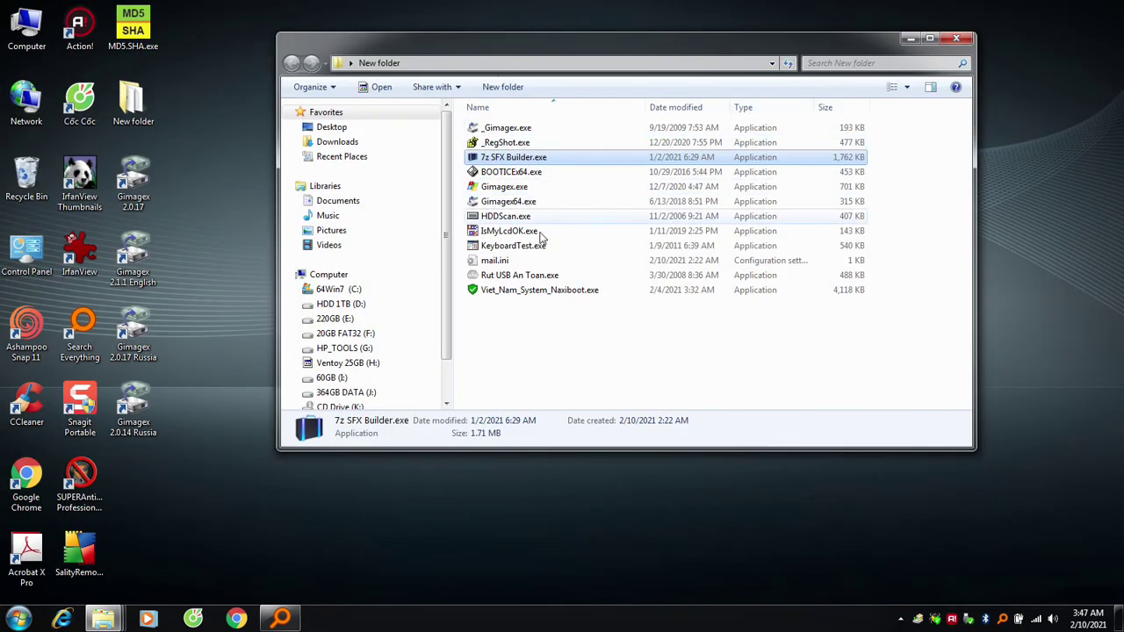
Step: Select the files from HDDScan.exe through Viet_Nam_System_Naxiboot.exe in New folder, then check the taskbar's context options
left_click(481, 219)
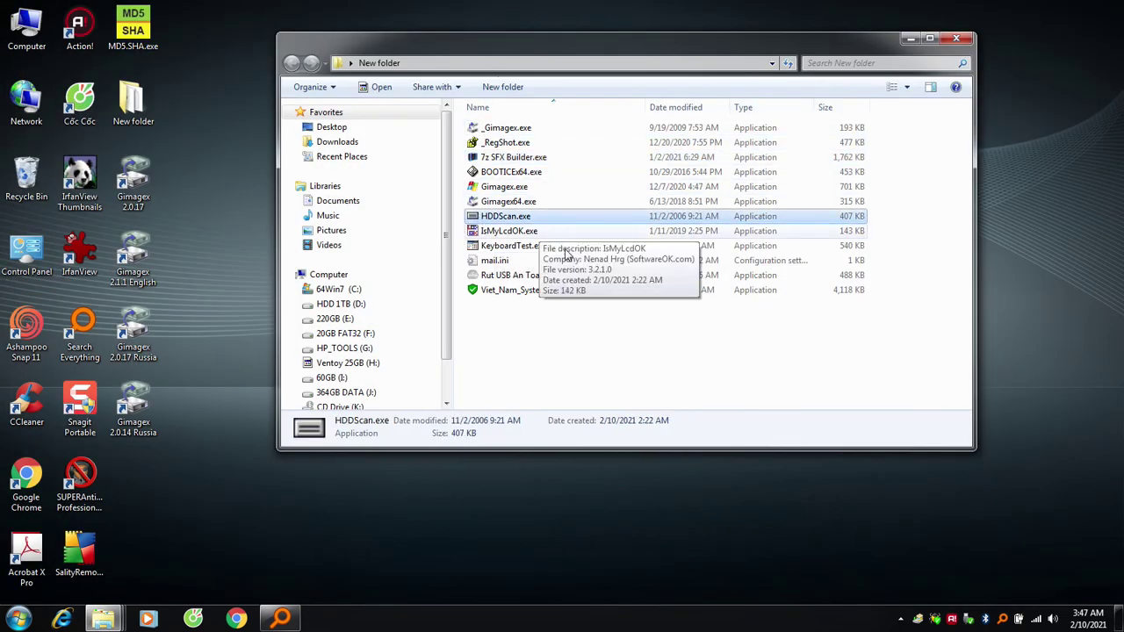
left_click(561, 292, "shift")
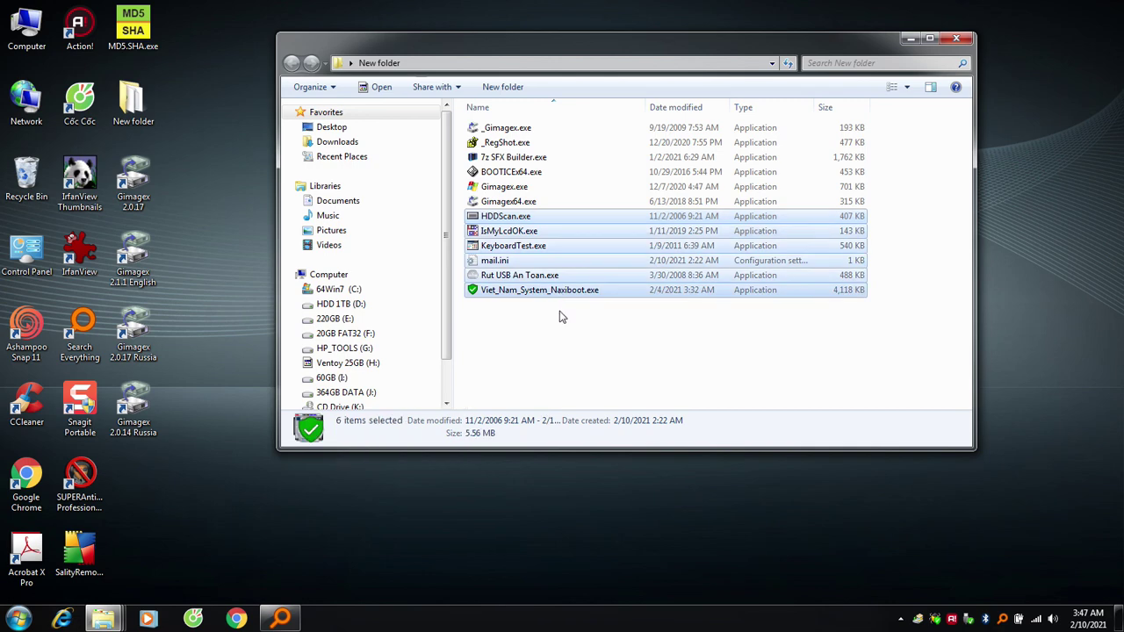
right_click(407, 623)
left_click(325, 566)
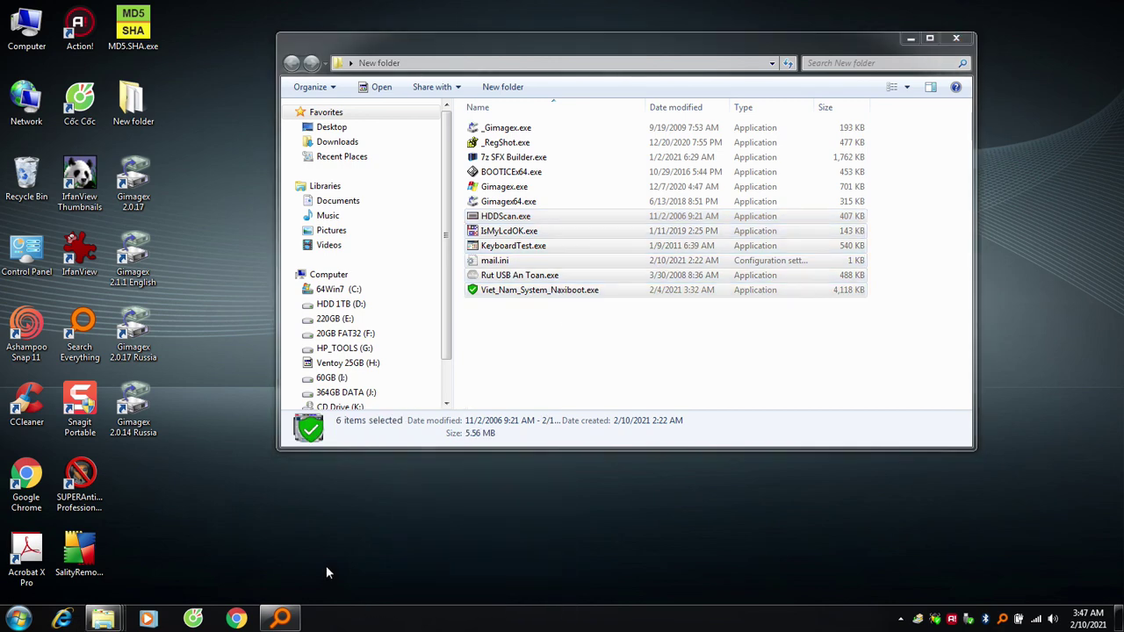
Step: Refresh the Windows desktop twice
right_click(390, 503)
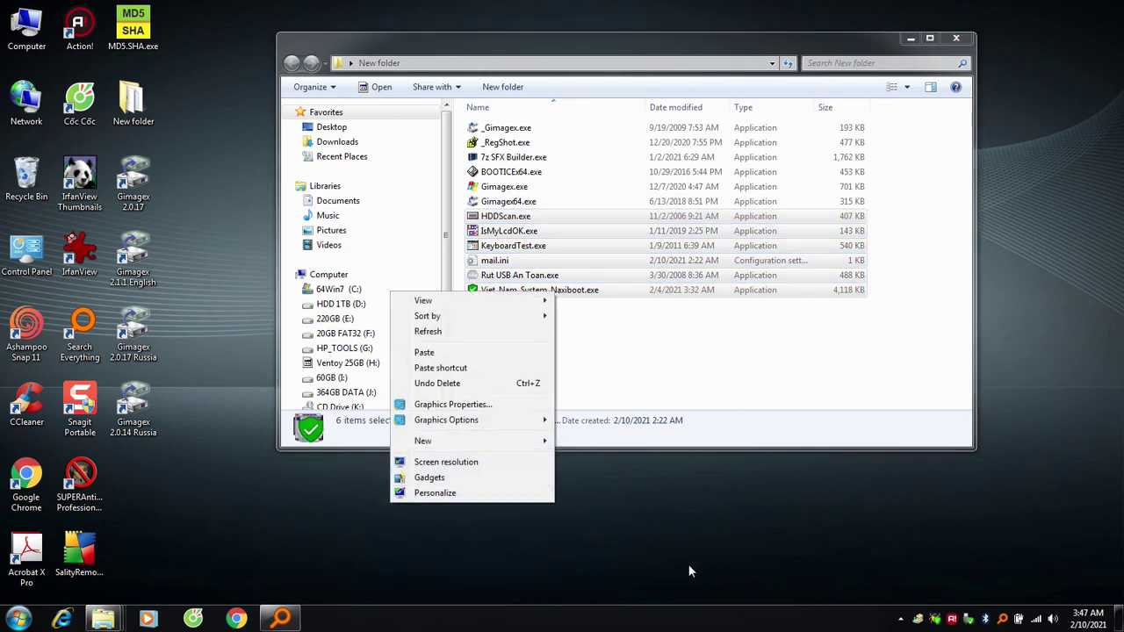
right_click(492, 506)
left_click(539, 337)
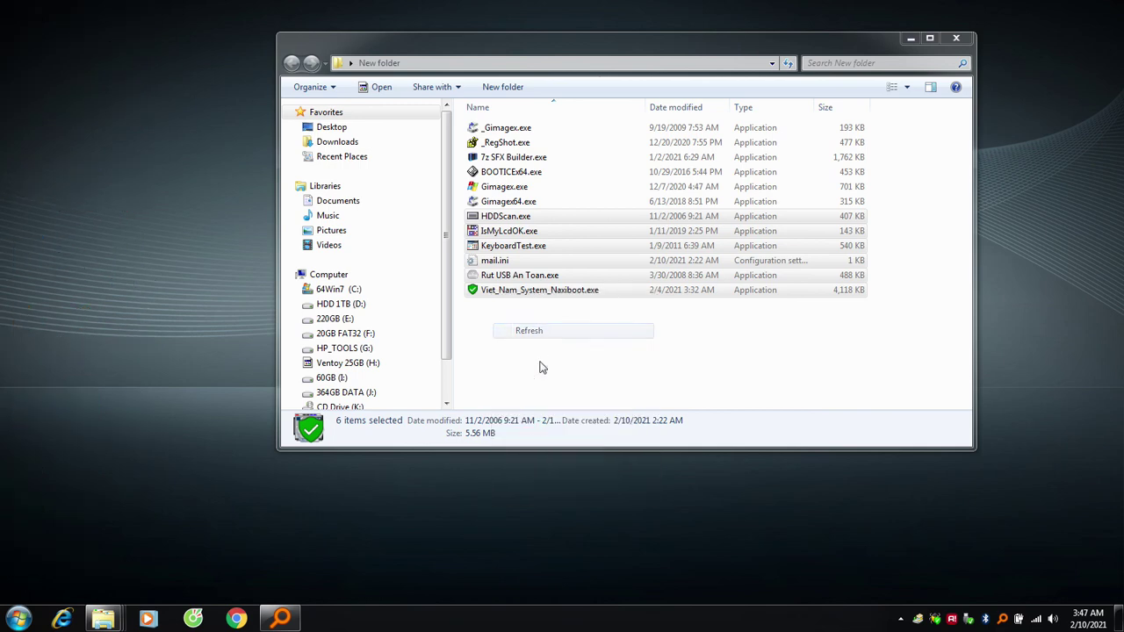
right_click(439, 517)
left_click(497, 345)
Step: Check repeatedly whether the taskbar's Start Task Manager option is available following the item removal and desktop refresh
right_click(402, 622)
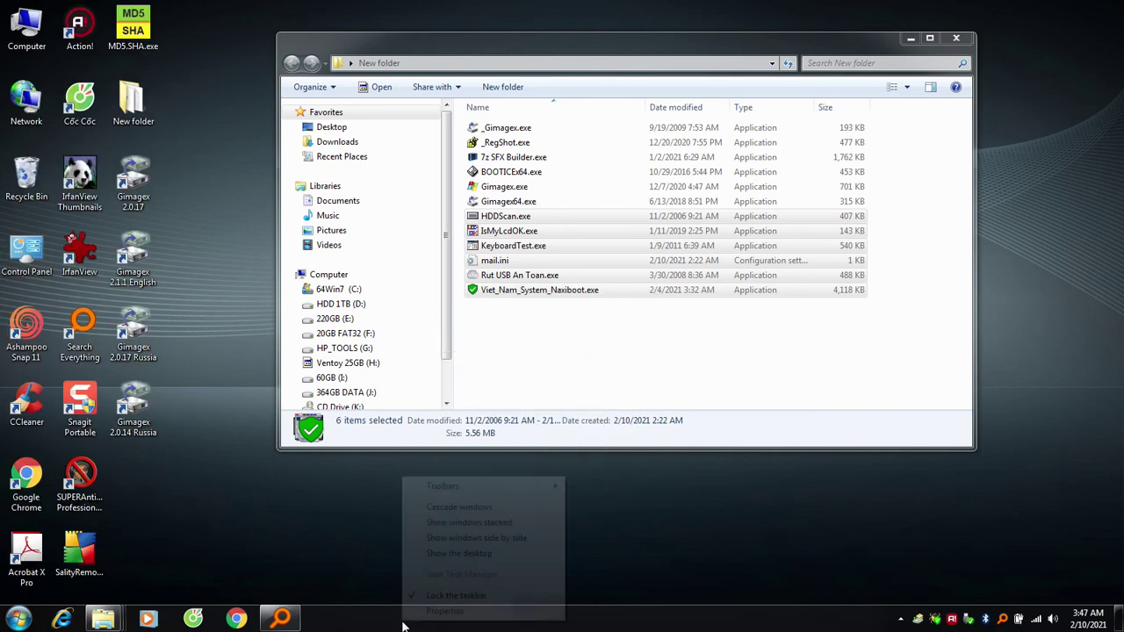
left_click(373, 622)
right_click(373, 621)
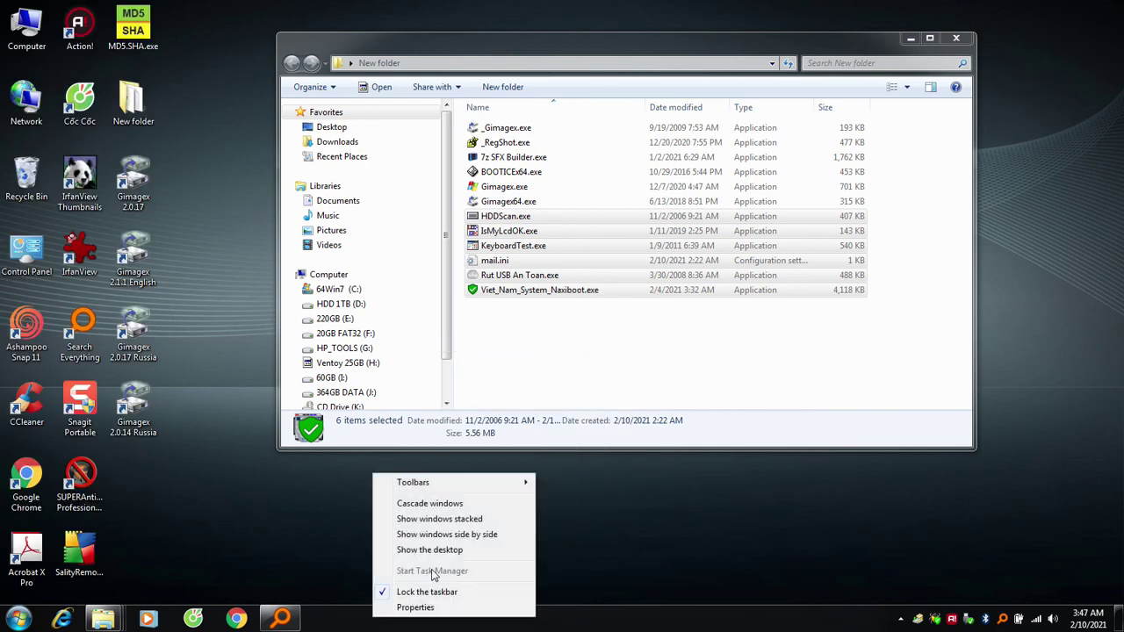
left_click(293, 527)
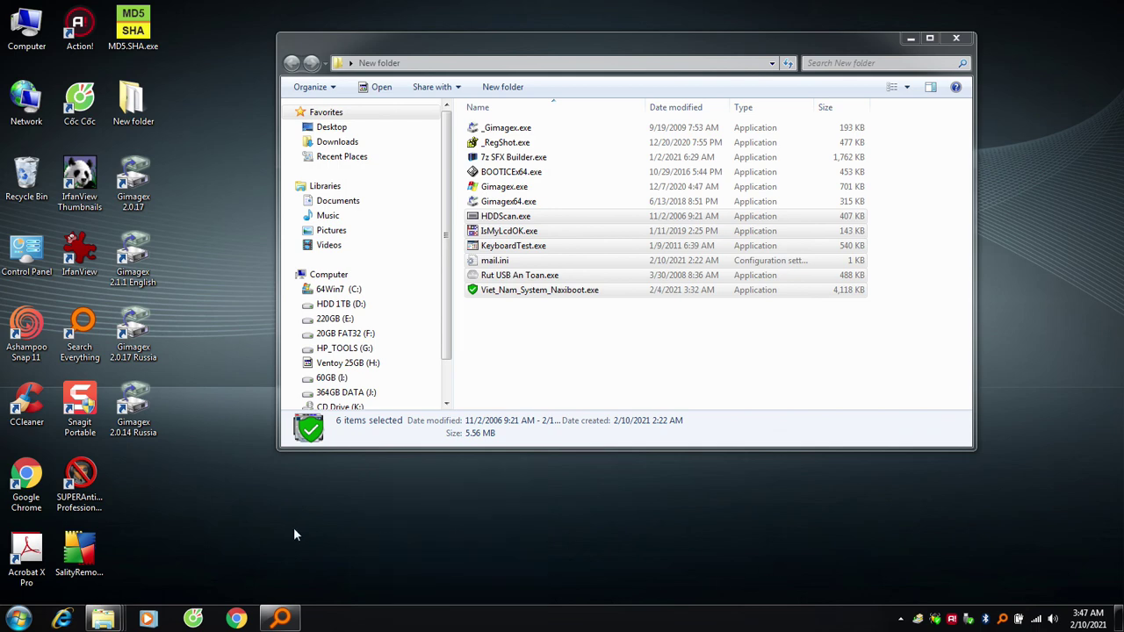
right_click(422, 621)
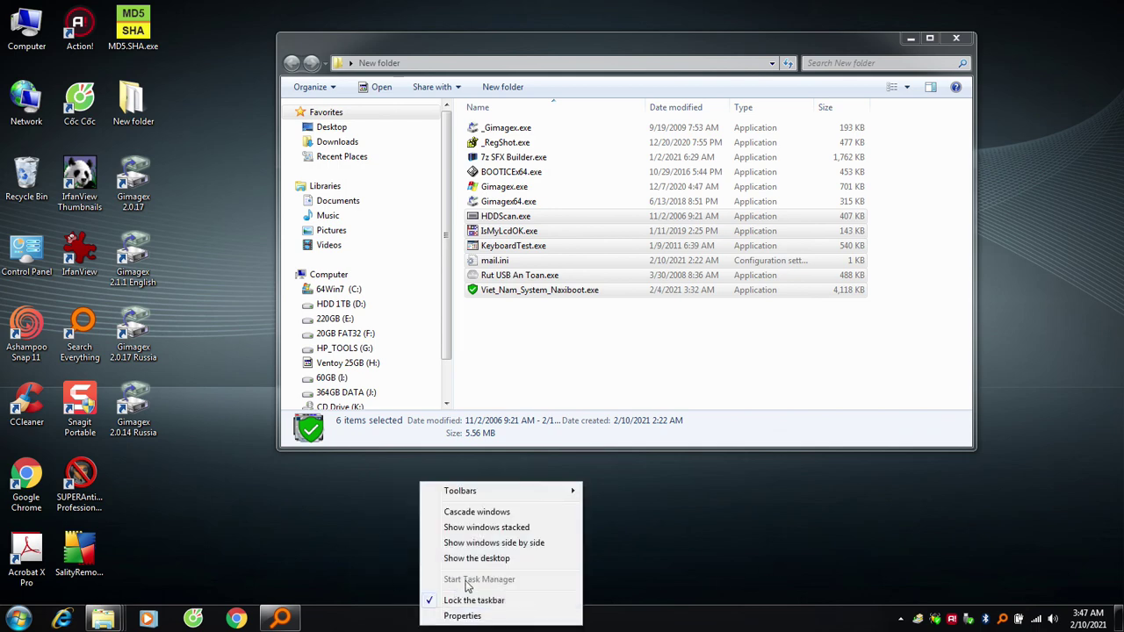
right_click(394, 540)
right_click(416, 625)
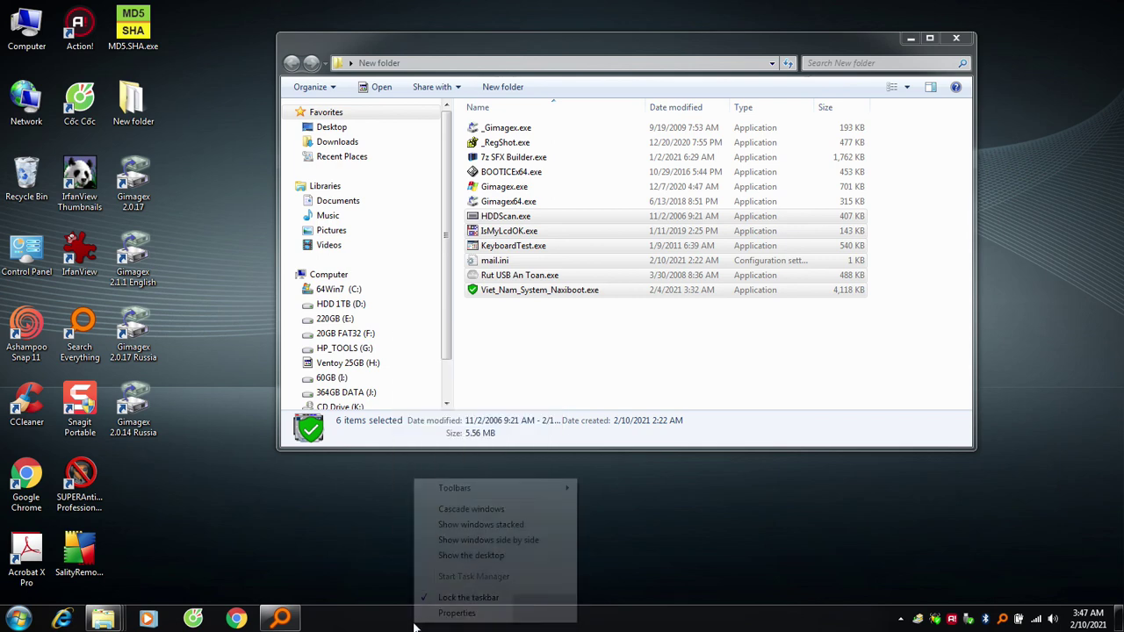
key("Escape")
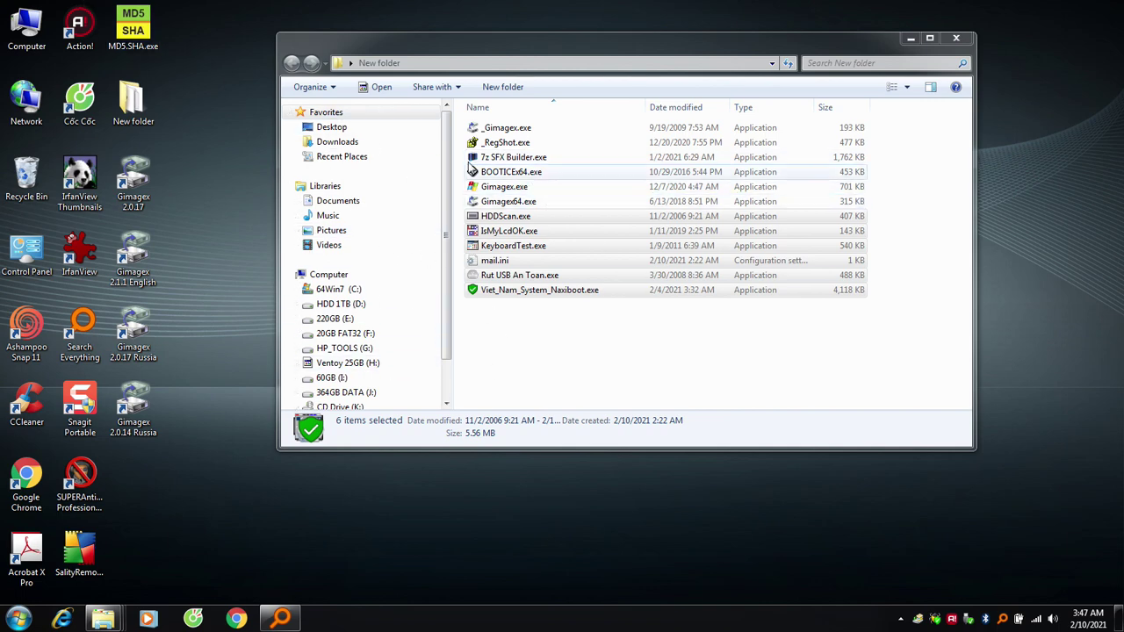
Step: Select the files from _Gimagex.exe through Gimagex64.exe in New folder and recheck the taskbar's Start Task Manager option
left_click_drag(463, 123, 509, 209)
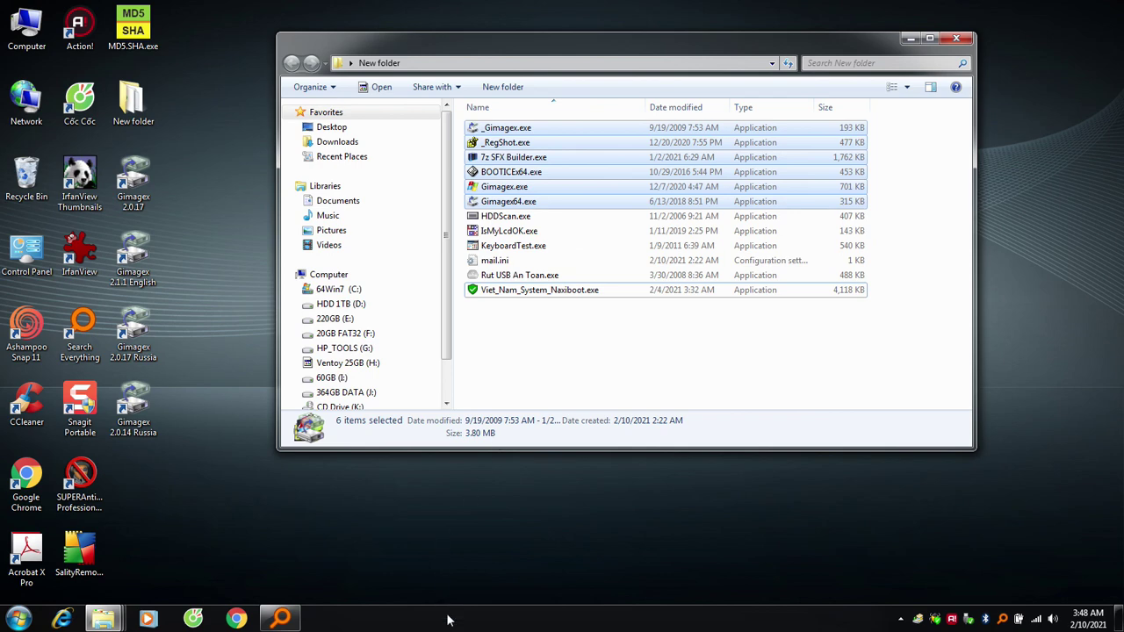
right_click(392, 621)
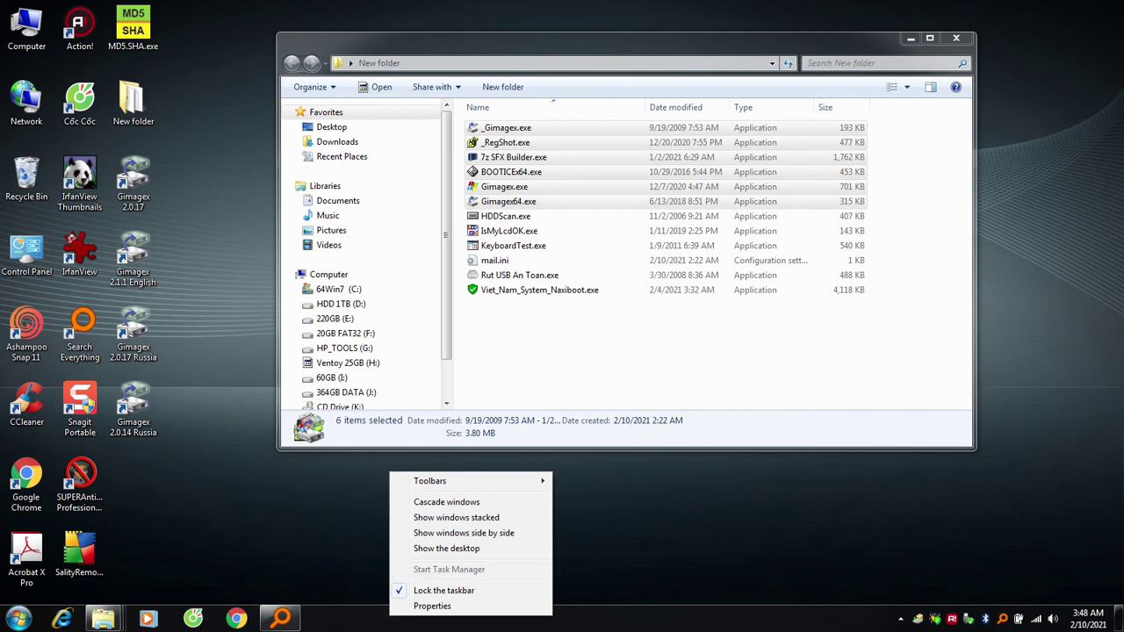
right_click(371, 622)
right_click(401, 622)
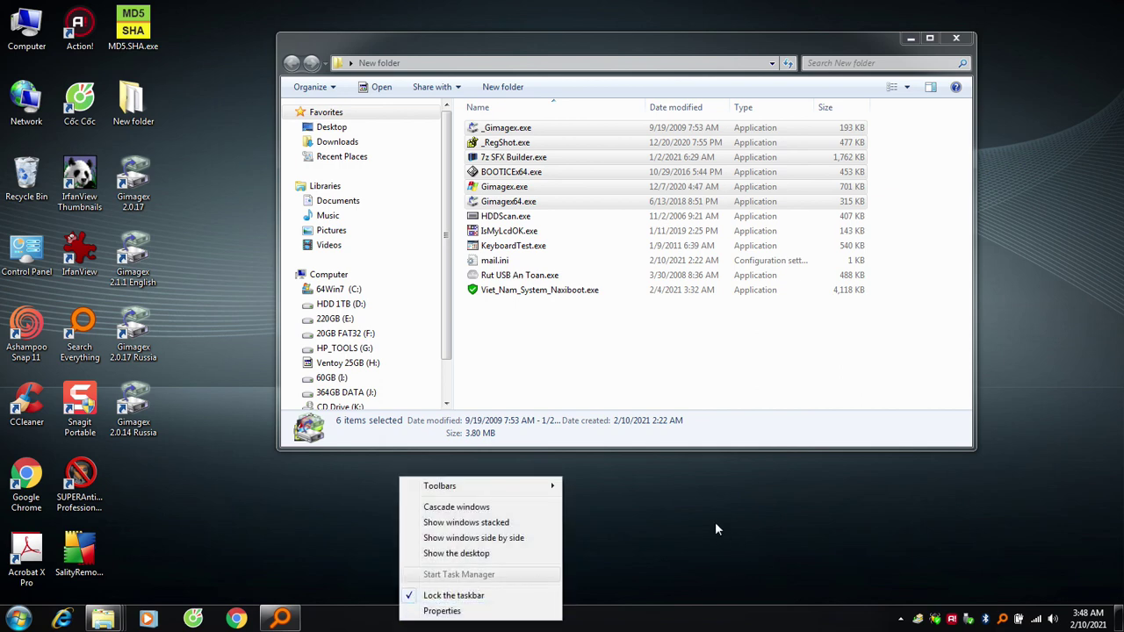
Step: Select the SUPERAntiSpyware Professional X desktop shortcut to view its full name
left_click(91, 496)
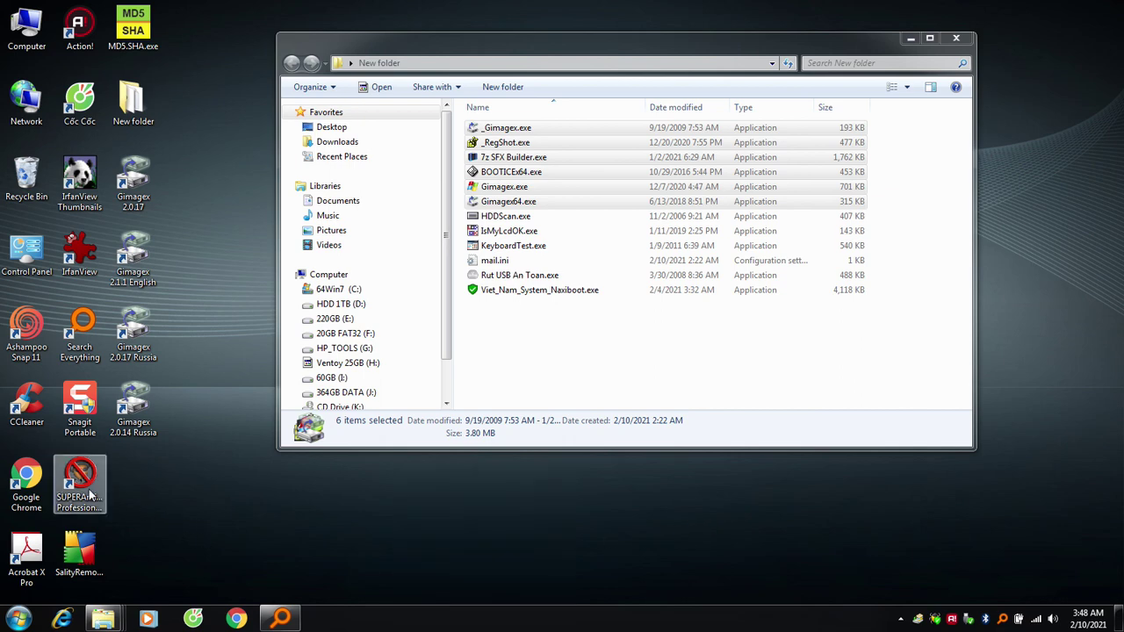
left_click(91, 496)
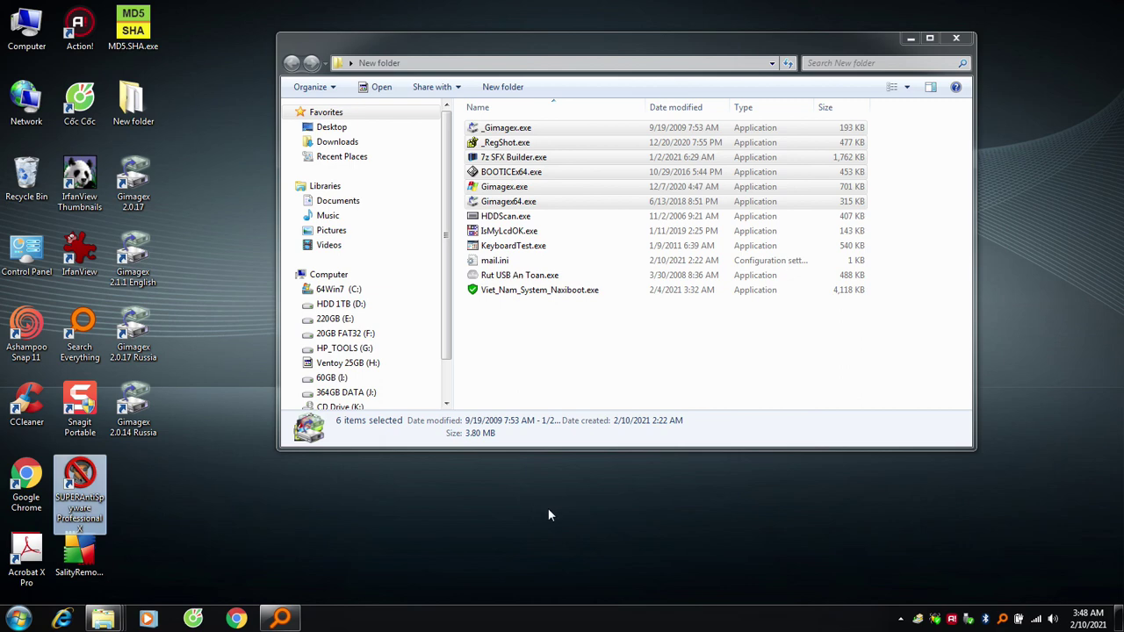
left_click(425, 595)
left_click(67, 485)
Step: Move the four Gimagex shortcuts from the desktop to the Recycle Bin
left_click_drag(194, 454, 110, 156)
left_click_drag(156, 179, 30, 186)
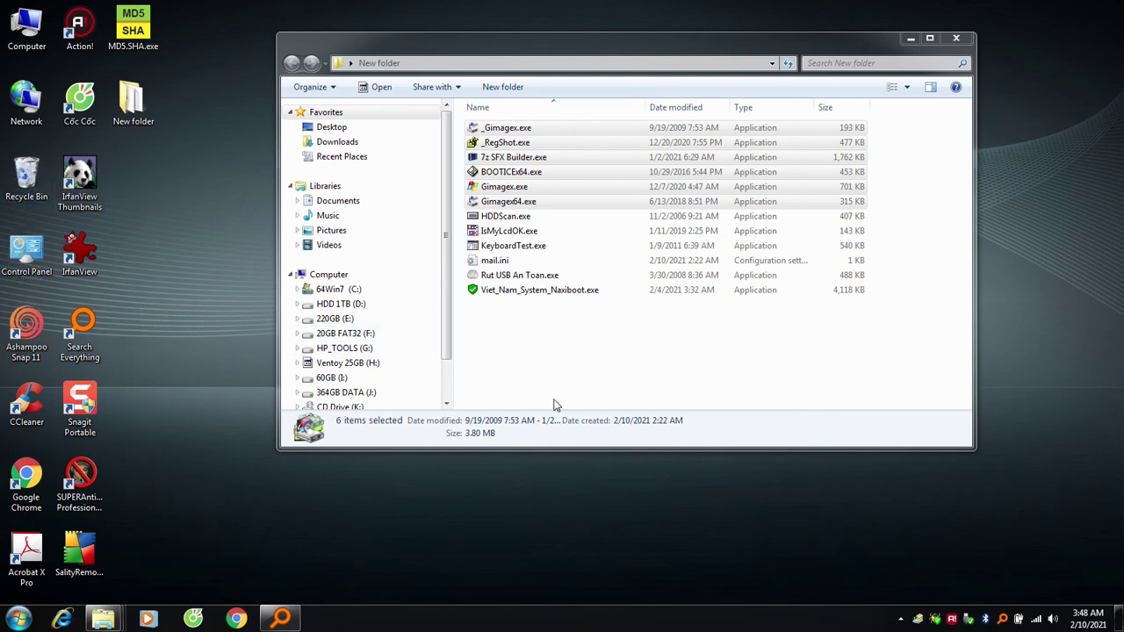
Step: Clear the file selection in New folder and check the taskbar's Start Task Manager option once more
left_click(546, 367)
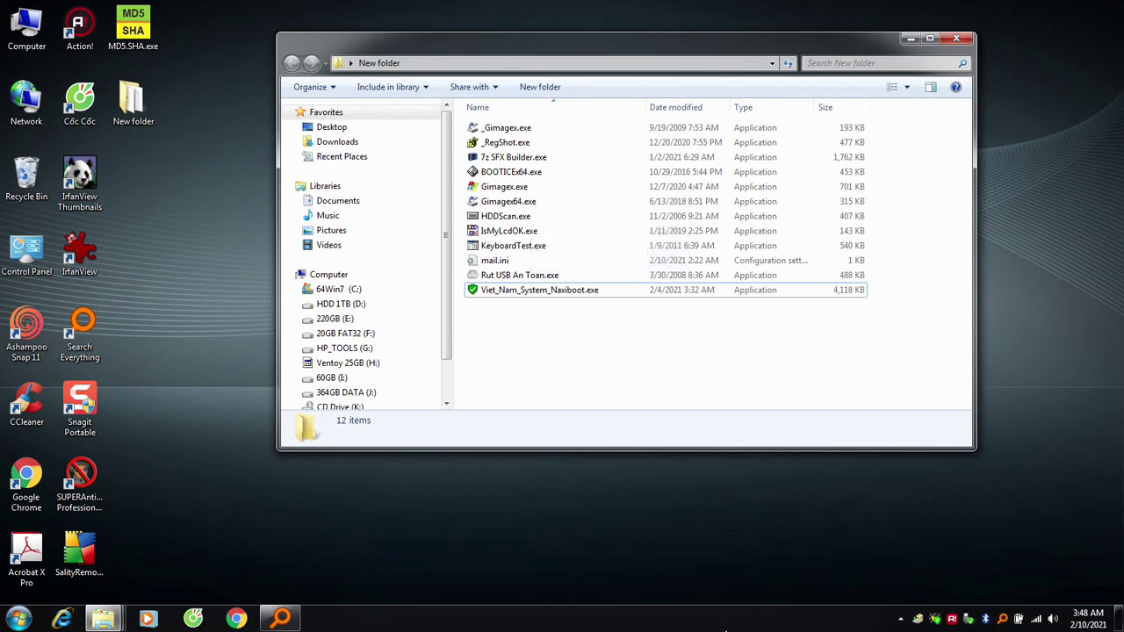
right_click(725, 629)
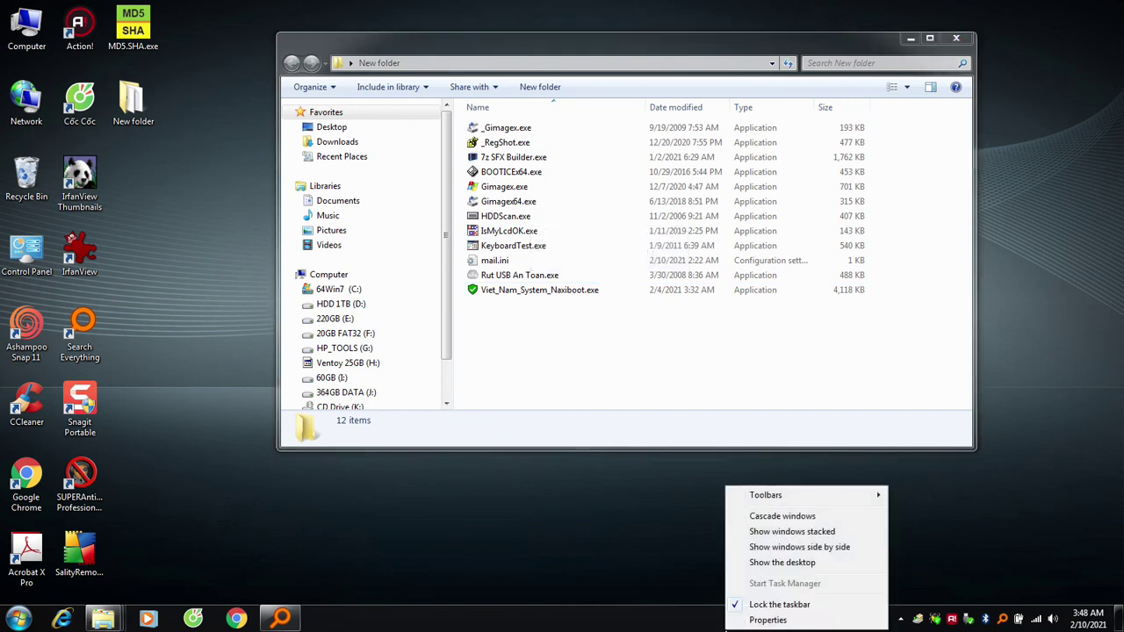
left_click(363, 628)
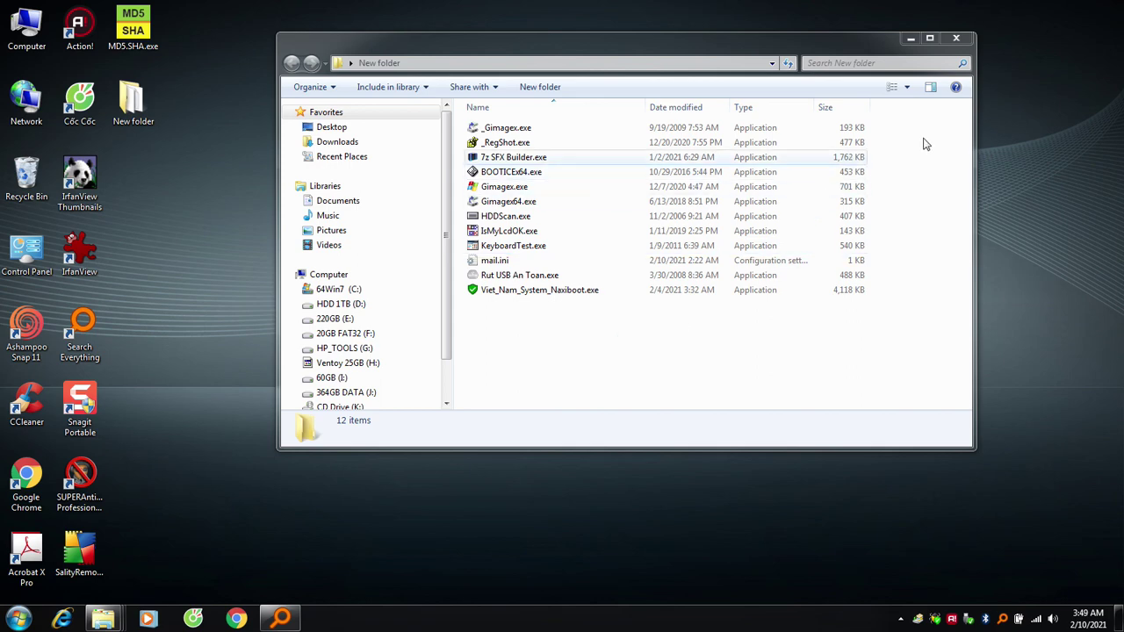
Step: Close the New folder window and view the hidden notification area icons
left_click(957, 40)
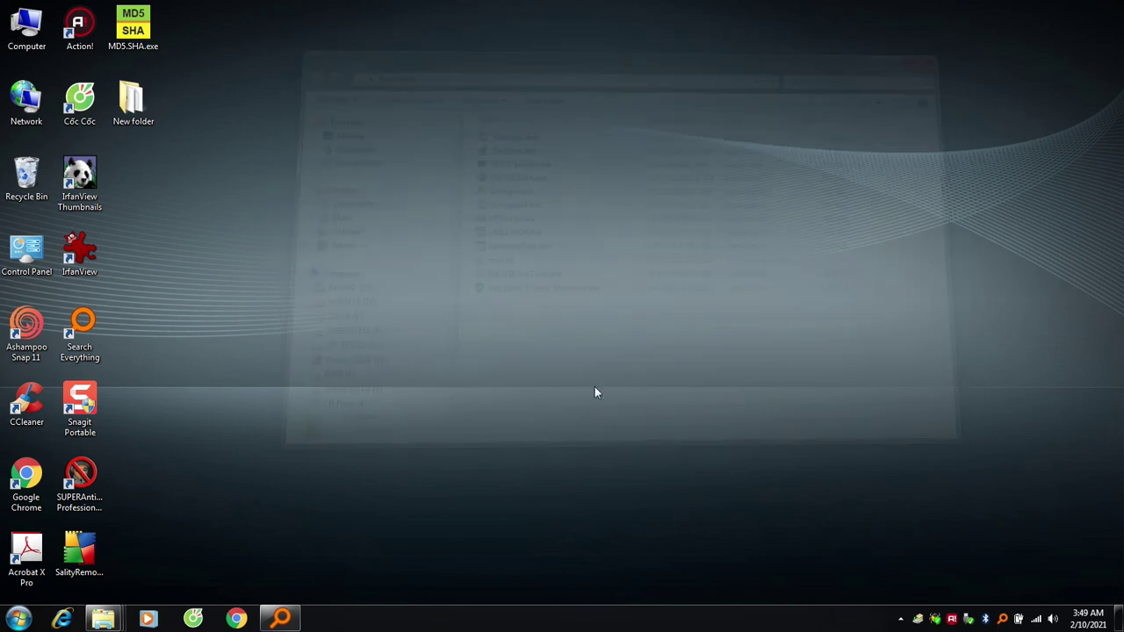
left_click(900, 619)
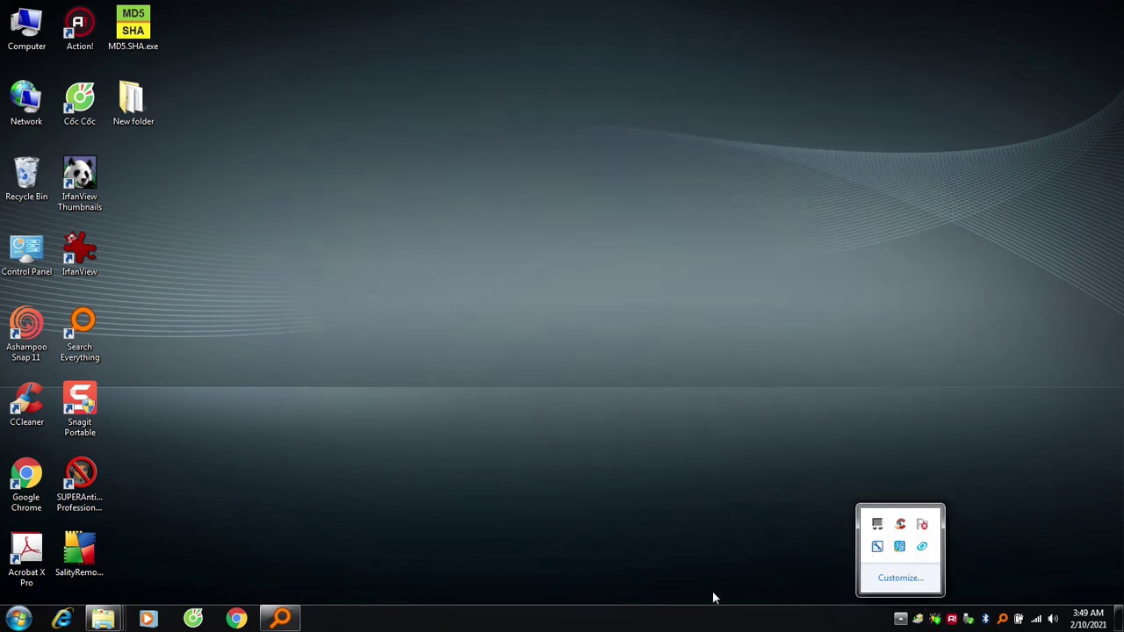
left_click(353, 463)
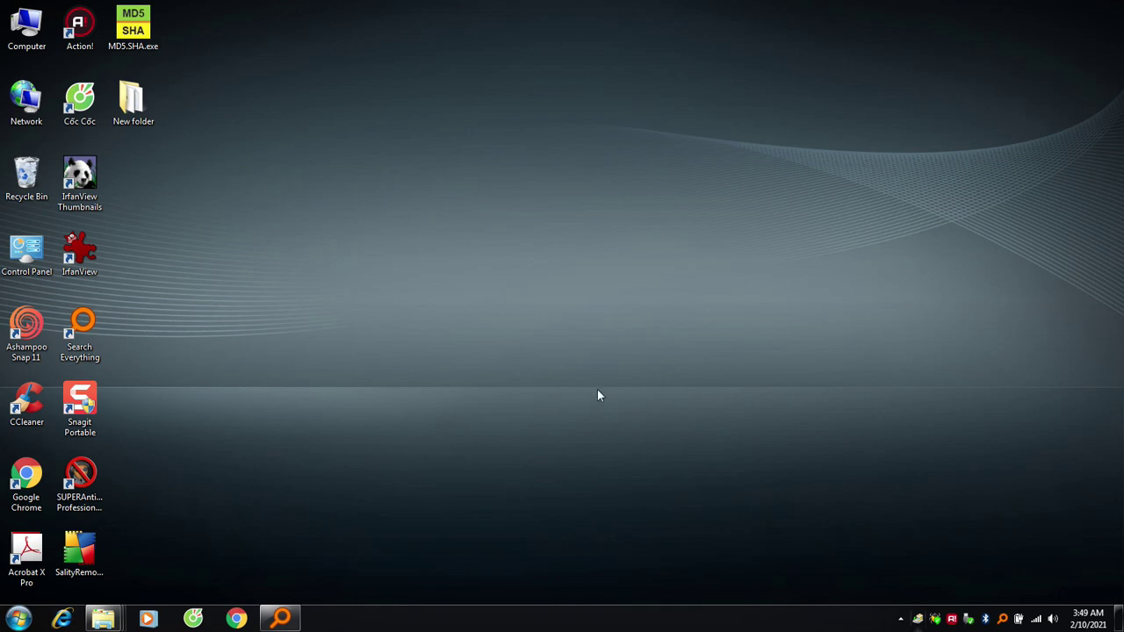